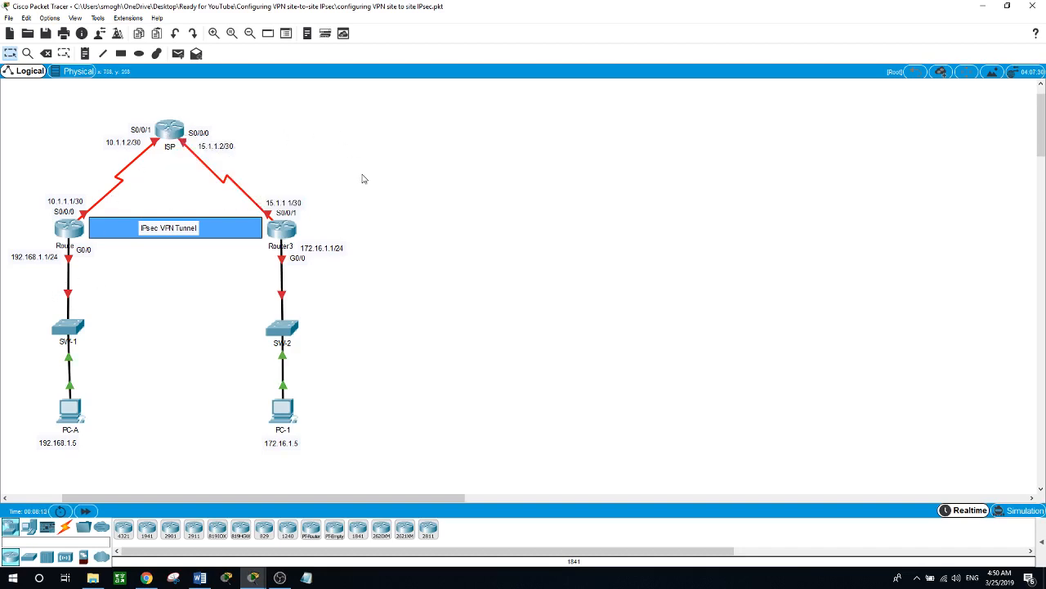
- Run show version on Router1 and highlight its securityk9 licence entry
{"action": "left_click", "coordinate": [71, 230]}
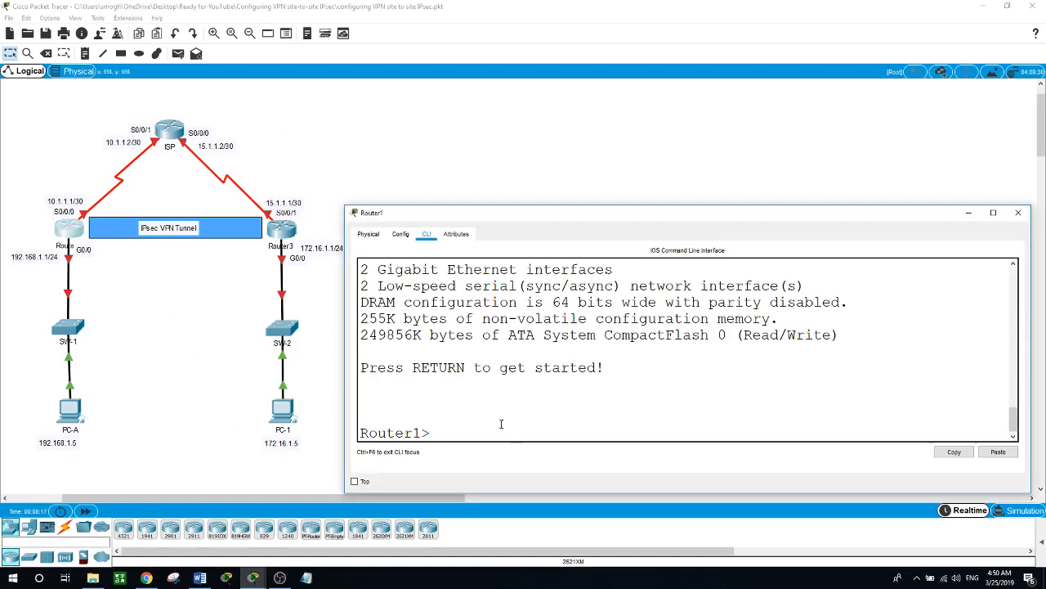
{"action": "type", "text": "en"}
{"action": "key", "text": "Return"}
{"action": "type", "text": "show version"}
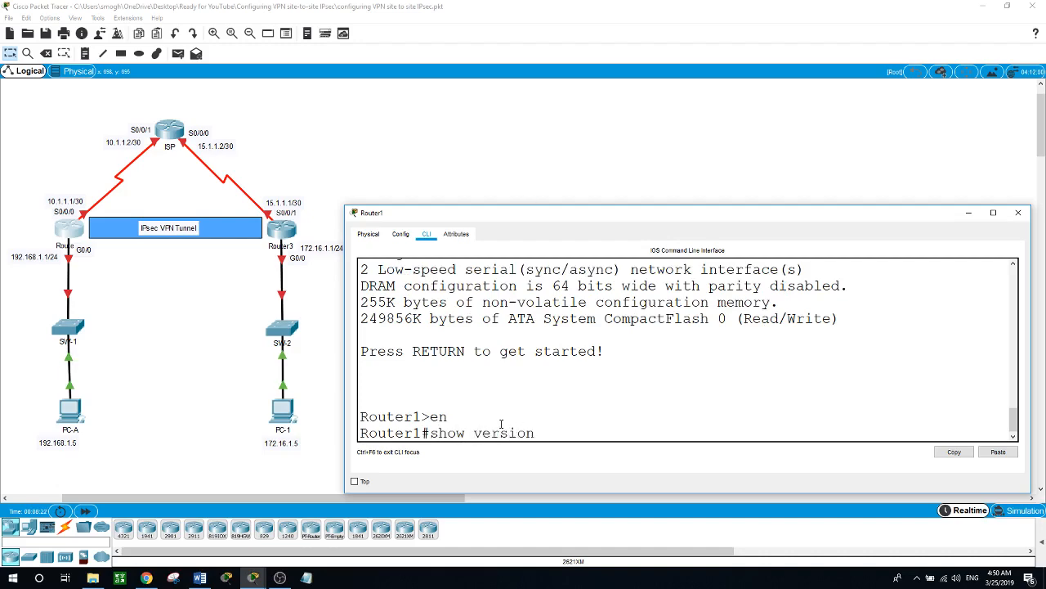
{"action": "key", "text": "Return"}
{"action": "key", "text": "space"}
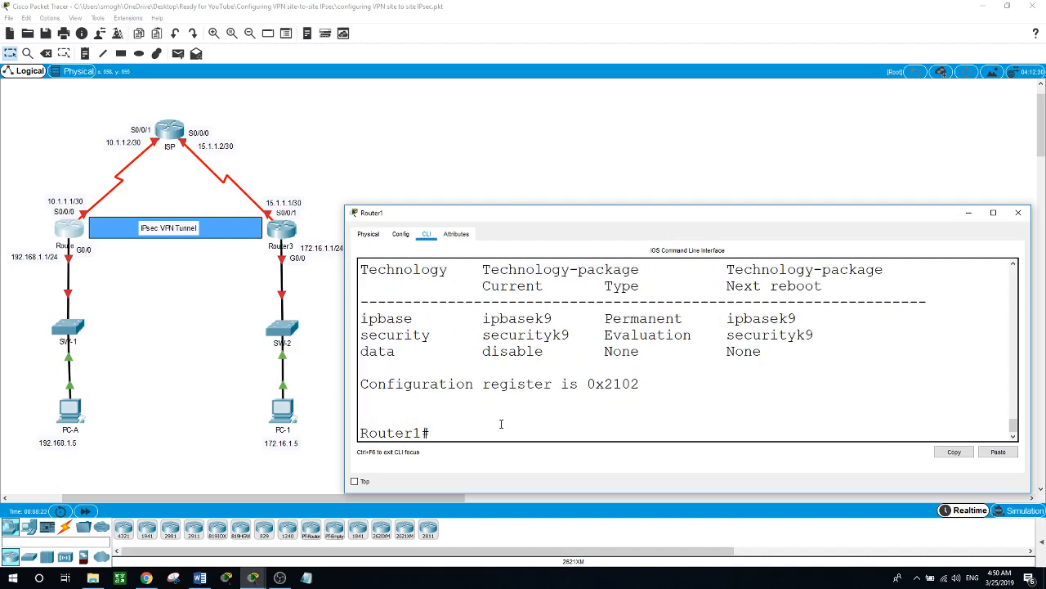
{"action": "left_click_drag", "start_coordinate": [481, 338], "coordinate": [815, 336]}
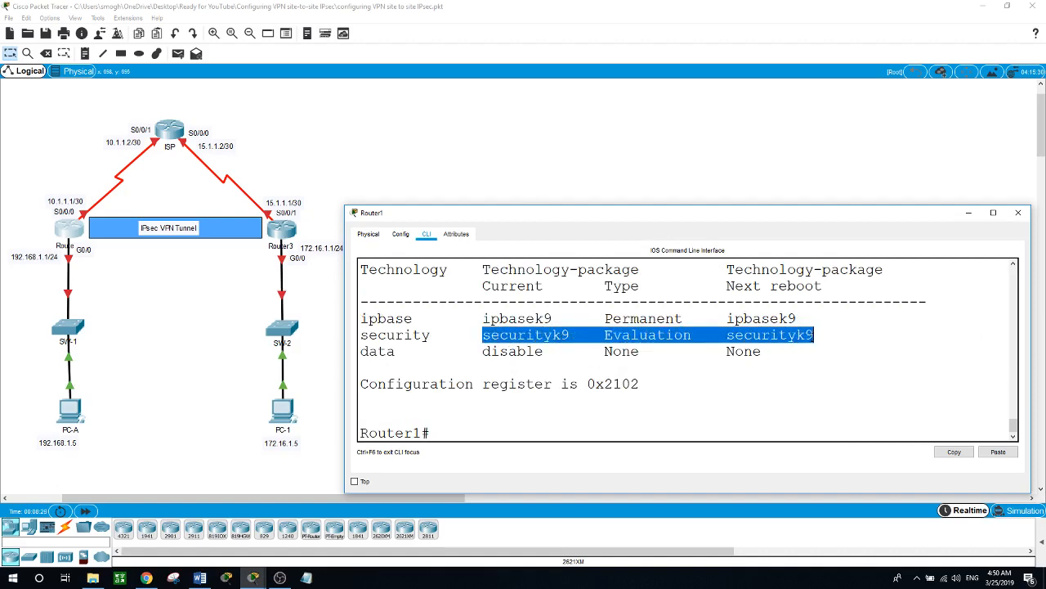
{"action": "left_click", "coordinate": [160, 264]}
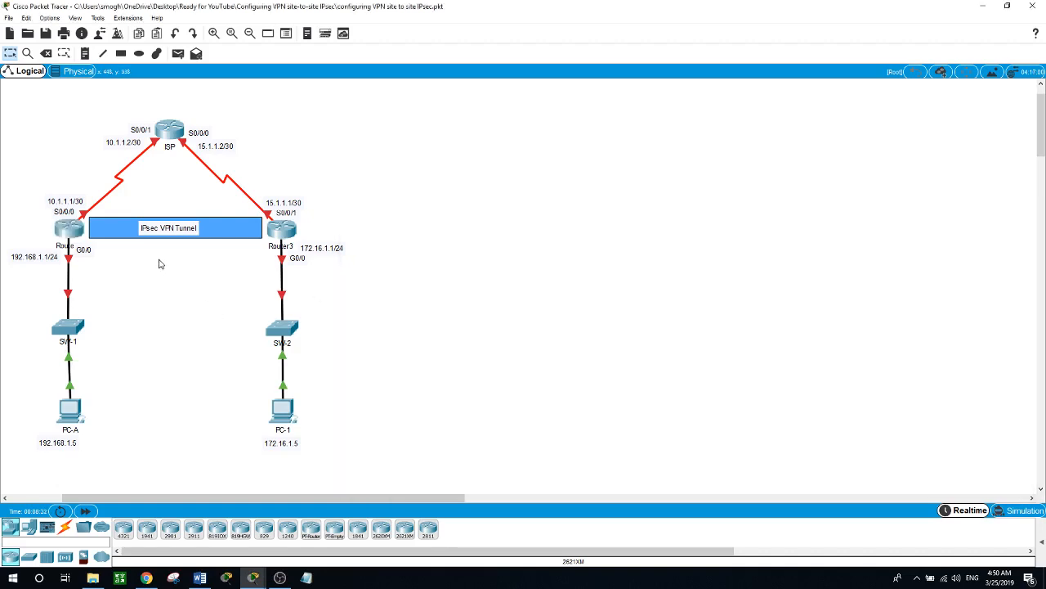
- Run show version in privileged mode on Router3 and highlight its disabled security package row
{"action": "left_click", "coordinate": [282, 231]}
{"action": "type", "text": "en"}
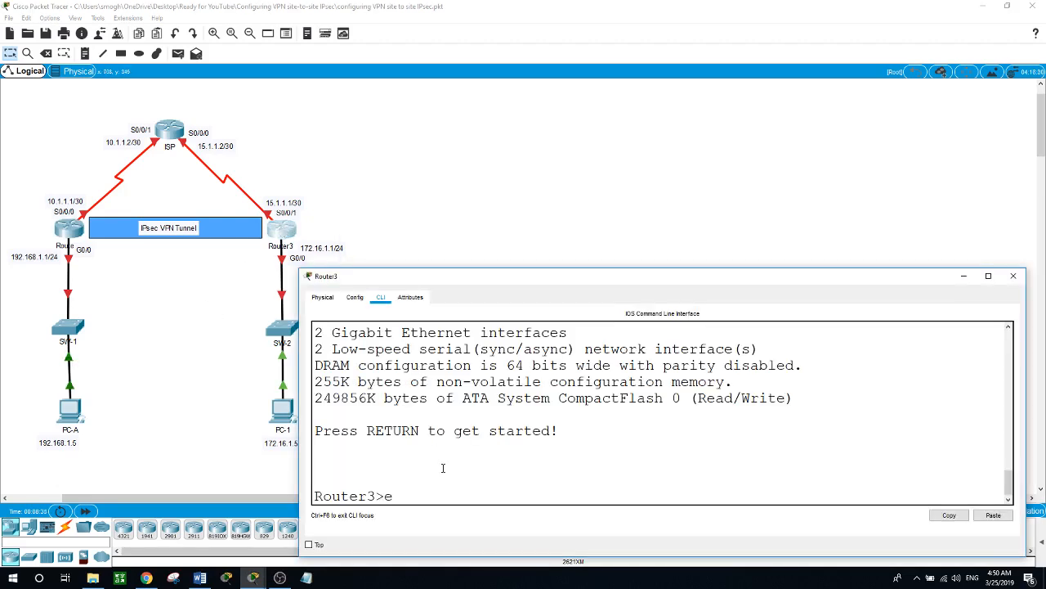
{"action": "key", "text": "Return"}
{"action": "type", "text": "show version"}
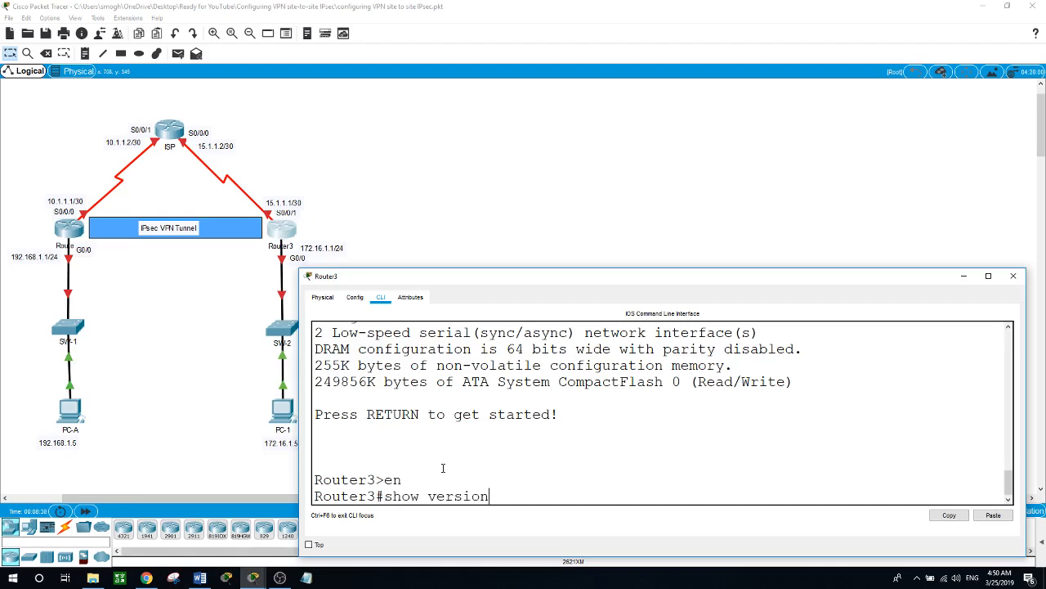
{"action": "key", "text": "Return"}
{"action": "key", "text": "space"}
{"action": "key", "text": "space"}
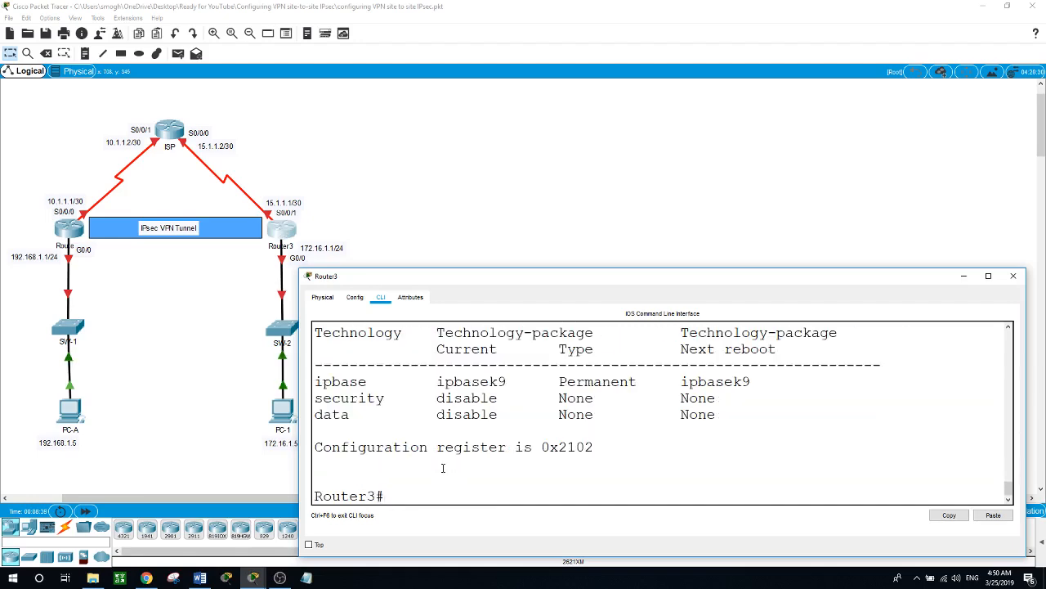
{"action": "left_click_drag", "start_coordinate": [384, 399], "coordinate": [322, 399]}
{"action": "left_click", "coordinate": [409, 497]}
- Set Router3's boot licence to module c1900 technology-package securityk9 and accept the agreement
{"action": "type", "text": "conf t"}
{"action": "key", "text": "Return"}
{"action": "type", "text": "lic"}
{"action": "key", "text": "Tab"}
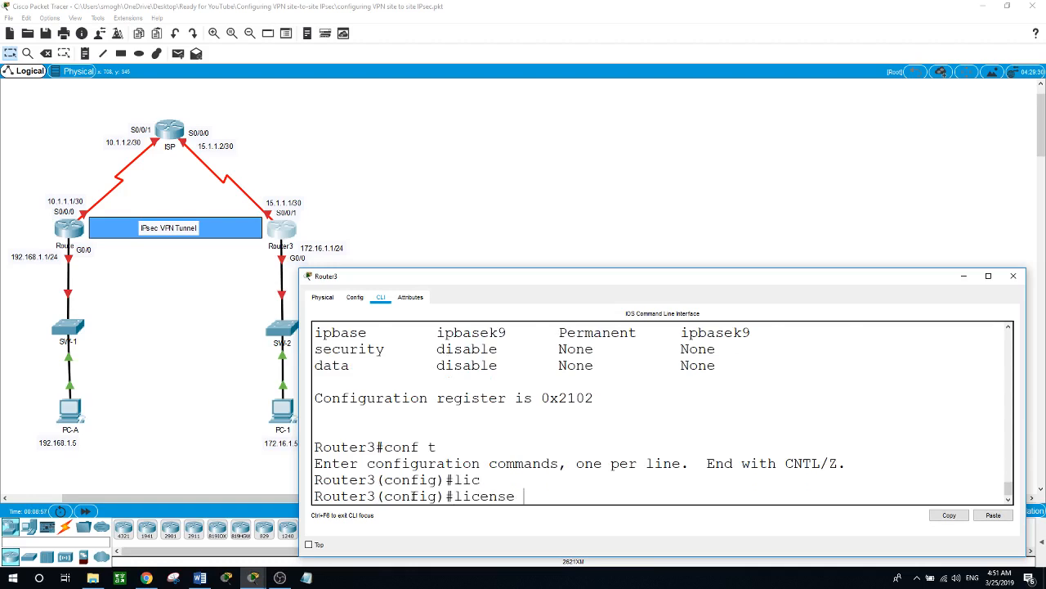
{"action": "type", "text": "?boo"}
{"action": "key", "text": "Tab"}
{"action": "type", "text": "?"}
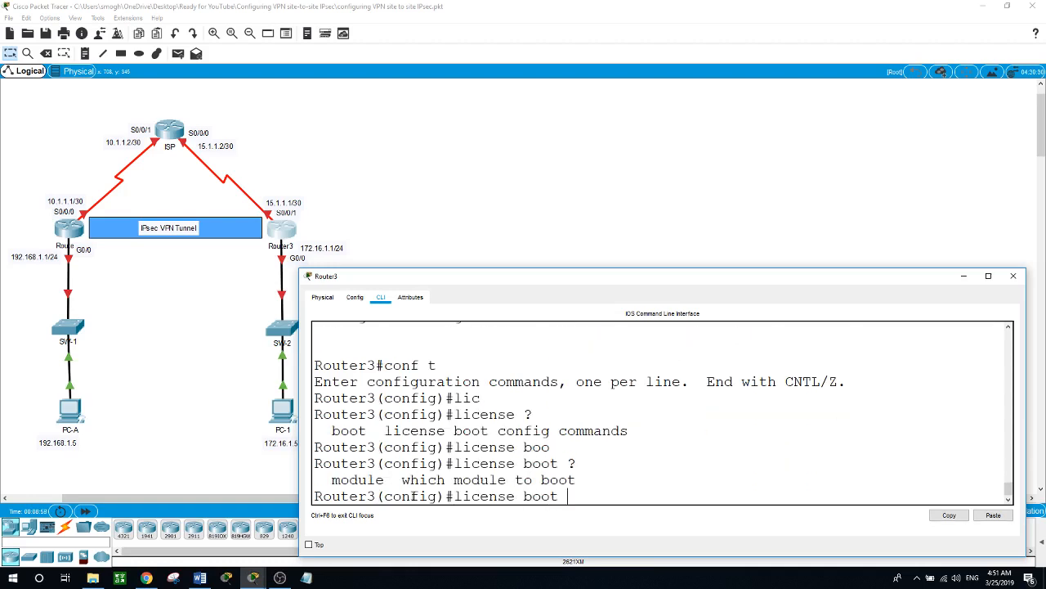
{"action": "type", "text": "mo"}
{"action": "key", "text": "Tab"}
{"action": "type", "text": "?c"}
{"action": "key", "text": "Tab"}
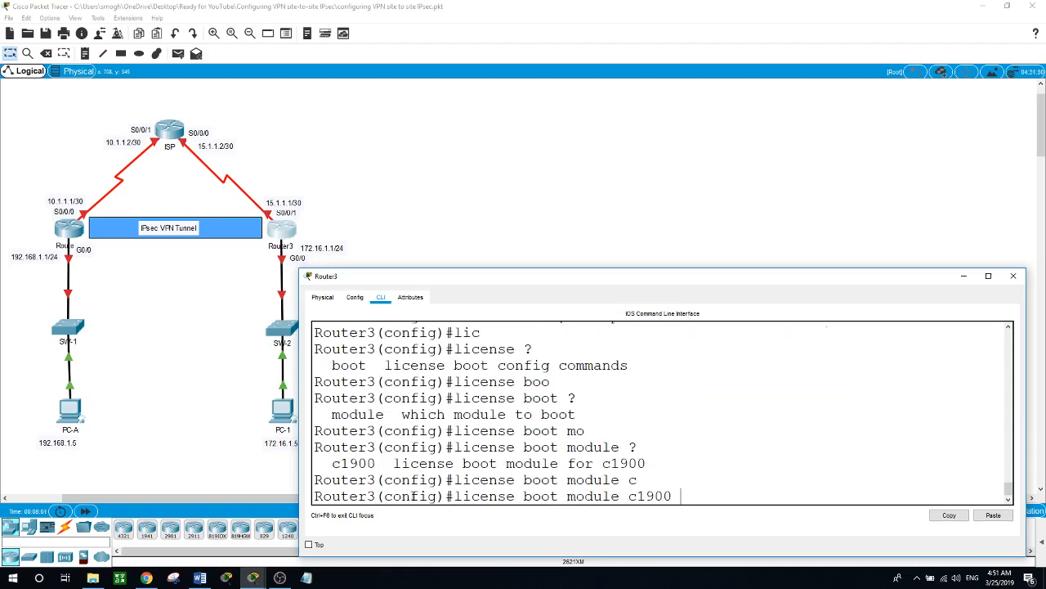
{"action": "type", "text": "?t"}
{"action": "key", "text": "Tab"}
{"action": "type", "text": "?"}
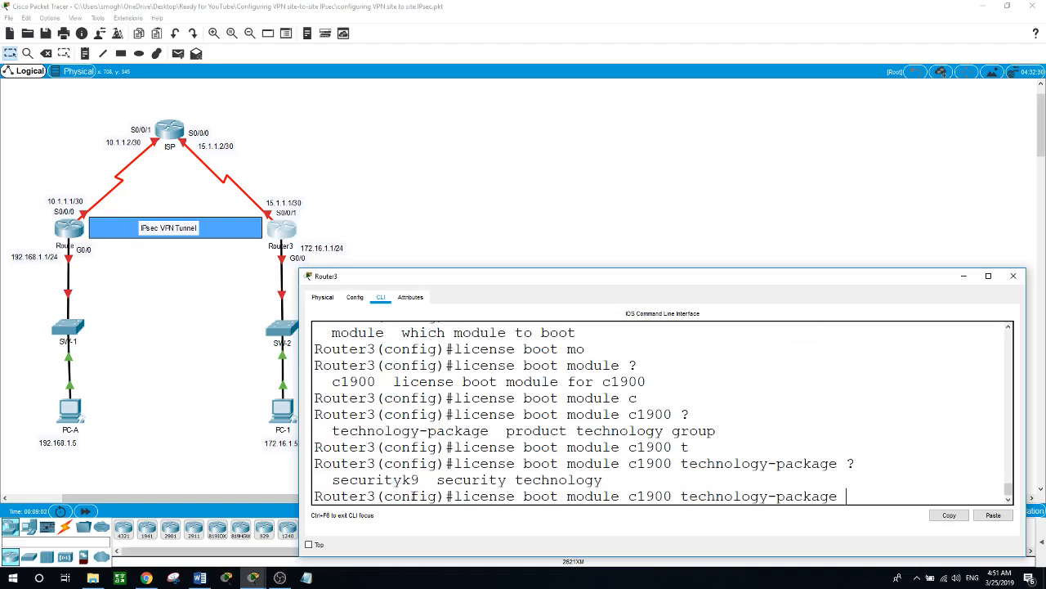
{"action": "type", "text": "se"}
{"action": "key", "text": "Tab"}
{"action": "key", "text": "Return"}
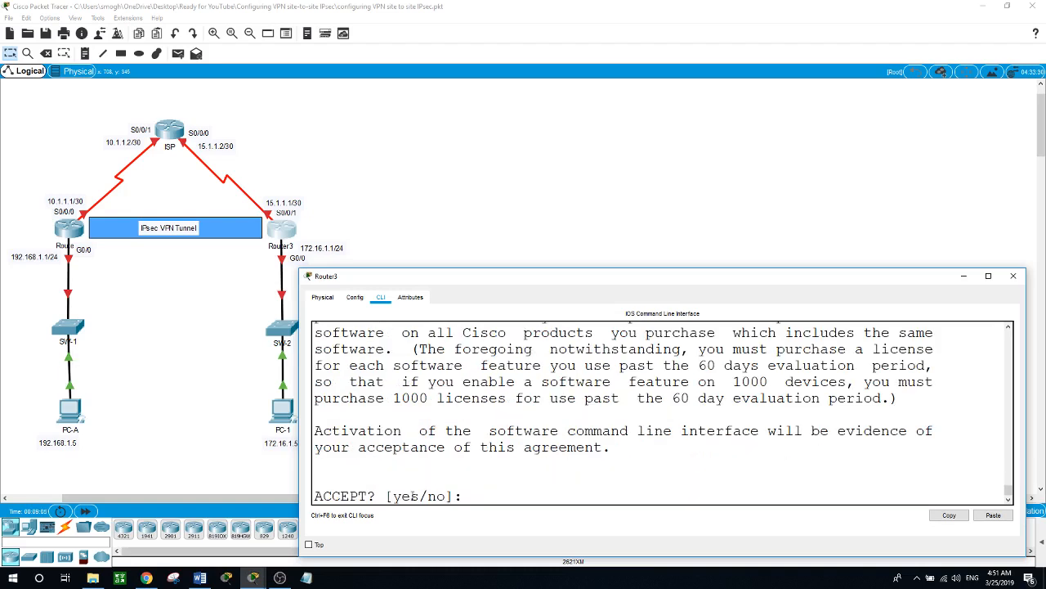
{"action": "type", "text": "yes"}
{"action": "key", "text": "Return"}
- Exit configuration mode and reload Router3, answering yes to save the configuration
{"action": "key", "text": "Return"}
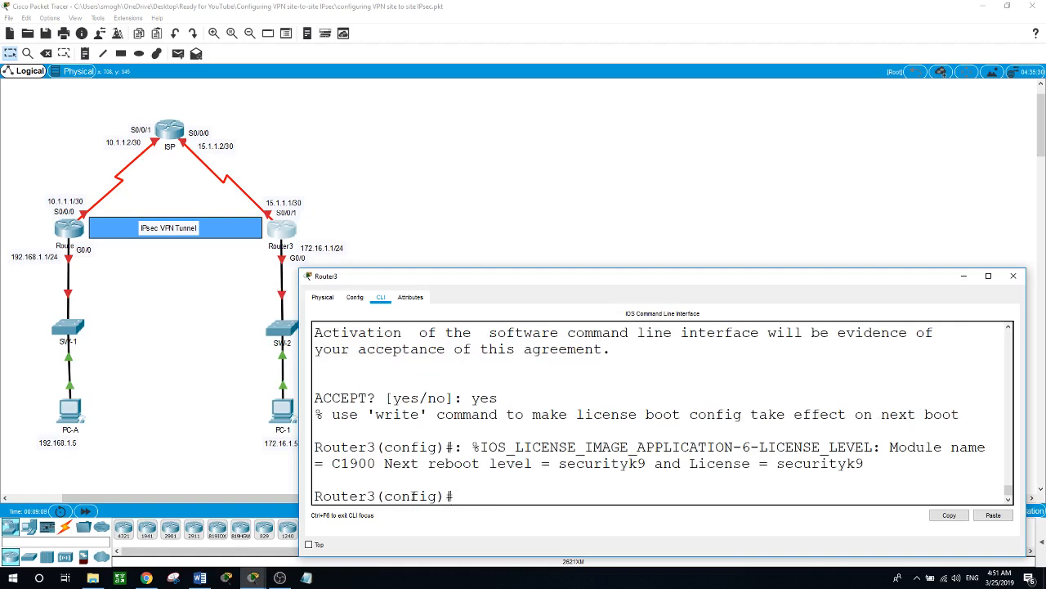
{"action": "type", "text": "exit"}
{"action": "key", "text": "Return"}
{"action": "type", "text": "r"}
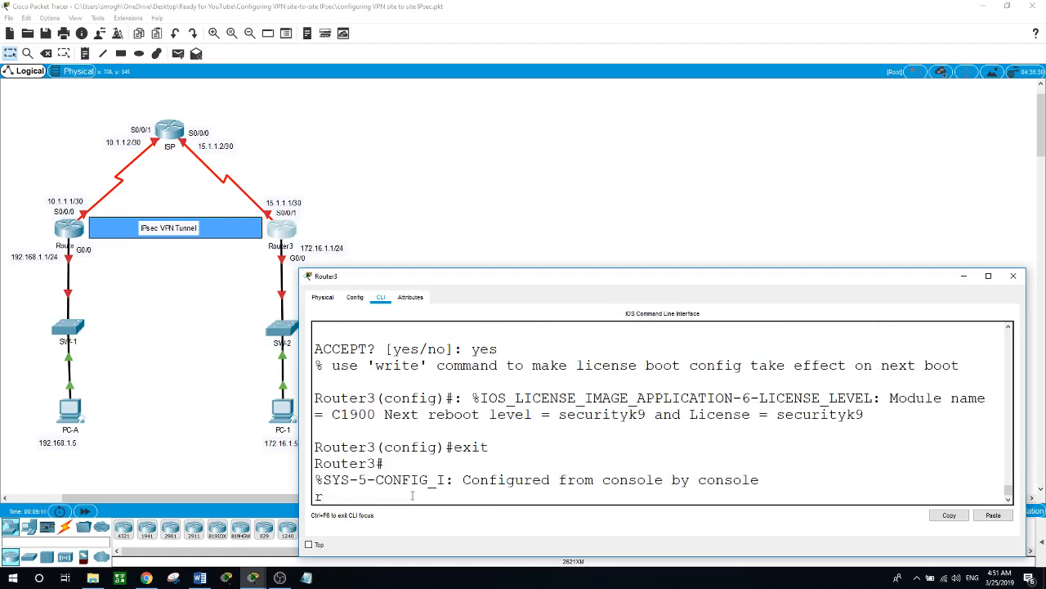
{"action": "type", "text": "relo"}
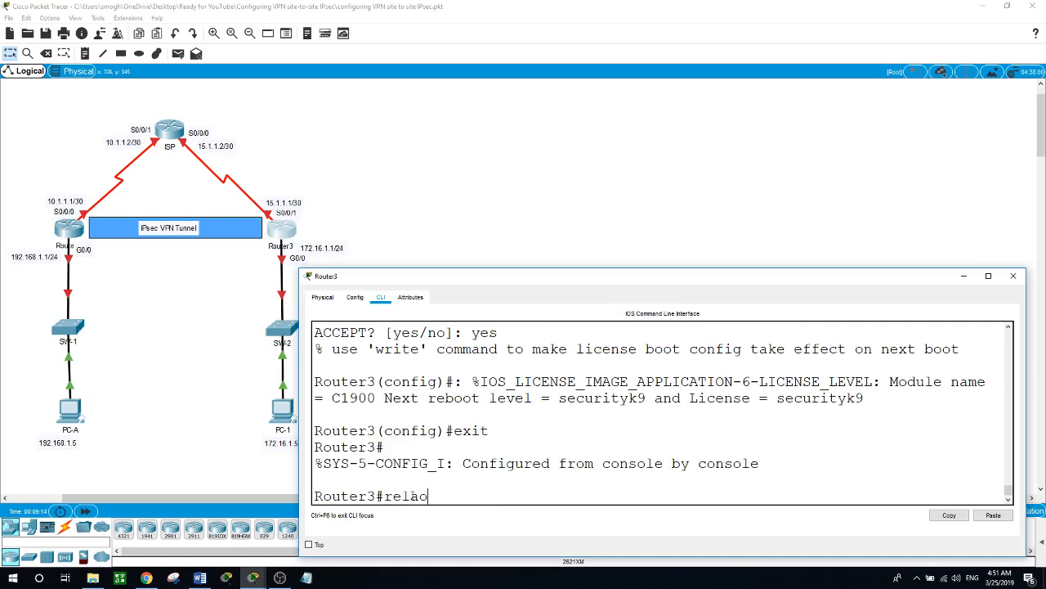
{"action": "key", "text": "BackSpace"}
{"action": "type", "text": "oad"}
{"action": "key", "text": "Return"}
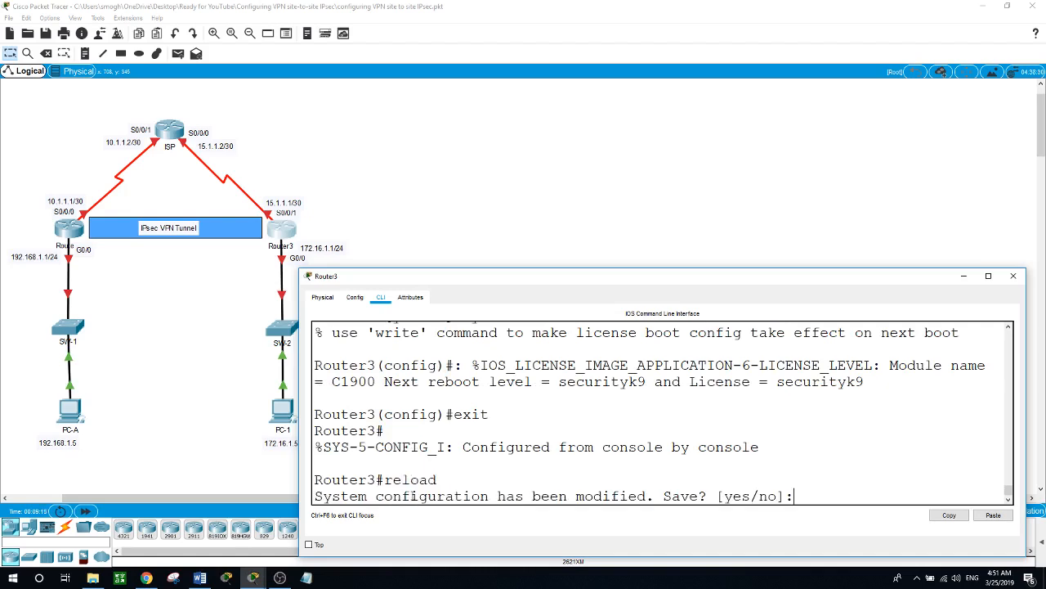
{"action": "type", "text": "yes"}
{"action": "key", "text": "Return"}
{"action": "key", "text": "Return"}
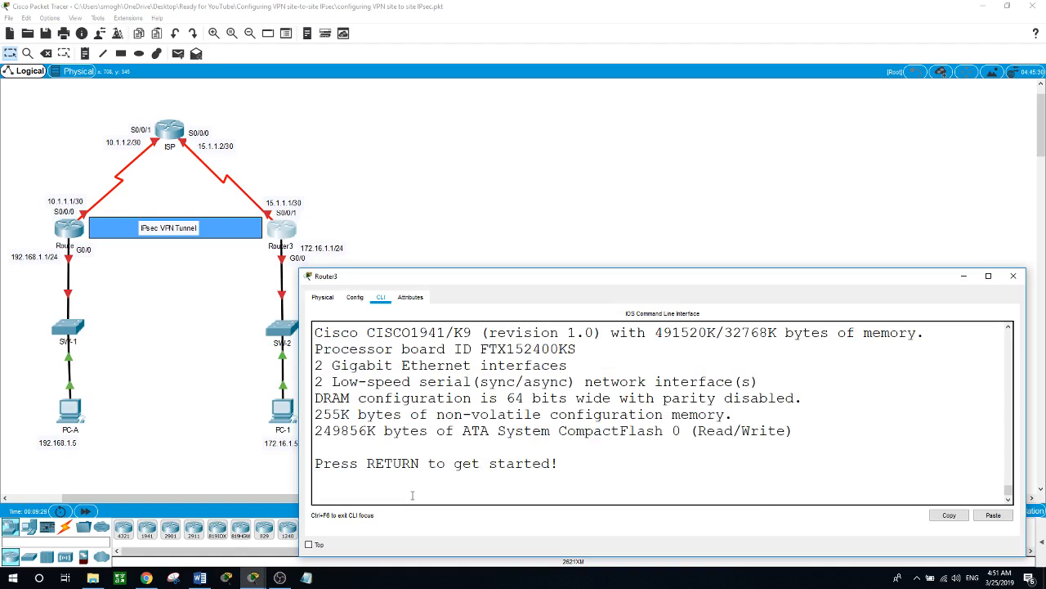
- After the restart, run show version on Router3 and highlight the securityk9 Evaluation licence row
{"action": "key", "text": "Return"}
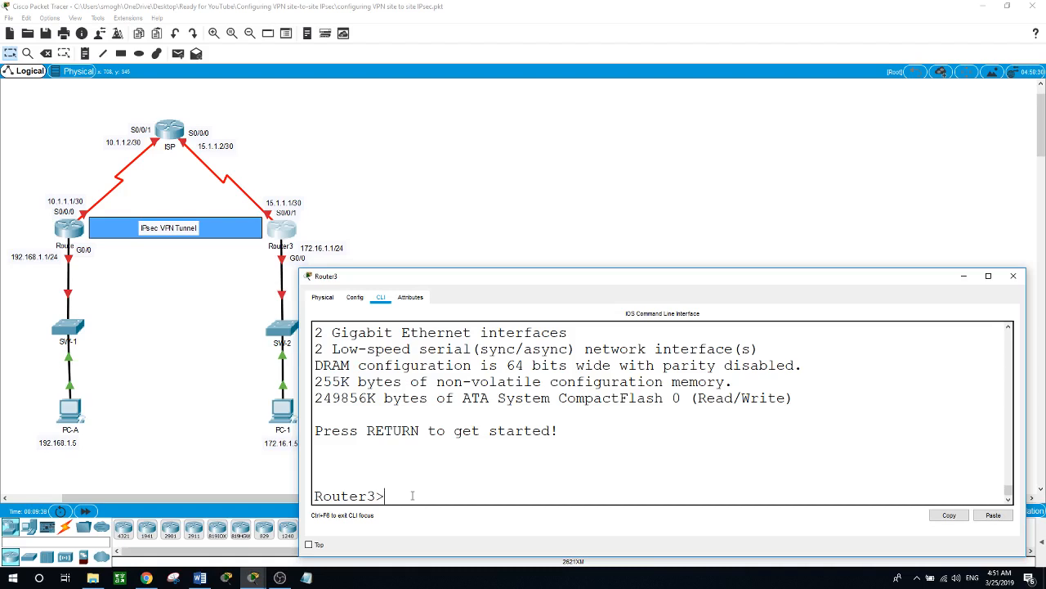
{"action": "type", "text": "en"}
{"action": "key", "text": "Return"}
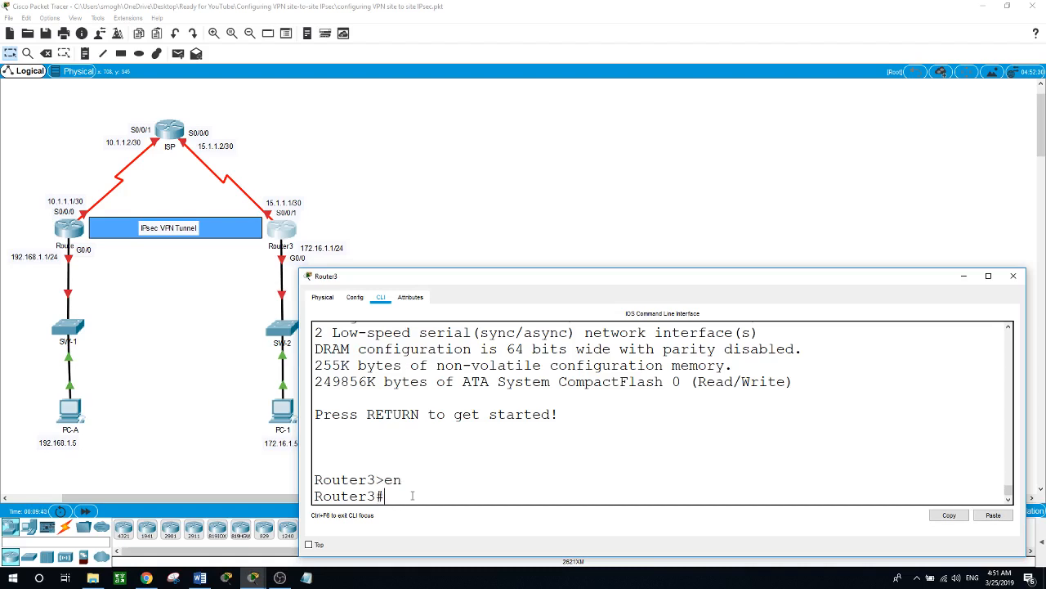
{"action": "key", "text": "Return"}
{"action": "type", "text": "show v"}
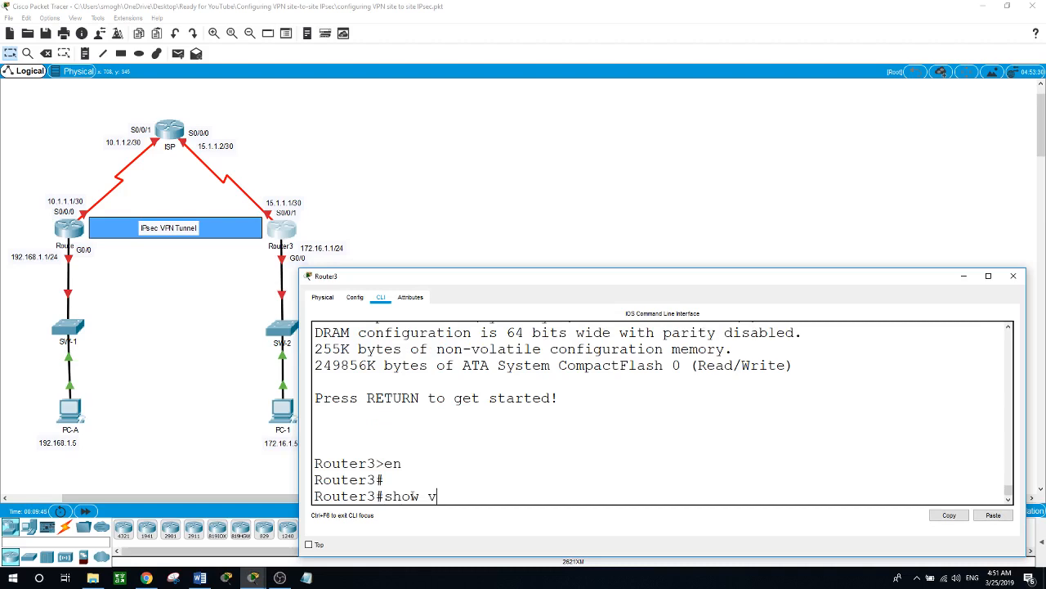
{"action": "type", "text": "ersion"}
{"action": "key", "text": "Return"}
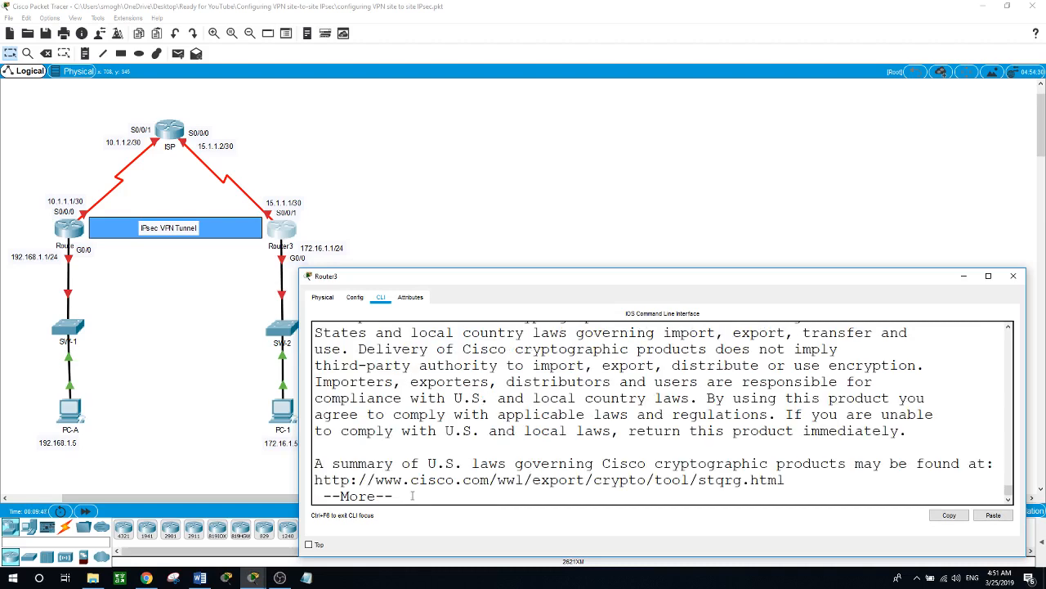
{"action": "key", "text": "space"}
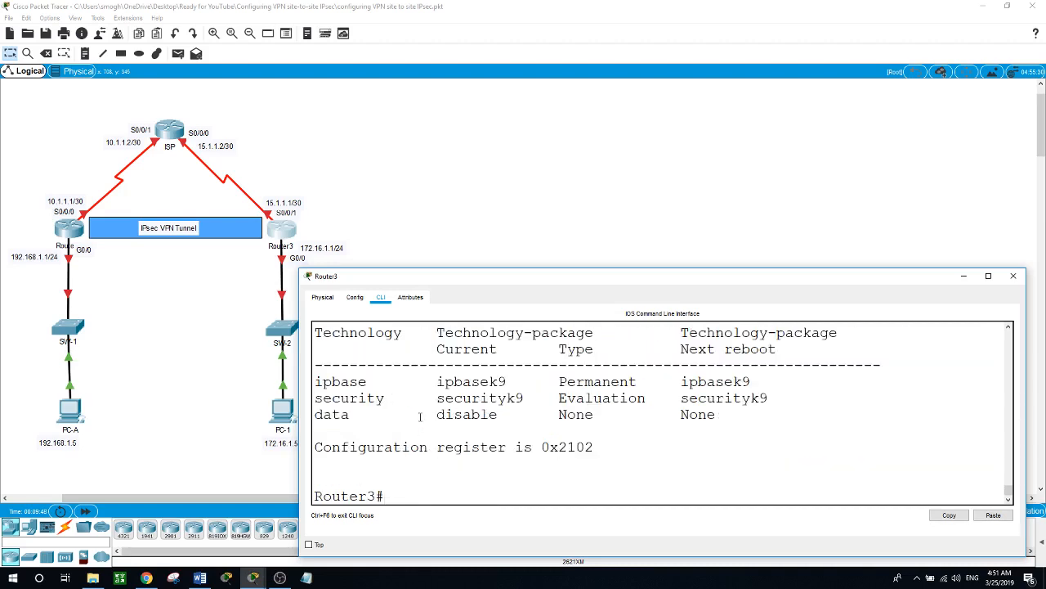
{"action": "left_click_drag", "start_coordinate": [427, 397], "coordinate": [784, 396]}
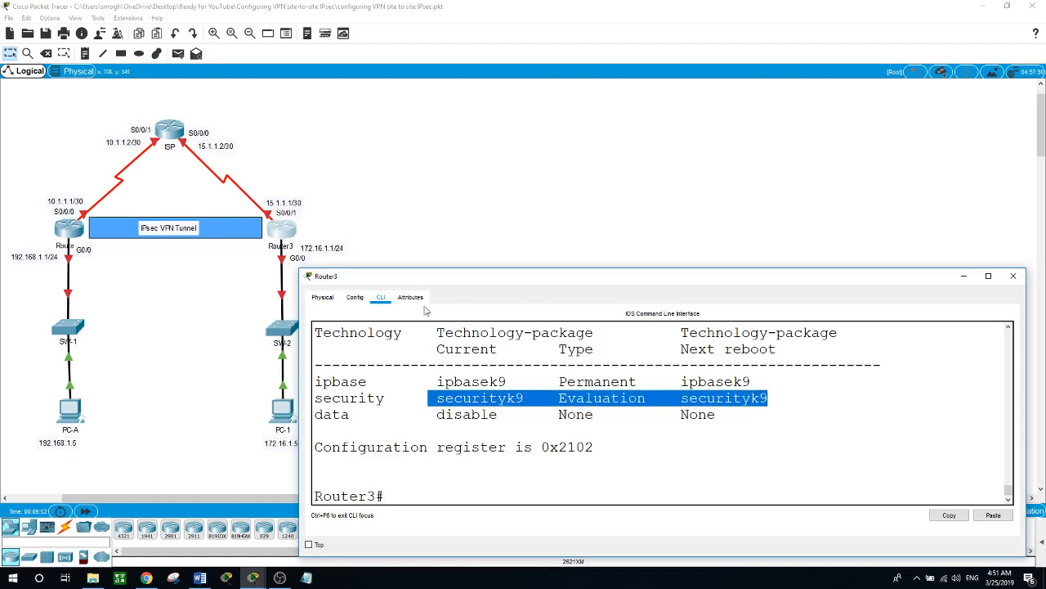
- Dismiss Router3's CLI window to return to the topology canvas
{"action": "left_click", "coordinate": [438, 216]}
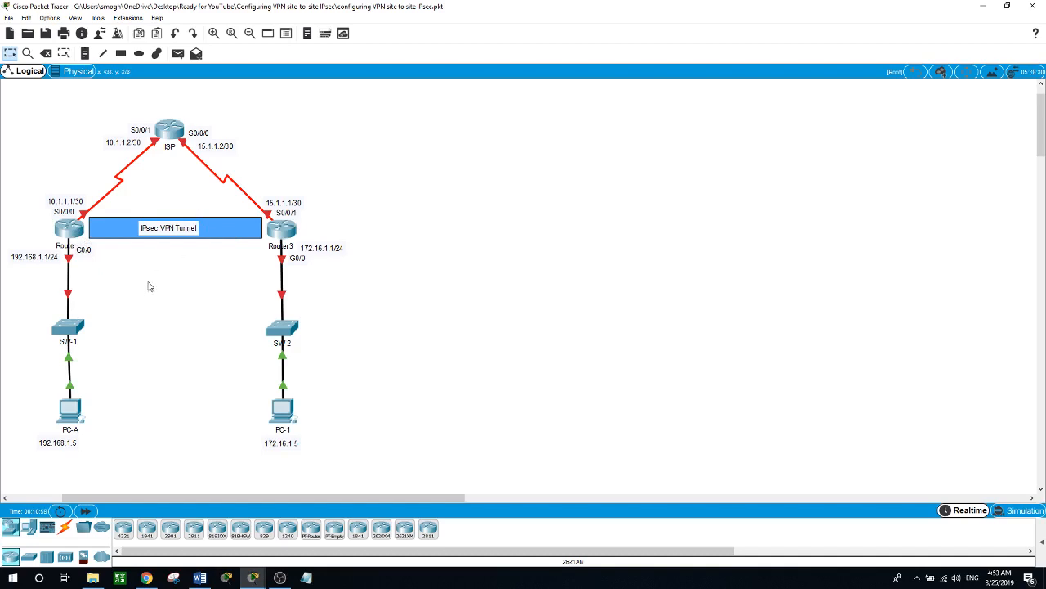
- Address Router1's G0/0 as 192.168.1.1 255.255.255.0 and bring it up
{"action": "left_click", "coordinate": [70, 229]}
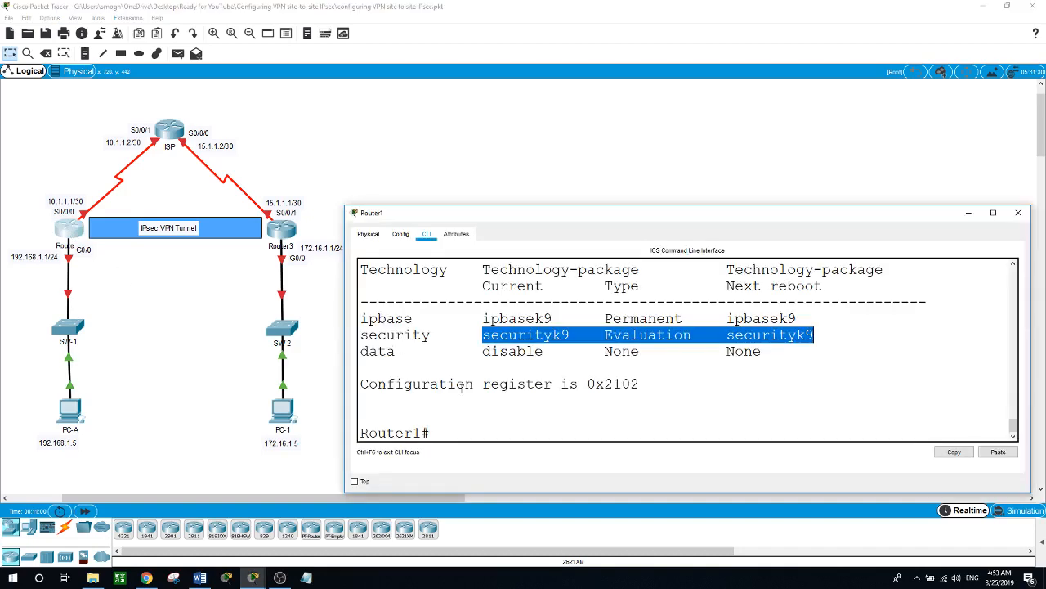
{"action": "left_click", "coordinate": [470, 432]}
{"action": "type", "text": "conf t"}
{"action": "key", "text": "Return"}
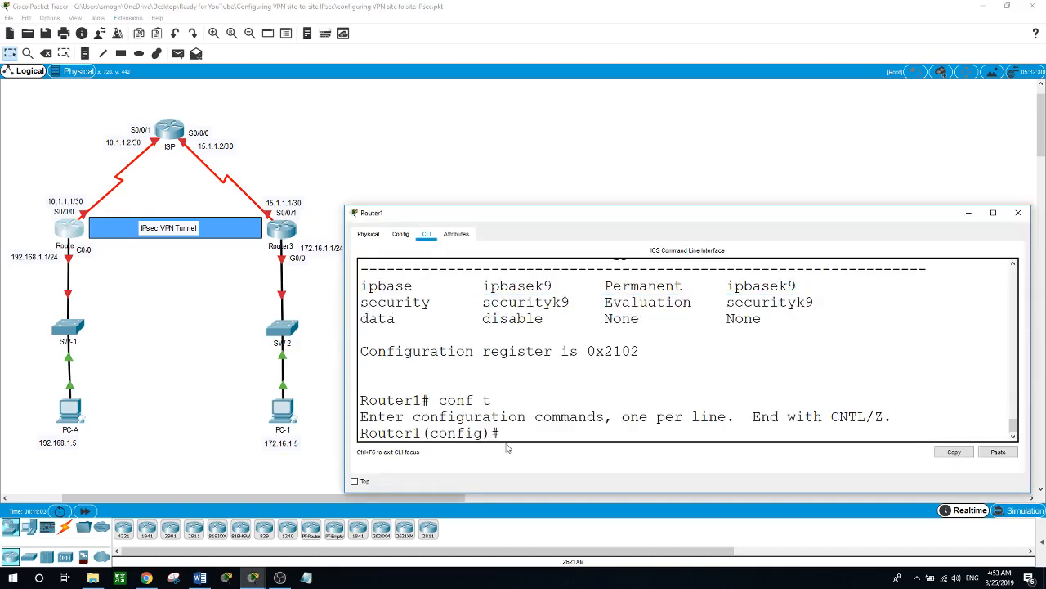
{"action": "type", "text": "int g0/0"}
{"action": "key", "text": "Return"}
{"action": "type", "text": "ip addre"}
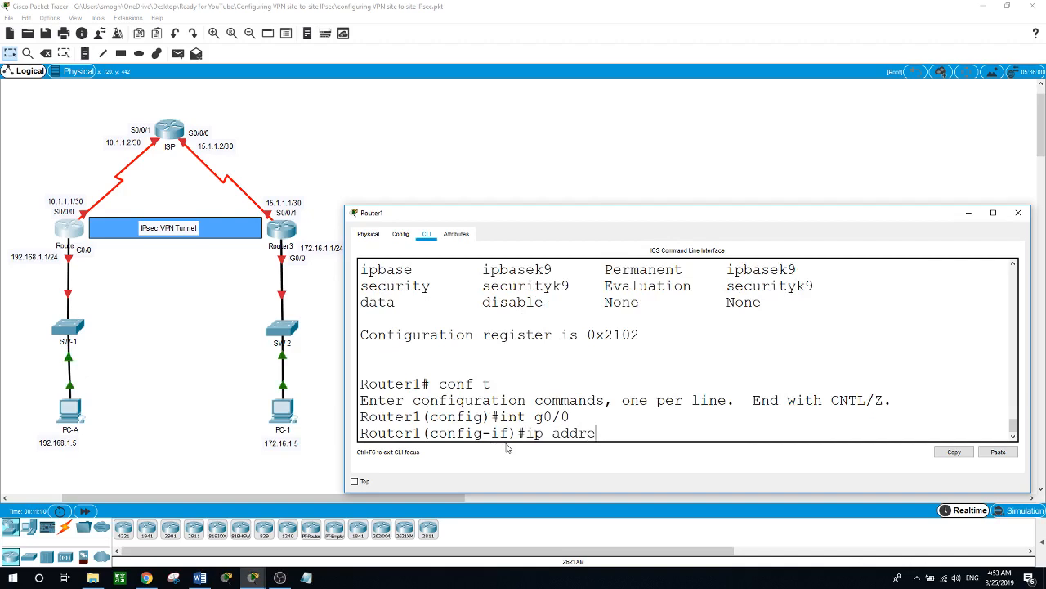
{"action": "key", "text": "Tab"}
{"action": "type", "text": "1"}
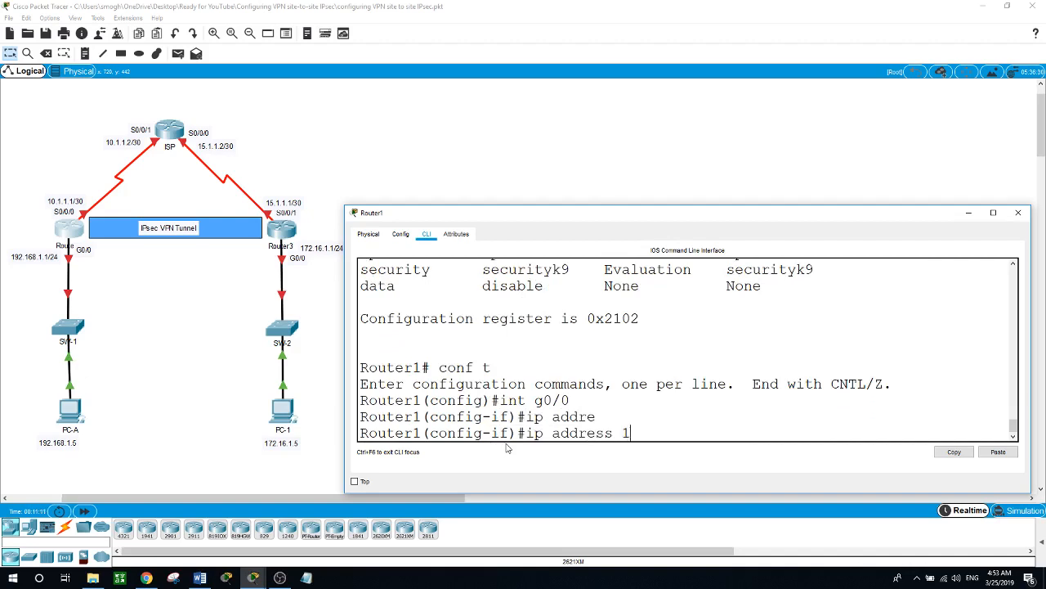
{"action": "type", "text": "92.168.1.1 255.255"}
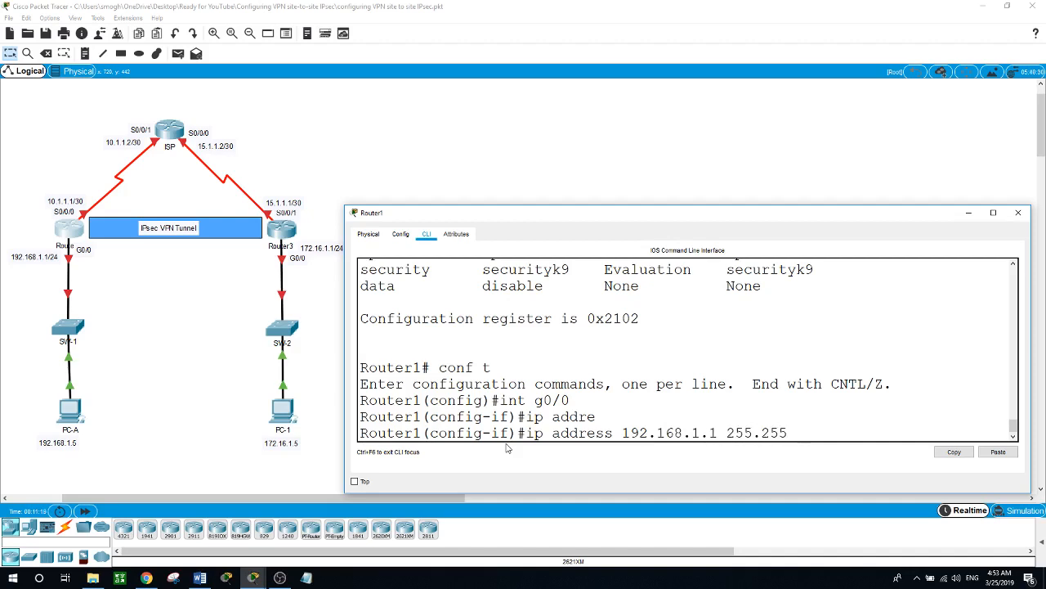
{"action": "type", "text": ".255.0"}
{"action": "key", "text": "Return"}
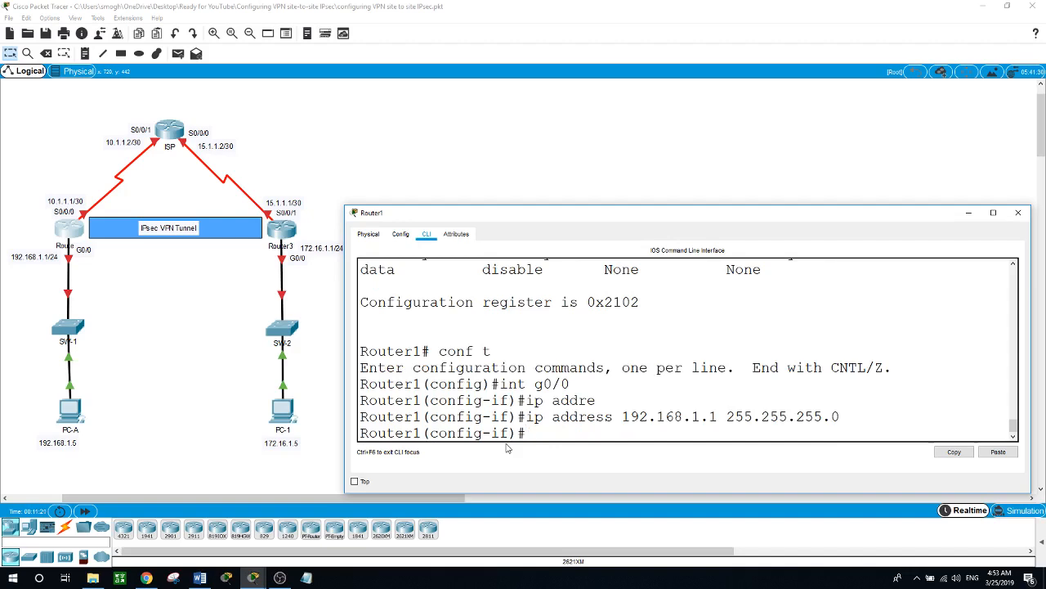
{"action": "type", "text": "no shut"}
{"action": "key", "text": "Return"}
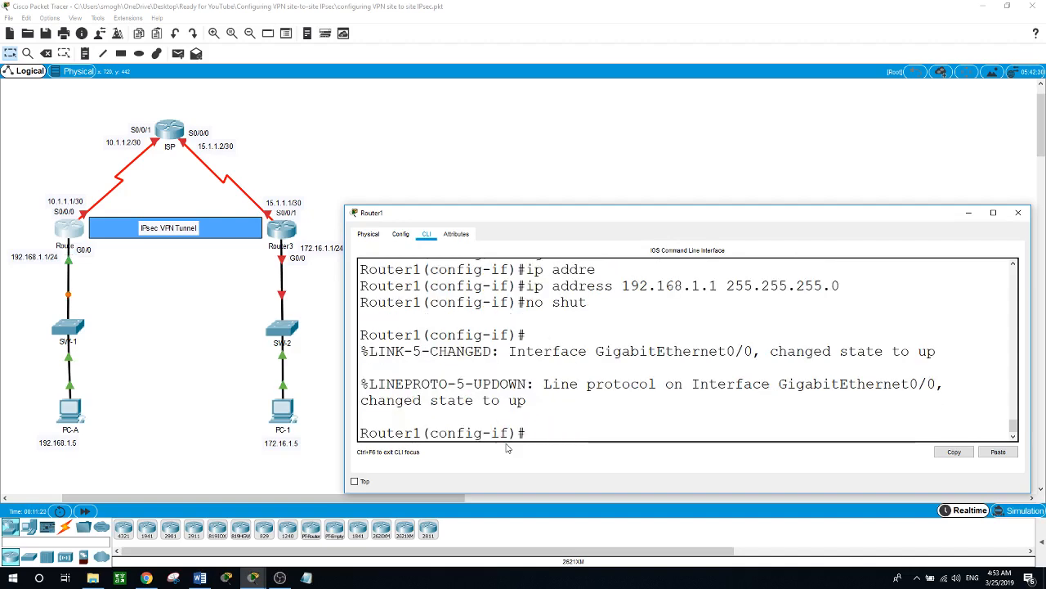
- Address Router1's S0/0/0 as 10.1.1.1 255.255.255.252 and enable it
{"action": "type", "text": "int s0/0/0"}
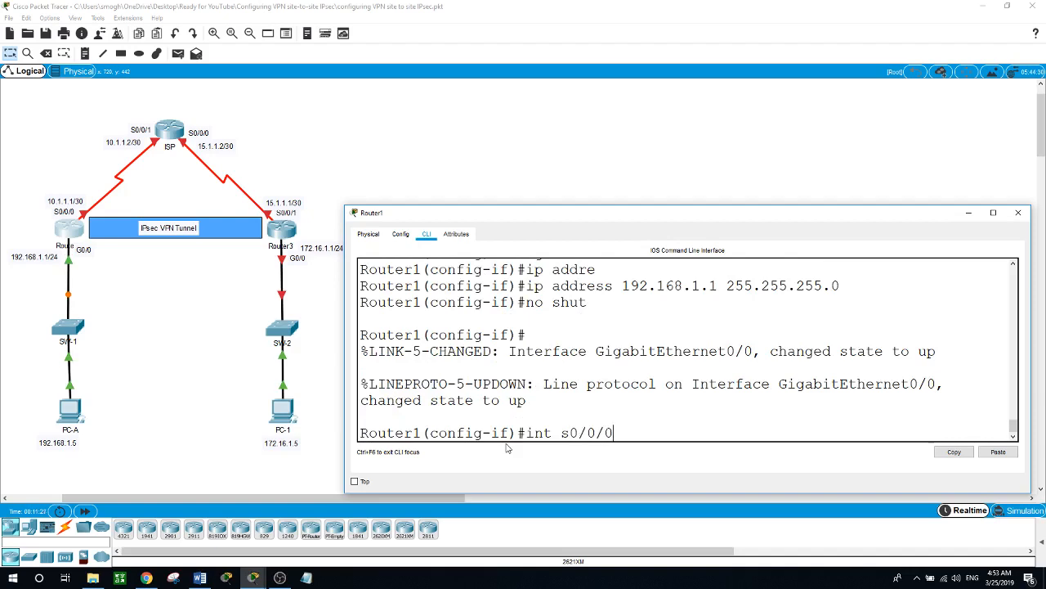
{"action": "key", "text": "Return"}
{"action": "type", "text": "ip addr"}
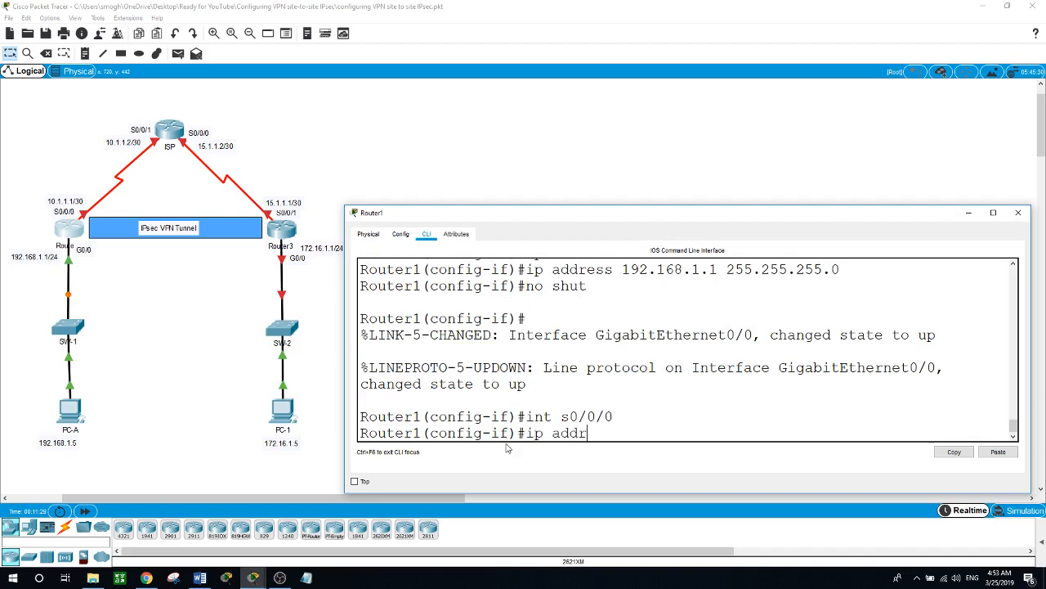
{"action": "type", "text": "e"}
{"action": "key", "text": "Tab"}
{"action": "key", "text": "Tab"}
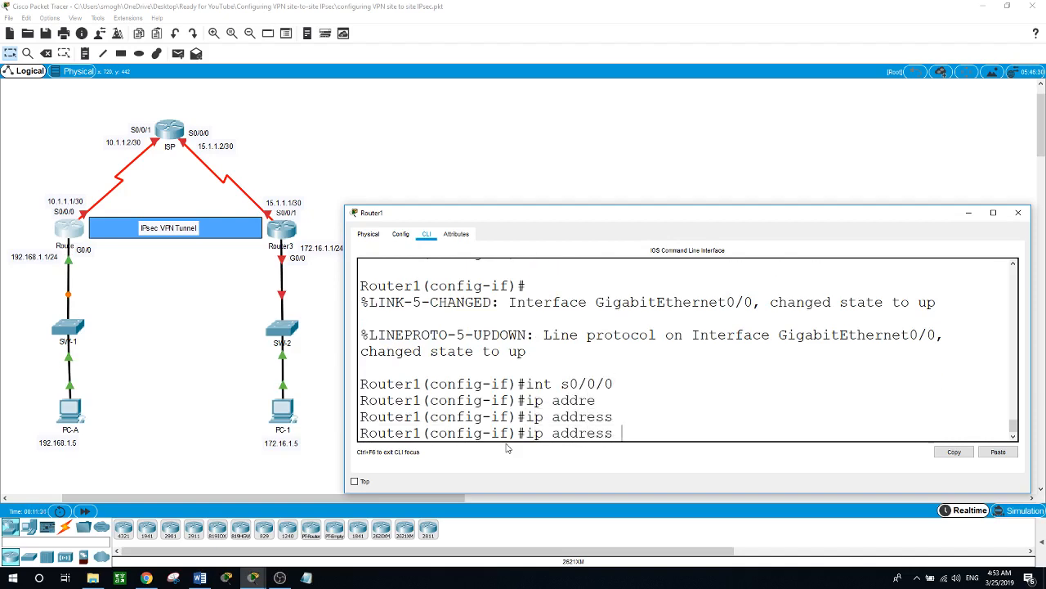
{"action": "type", "text": "10.1.1.1 255.255.255.252"}
{"action": "key", "text": "Return"}
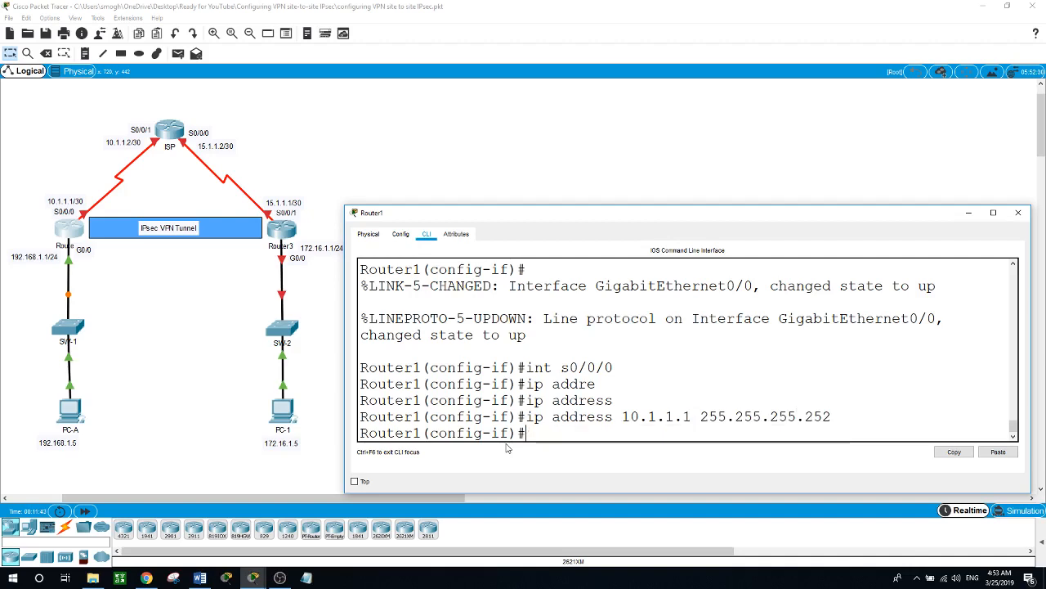
{"action": "type", "text": "no shutdown"}
{"action": "key", "text": "Return"}
{"action": "key", "text": "Return"}
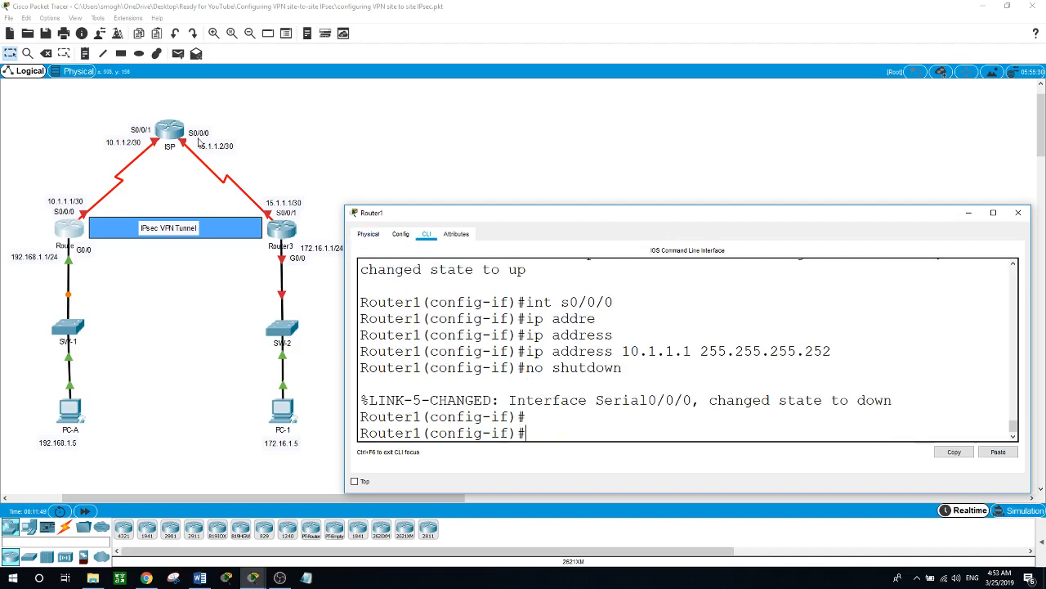
- Address the ISP router's S0/0/1 as 10.1.1.2 255.255.255.252 and bring it up
{"action": "left_click", "coordinate": [173, 131]}
{"action": "key", "text": "Return"}
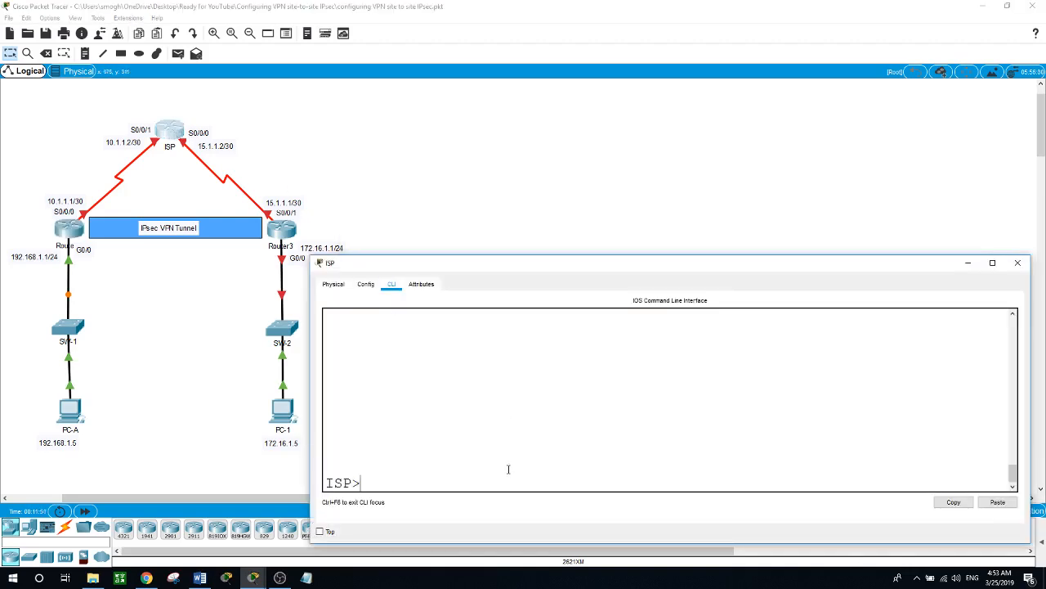
{"action": "type", "text": "en"}
{"action": "key", "text": "Return"}
{"action": "type", "text": "conf t"}
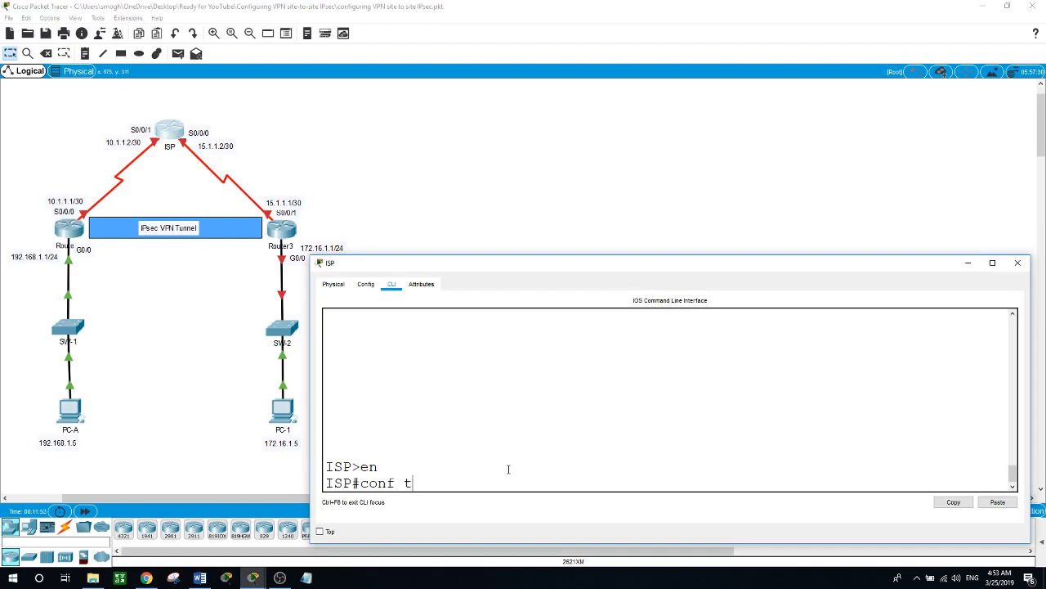
{"action": "key", "text": "Return"}
{"action": "type", "text": "int"}
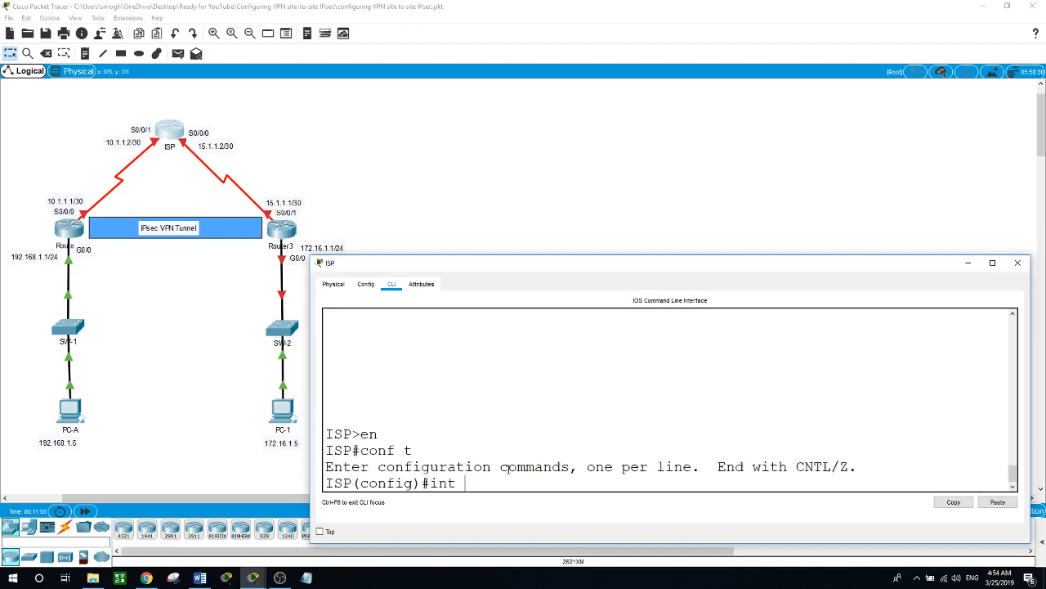
{"action": "type", "text": " s0/0/1"}
{"action": "key", "text": "Return"}
{"action": "type", "text": "ip add"}
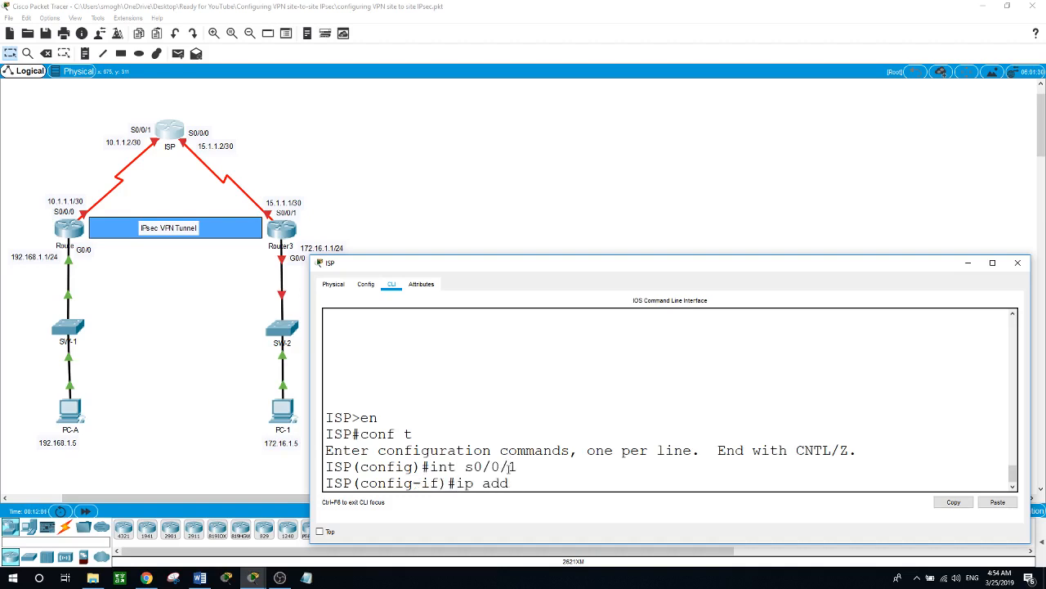
{"action": "type", "text": "ress 10.1.1.2 255.255.255.252"}
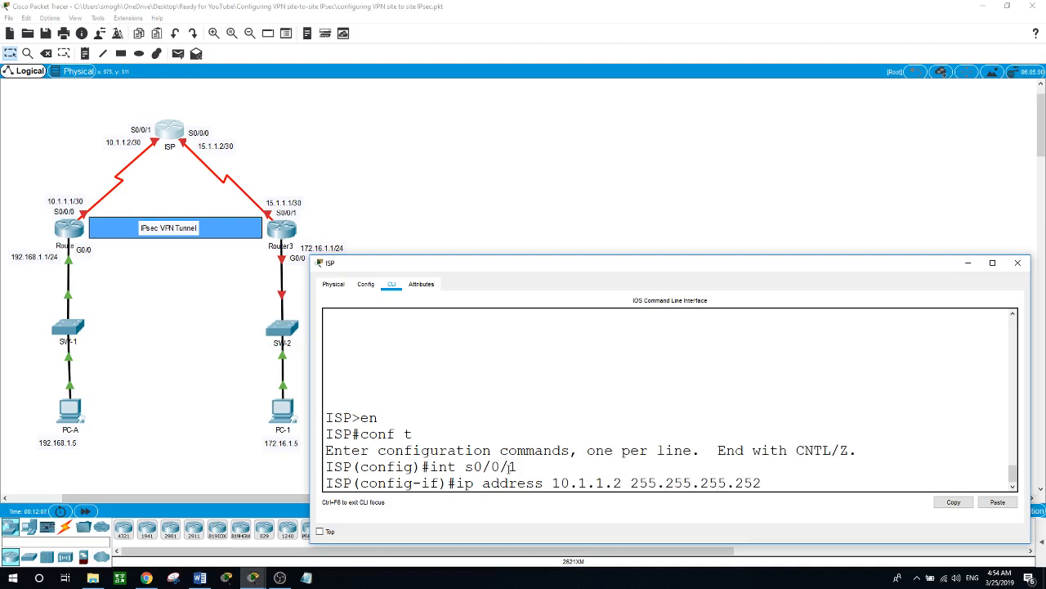
{"action": "key", "text": "Return"}
{"action": "type", "text": "no shut"}
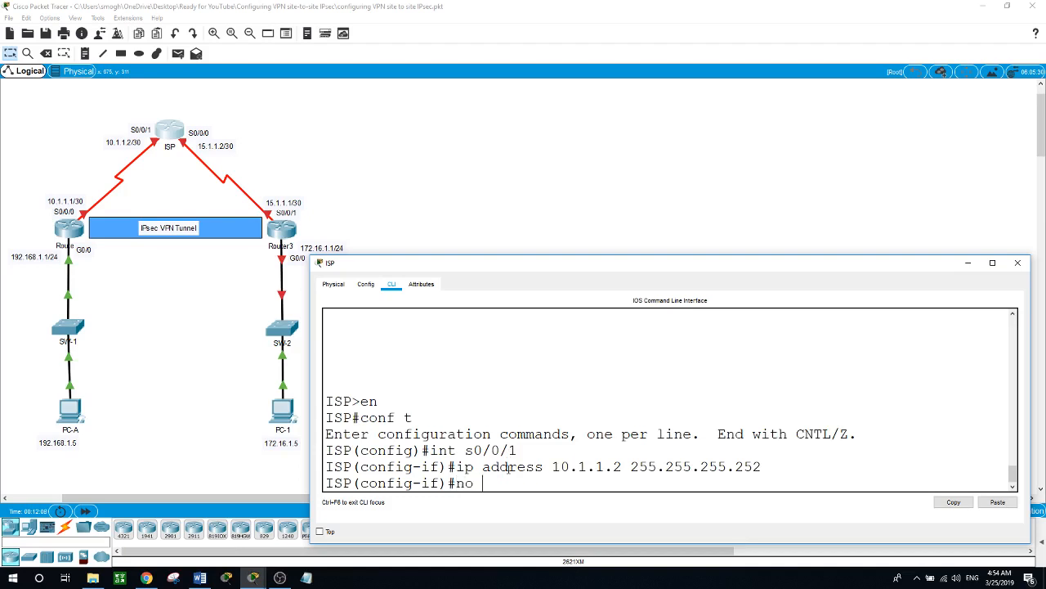
{"action": "key", "text": "Return"}
{"action": "key", "text": "Return"}
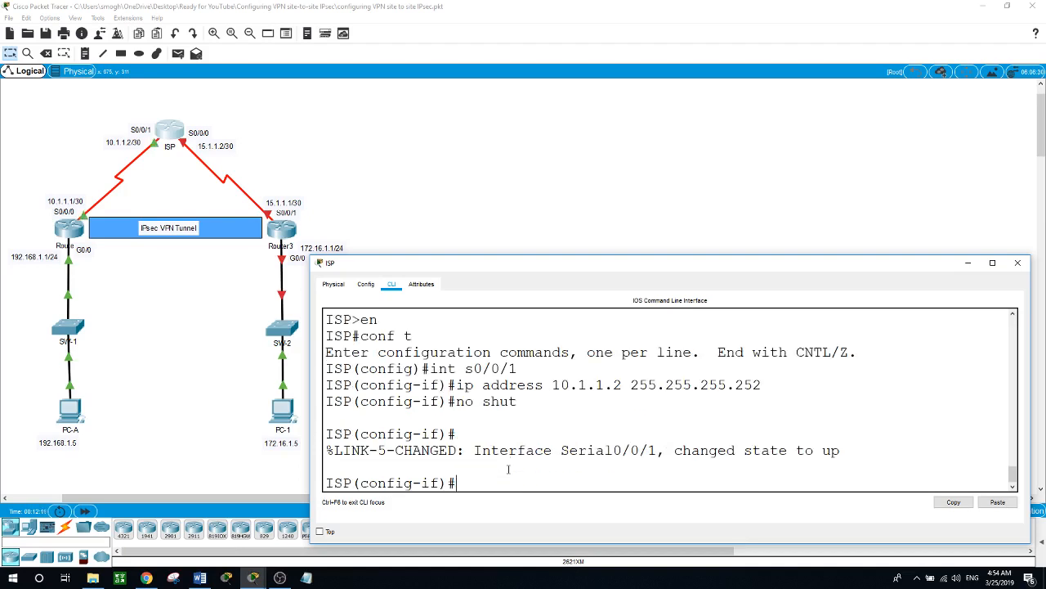
- Address ISP's S0/0/0 as 15.1.1.2 255.255.255.252, enable it, and open Router3's CLI
{"action": "type", "text": "int s0/0/0"}
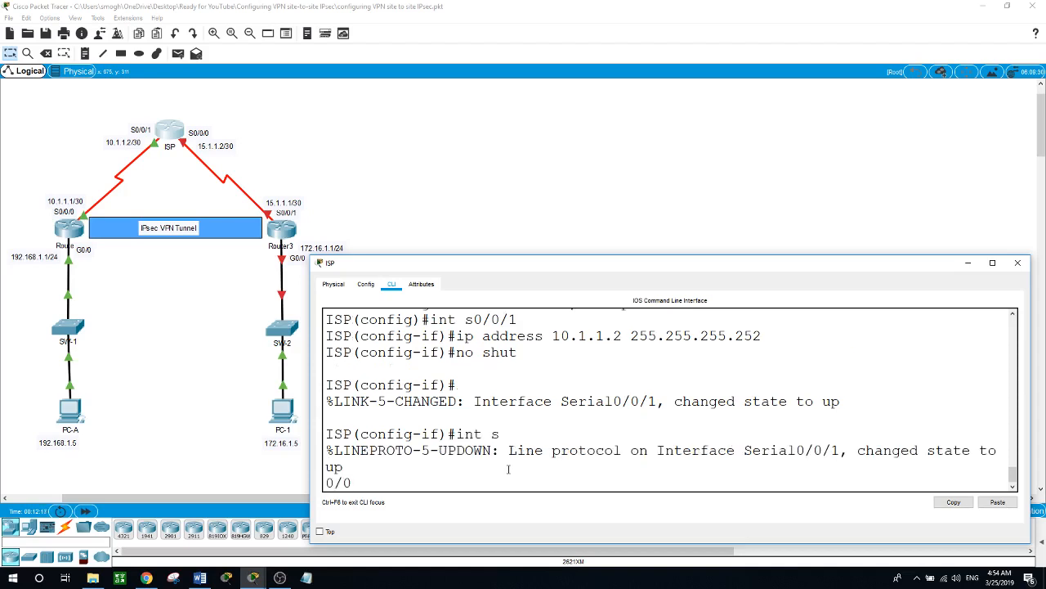
{"action": "key", "text": "Return"}
{"action": "type", "text": "ip address "}
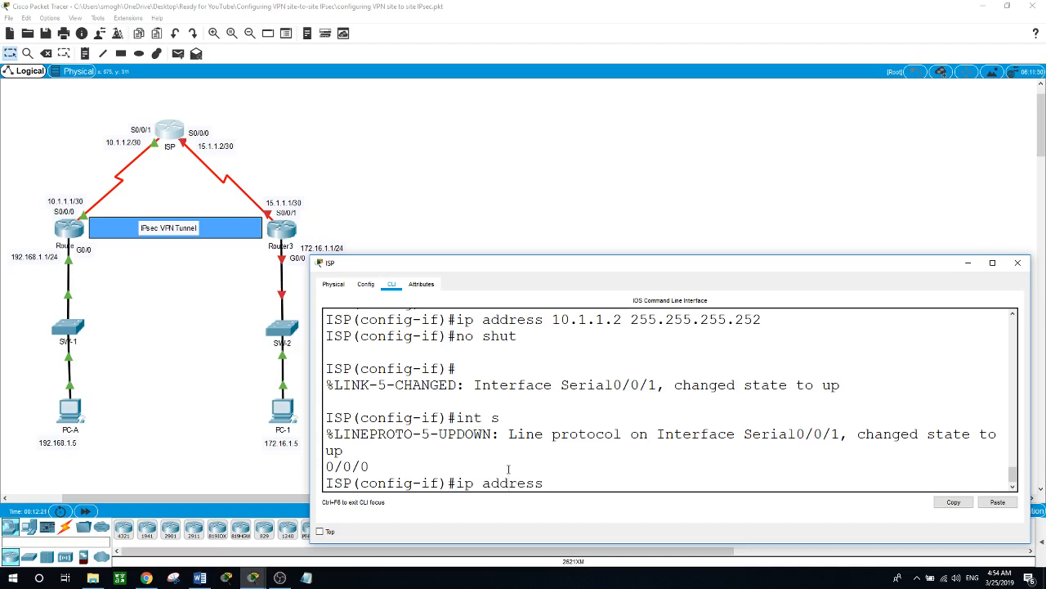
{"action": "type", "text": "15.1.1.2 255.255.255"}
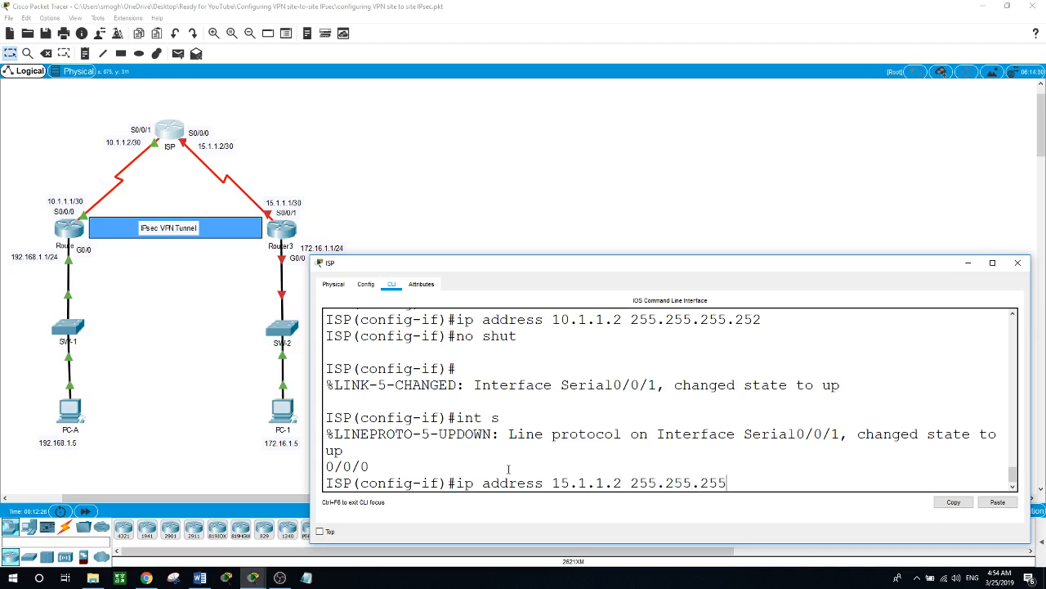
{"action": "type", "text": ".255"}
{"action": "key", "text": "BackSpace"}
{"action": "type", "text": "2"}
{"action": "key", "text": "Return"}
{"action": "type", "text": "no shut"}
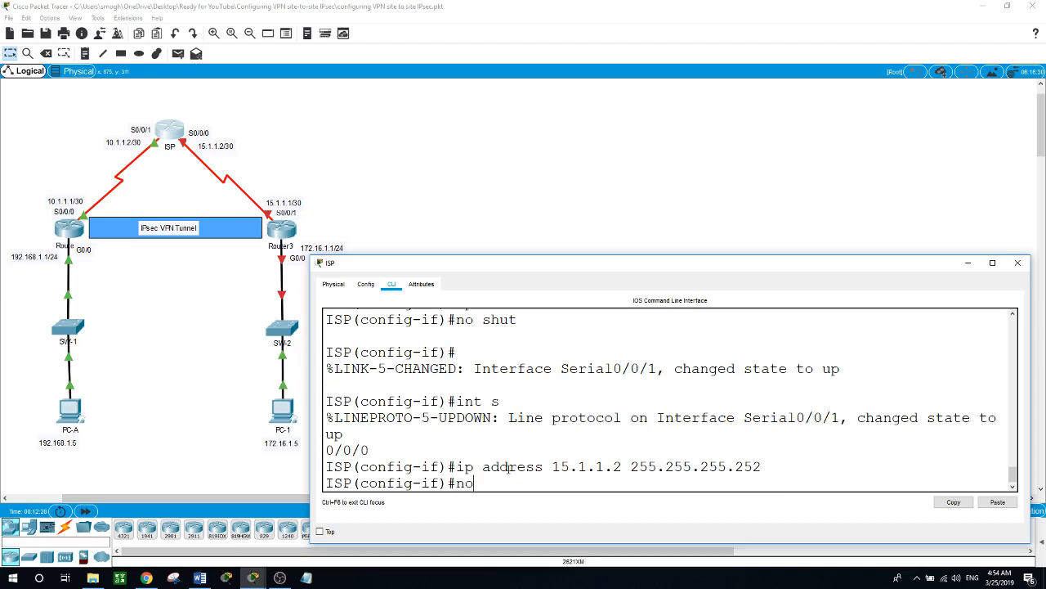
{"action": "key", "text": "Return"}
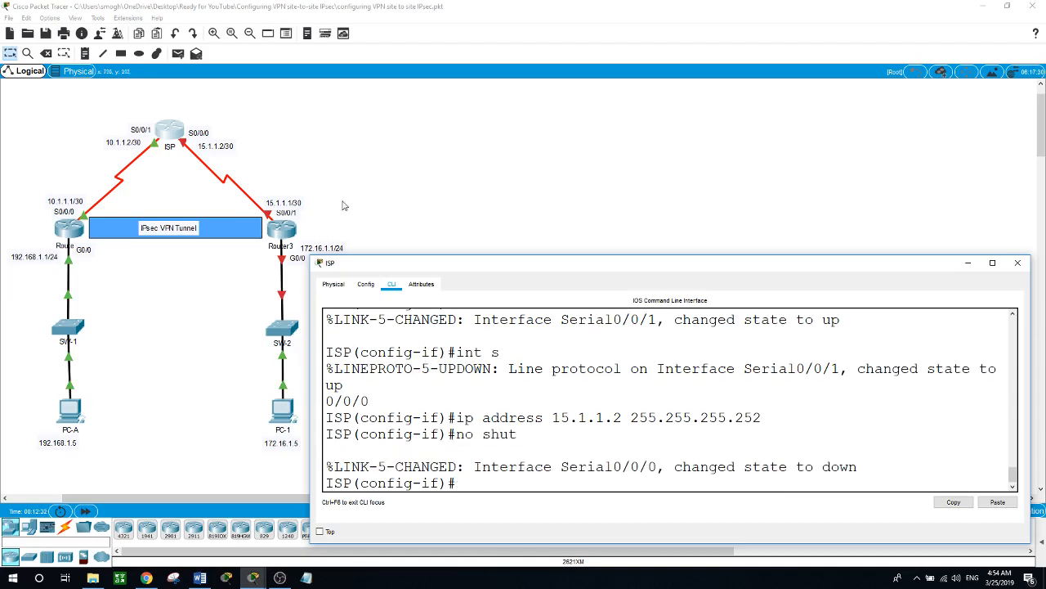
{"action": "left_click", "coordinate": [275, 234]}
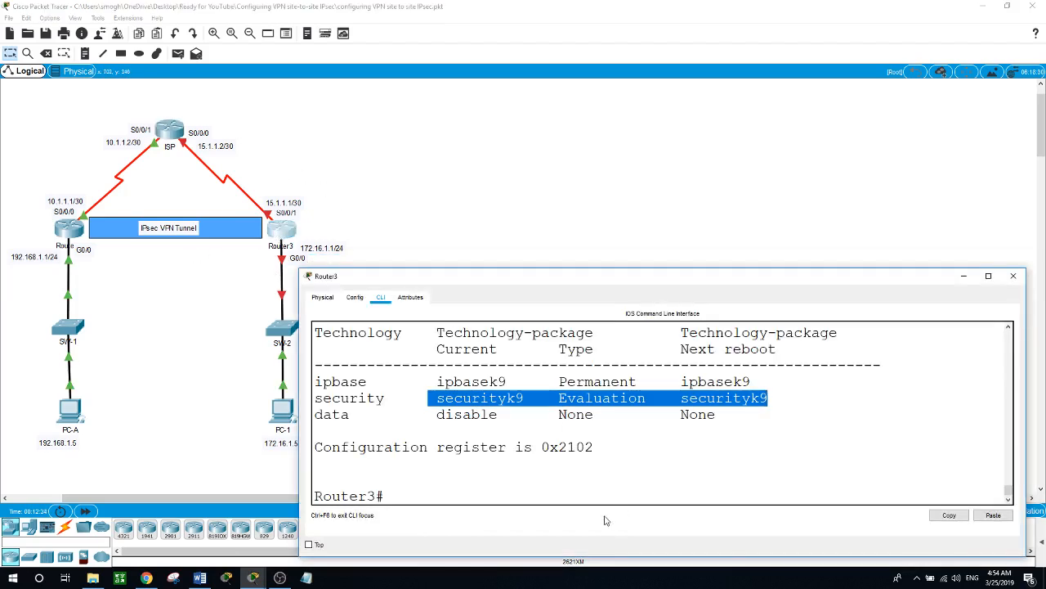
- Address Router3's S0/0/1 as 15.1.1.1 255.255.255.252 and bring it up
{"action": "left_click", "coordinate": [580, 494]}
{"action": "type", "text": "conf t"}
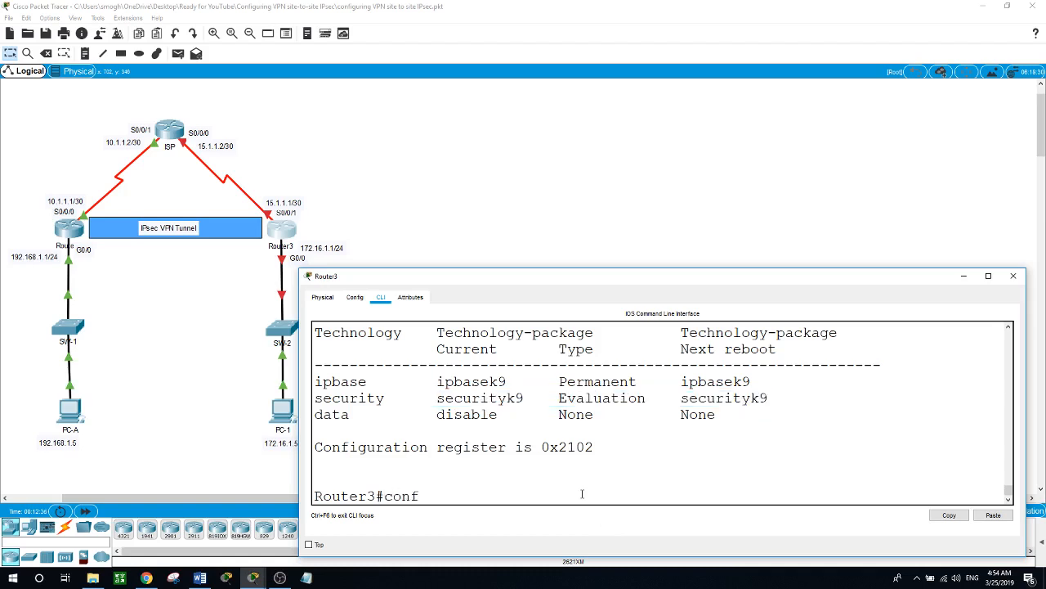
{"action": "key", "text": "Return"}
{"action": "type", "text": "int"}
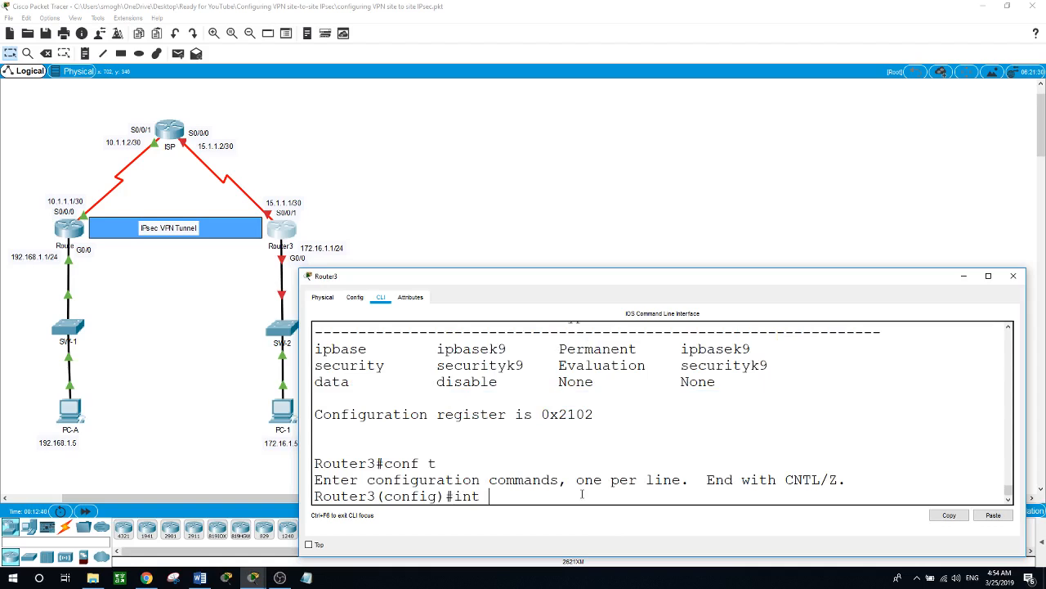
{"action": "type", "text": " s0/0/1"}
{"action": "key", "text": "Return"}
{"action": "type", "text": "ip address"}
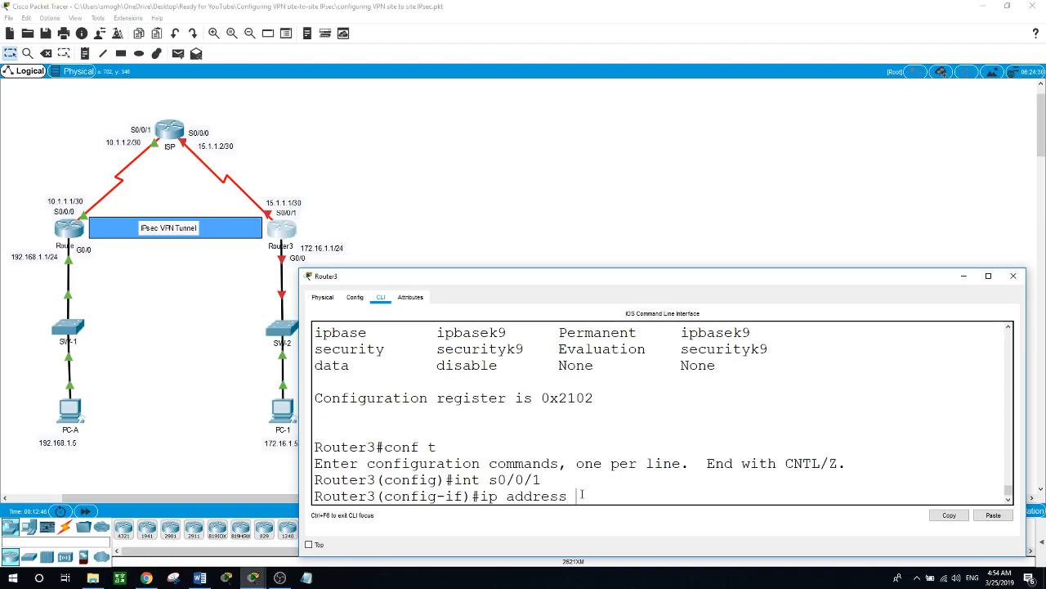
{"action": "type", "text": " 15.1.1.1 255.255.255.0"}
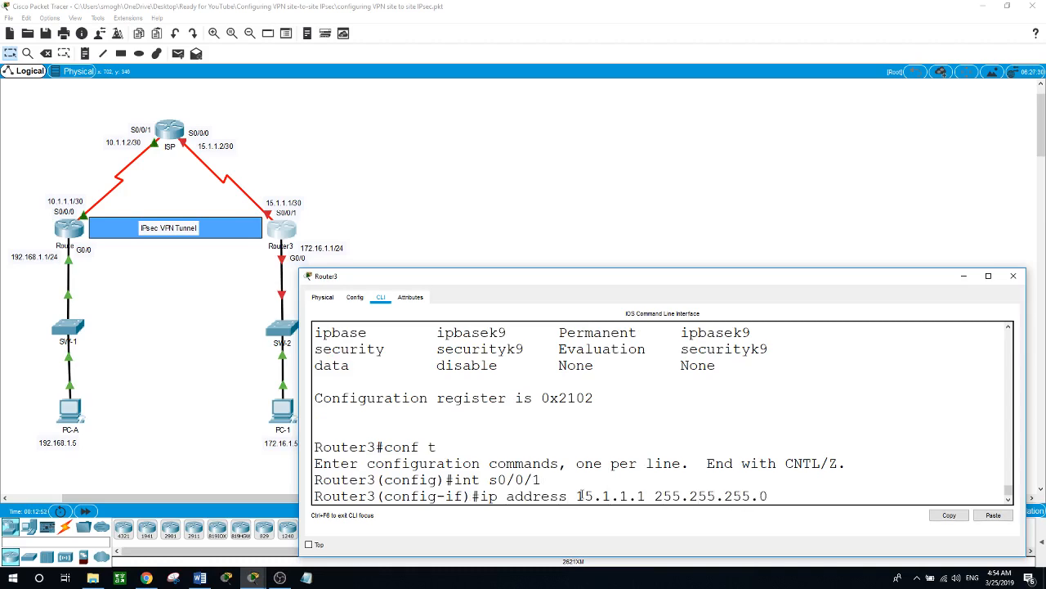
{"action": "key", "text": "BackSpace"}
{"action": "type", "text": "252"}
{"action": "key", "text": "Return"}
{"action": "type", "text": "no shut"}
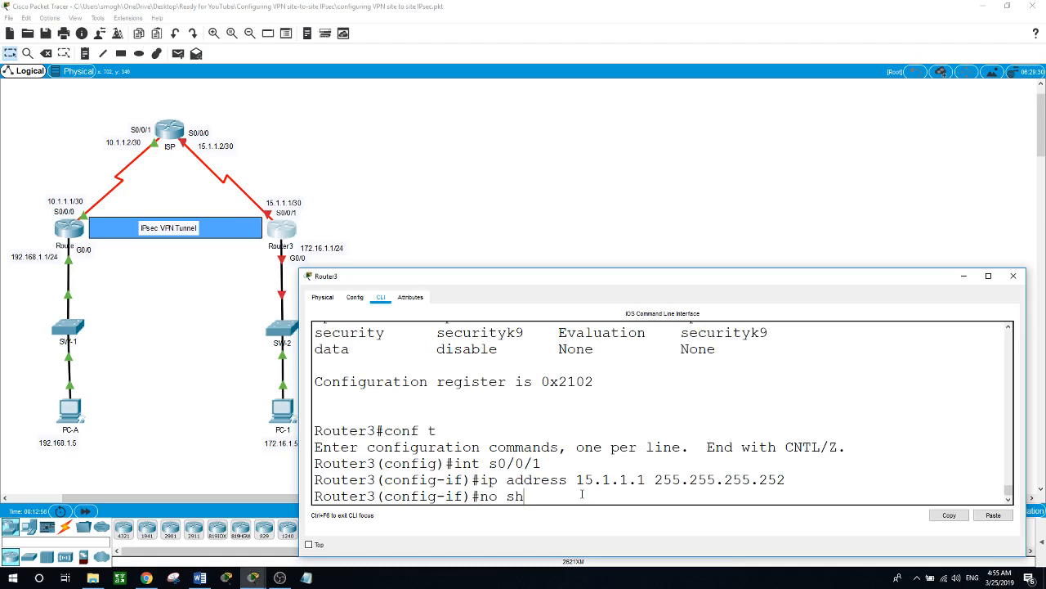
{"action": "key", "text": "Return"}
{"action": "key", "text": "Return"}
- Address Router3's G0/0 as 172.16.1.1 255.255.255.0 and bring it up
{"action": "type", "text": "int "}
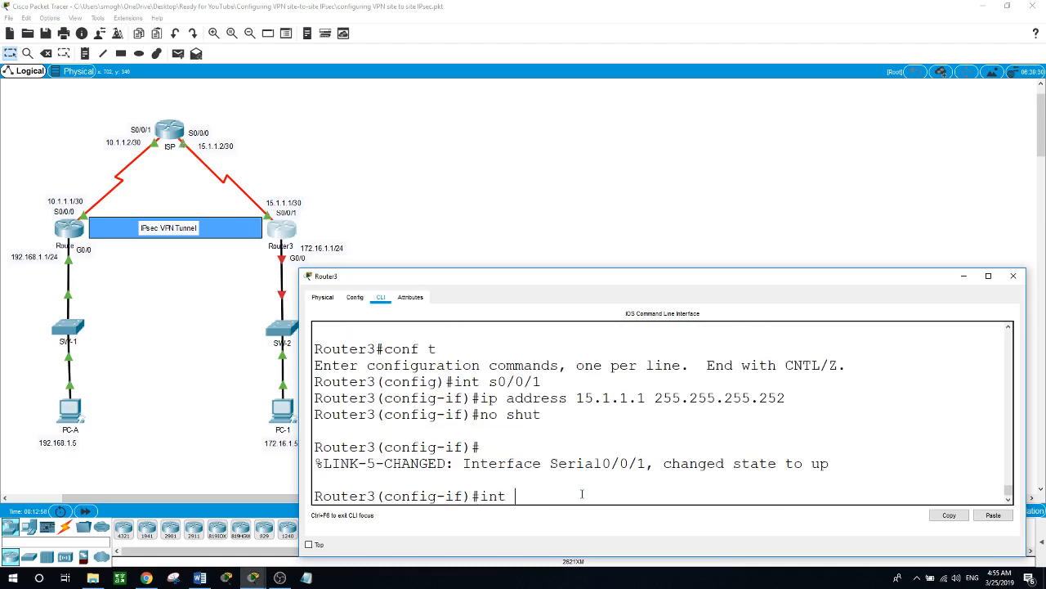
{"action": "type", "text": "g0/0"}
{"action": "key", "text": "Return"}
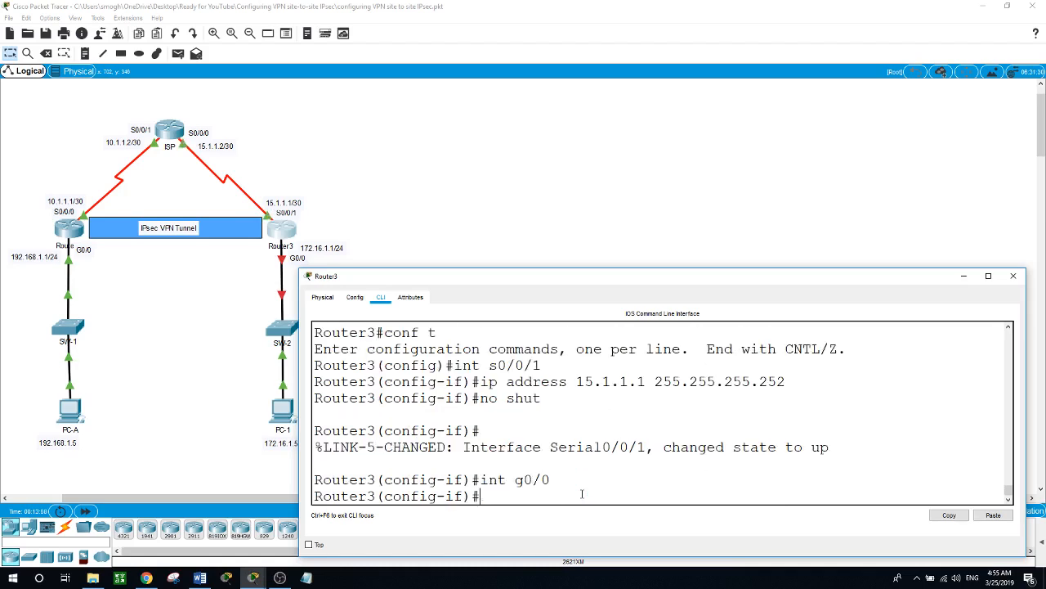
{"action": "type", "text": "ip add"}
{"action": "key", "text": "Tab"}
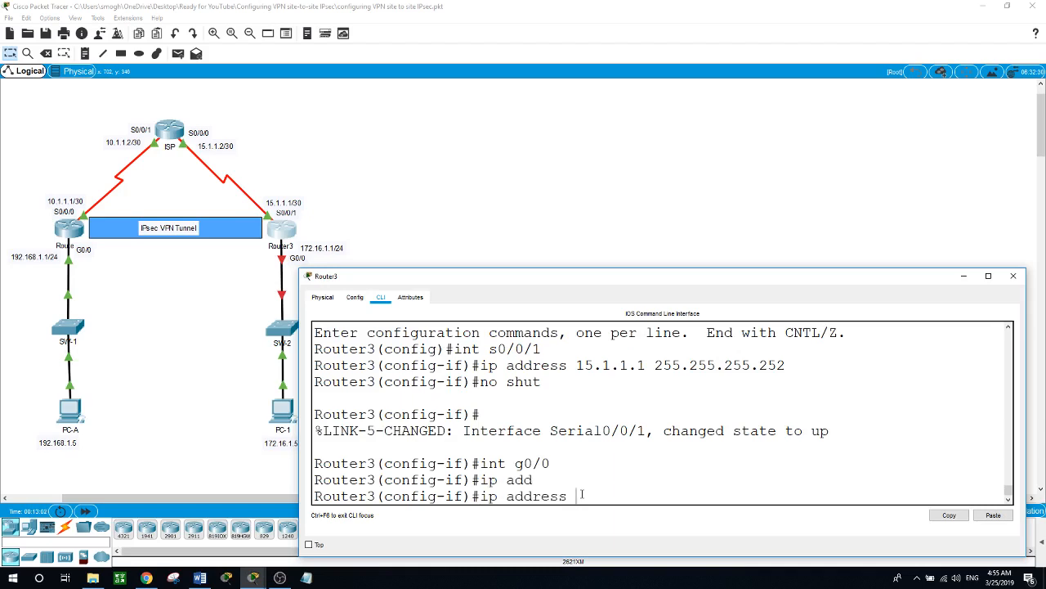
{"action": "type", "text": "172.16"}
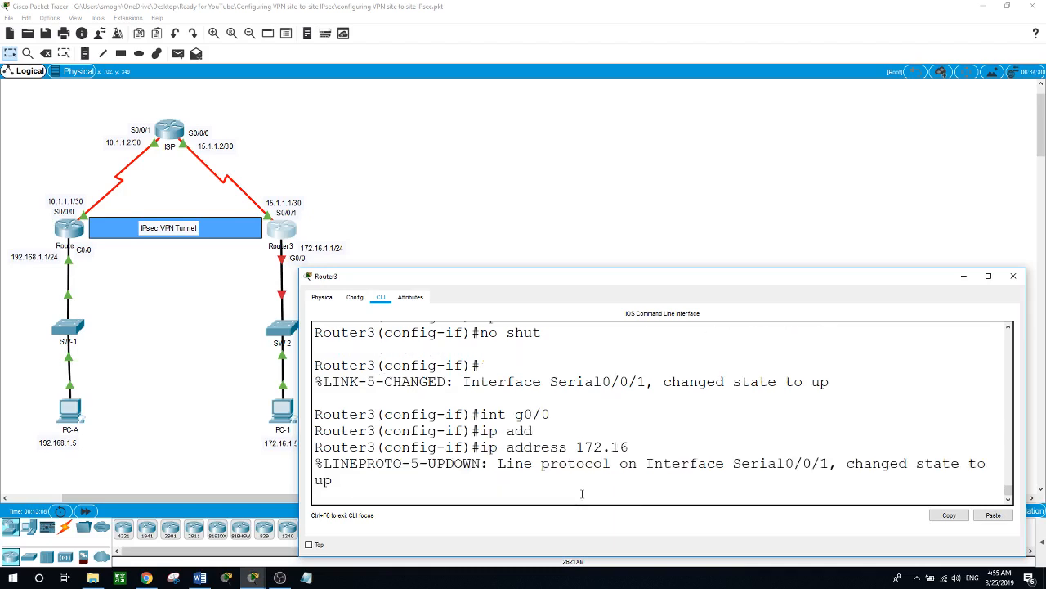
{"action": "type", "text": ".1.1 255.255.255.0"}
{"action": "key", "text": "Return"}
{"action": "type", "text": "no shut"}
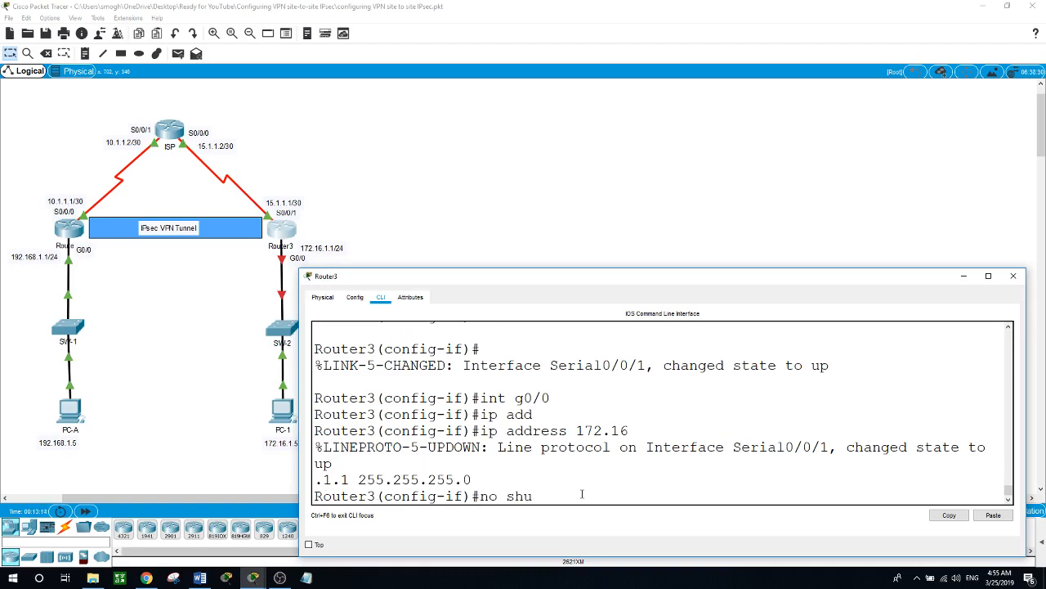
{"action": "key", "text": "Return"}
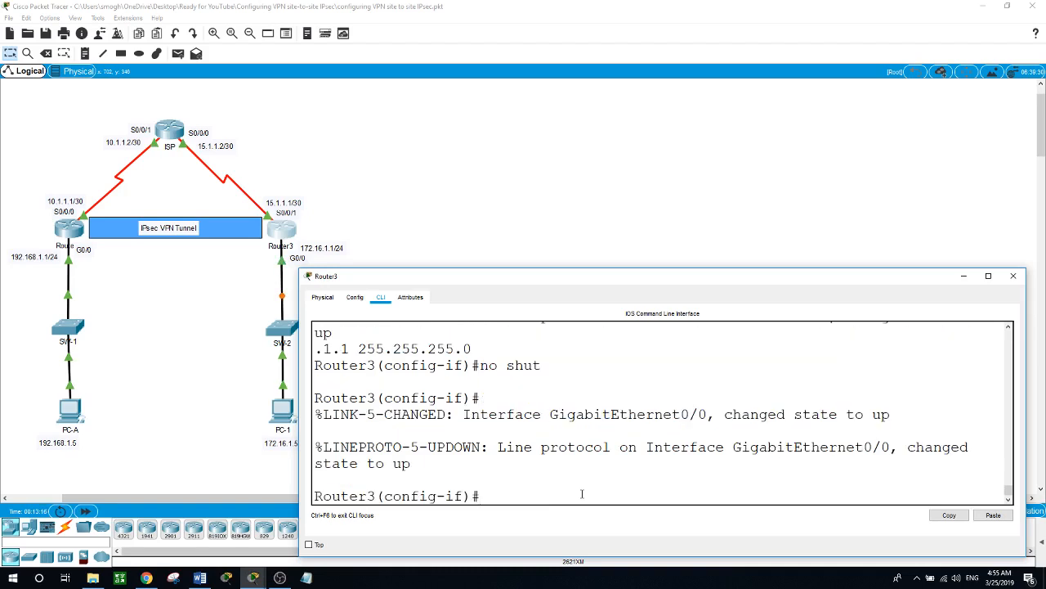
- Ping 172.16.1.5 from PC-A's command prompt, which fails, then open Router1's CLI
{"action": "left_click", "coordinate": [246, 433]}
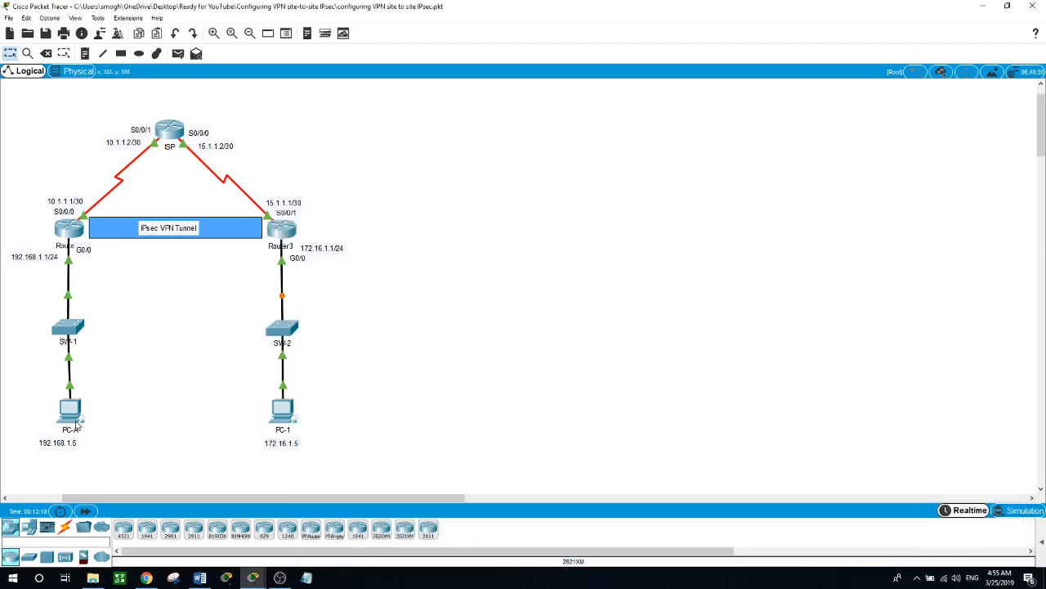
{"action": "left_click", "coordinate": [71, 417]}
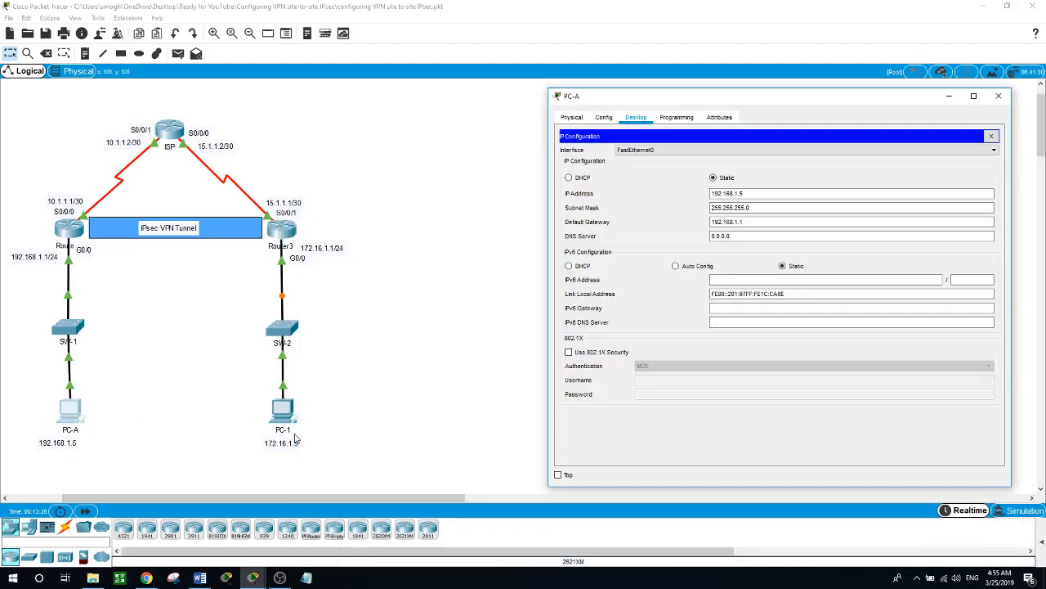
{"action": "left_click", "coordinate": [991, 135]}
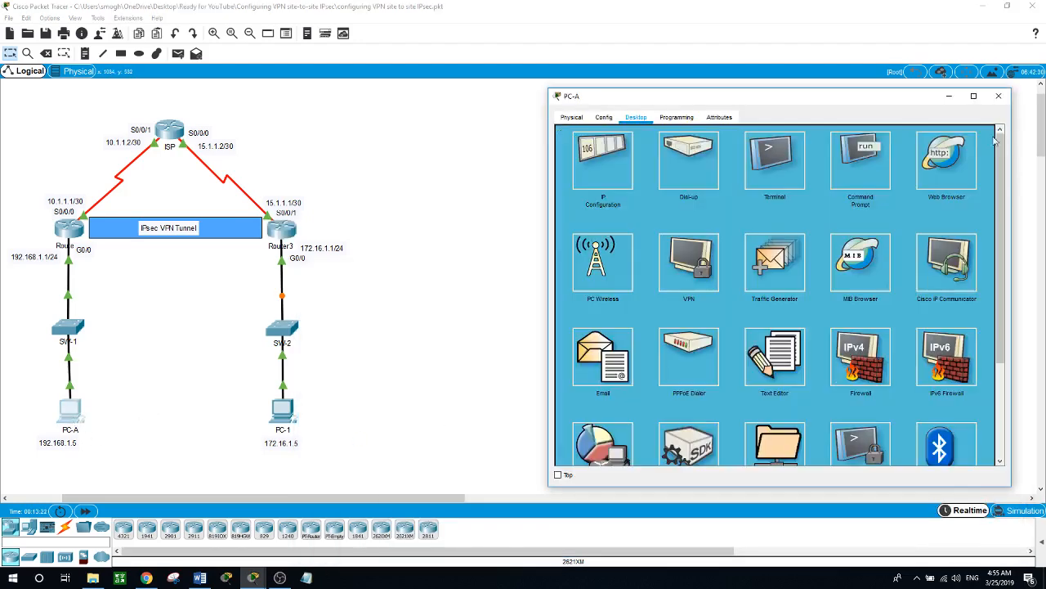
{"action": "left_click", "coordinate": [876, 158]}
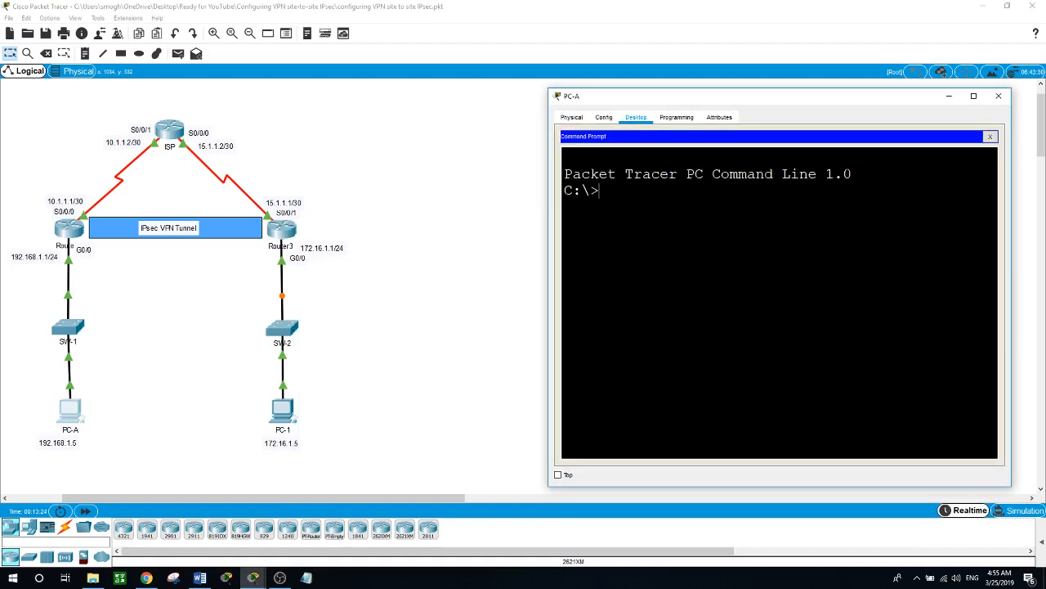
{"action": "type", "text": "ping 172.16.1.5"}
{"action": "key", "text": "Return"}
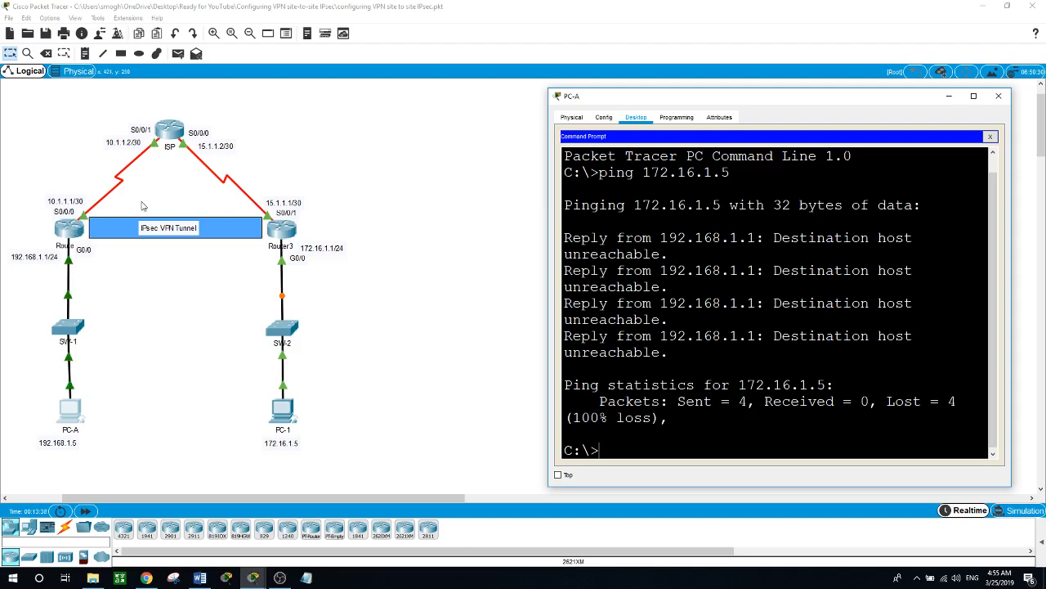
{"action": "left_click", "coordinate": [70, 230]}
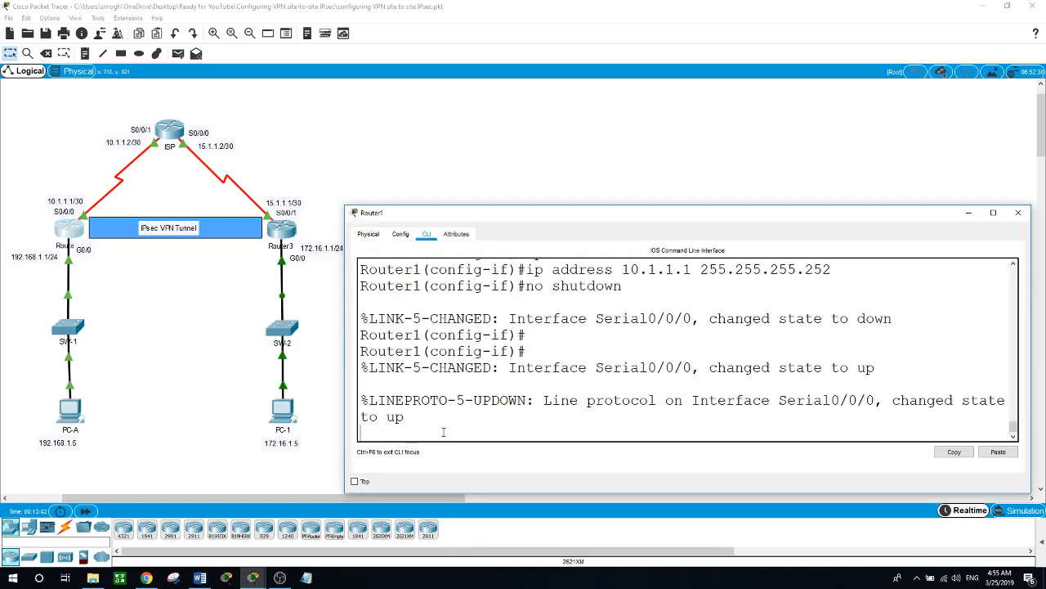
- Add Router1's default route: ip route 0.0.0.0 0.0.0.0 10.1.1.2
{"action": "key", "text": "Return"}
{"action": "type", "text": "exit"}
{"action": "key", "text": "Return"}
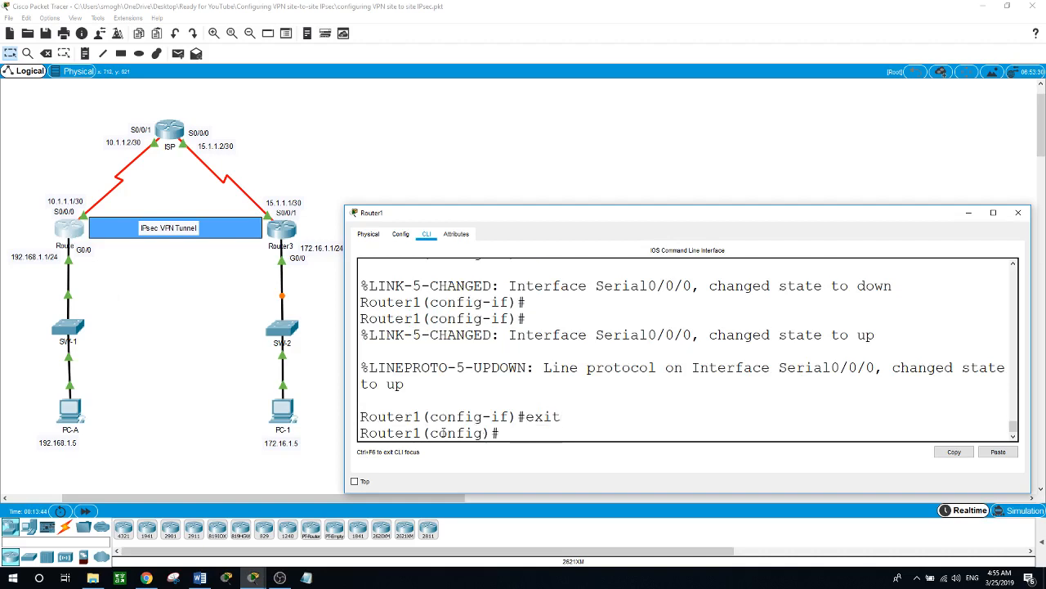
{"action": "type", "text": "ip route 0.0.0.0 "}
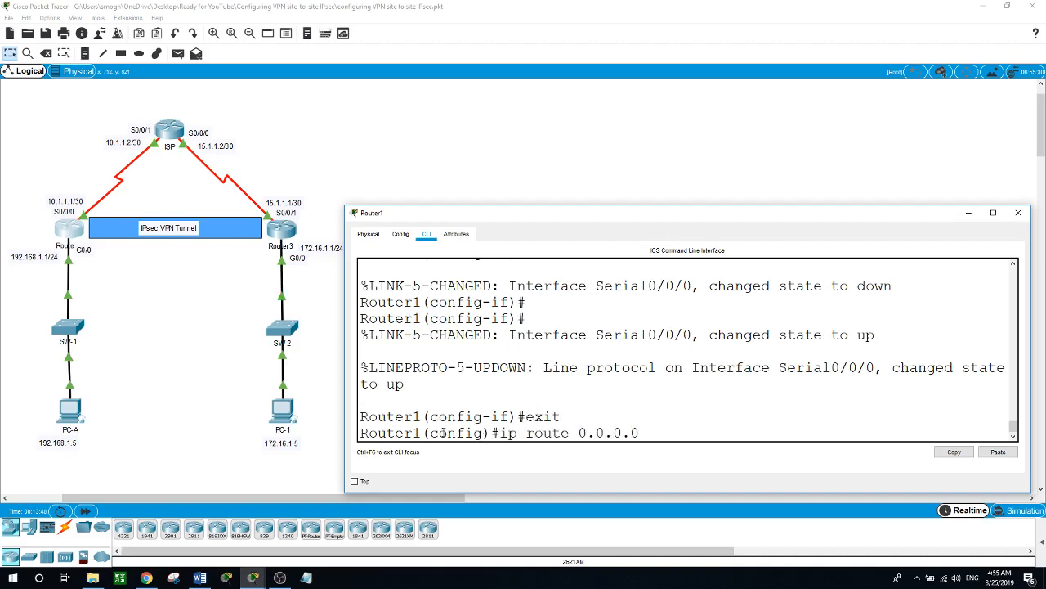
{"action": "type", "text": "0.0.0.0"}
{"action": "type", "text": "10.1.1.2"}
{"action": "key", "text": "Return"}
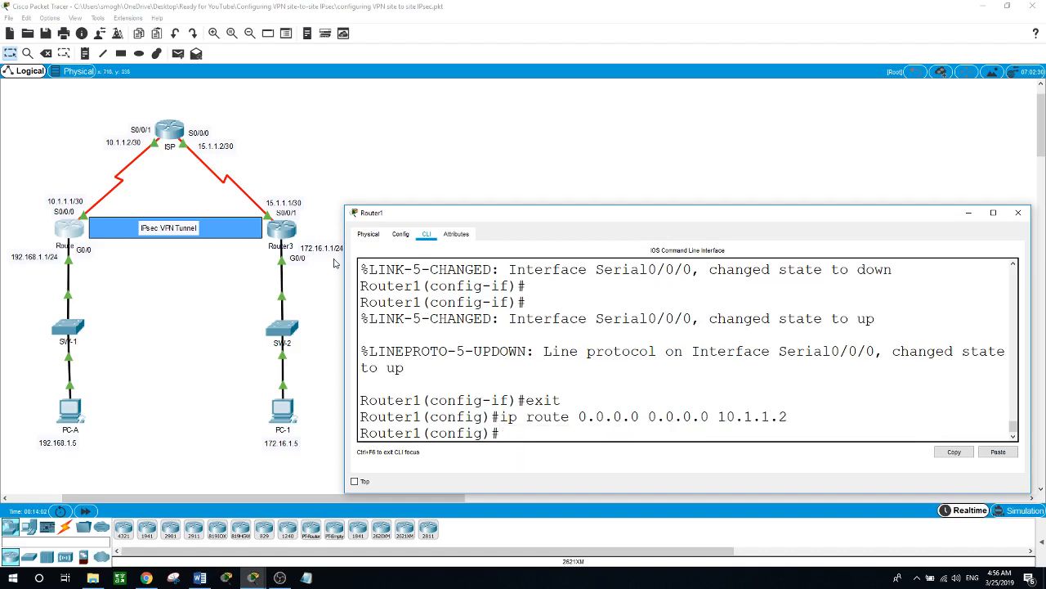
{"action": "left_click", "coordinate": [276, 232]}
- Add Router3's default route 0.0.0.0 0.0.0.0 via 15.1.1.2, then open the ISP router's CLI
{"action": "type", "text": "er3(config-if)#e"}
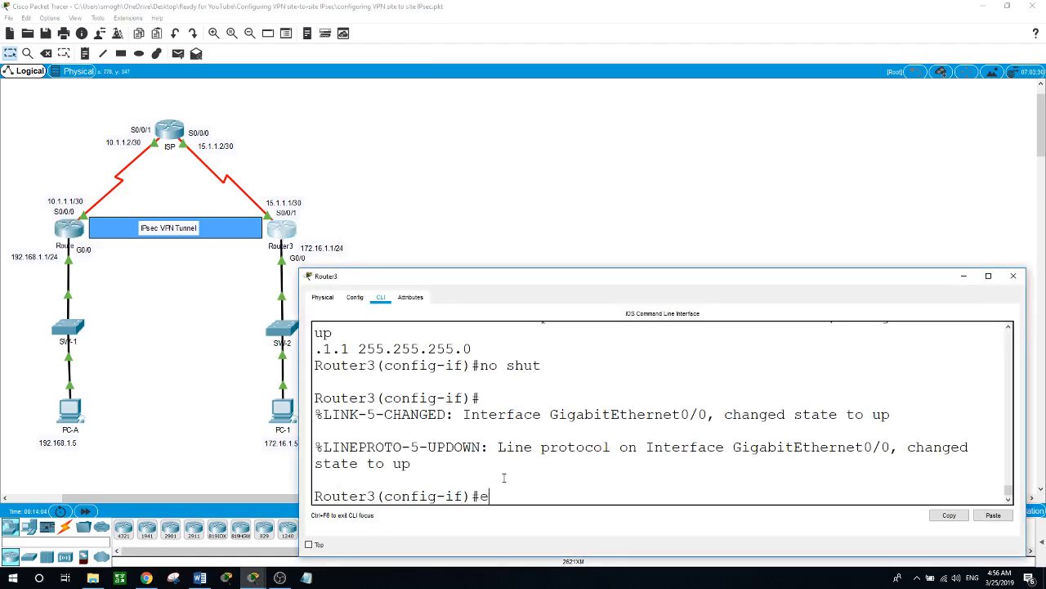
{"action": "type", "text": "xit"}
{"action": "key", "text": "Return"}
{"action": "type", "text": "ip route"}
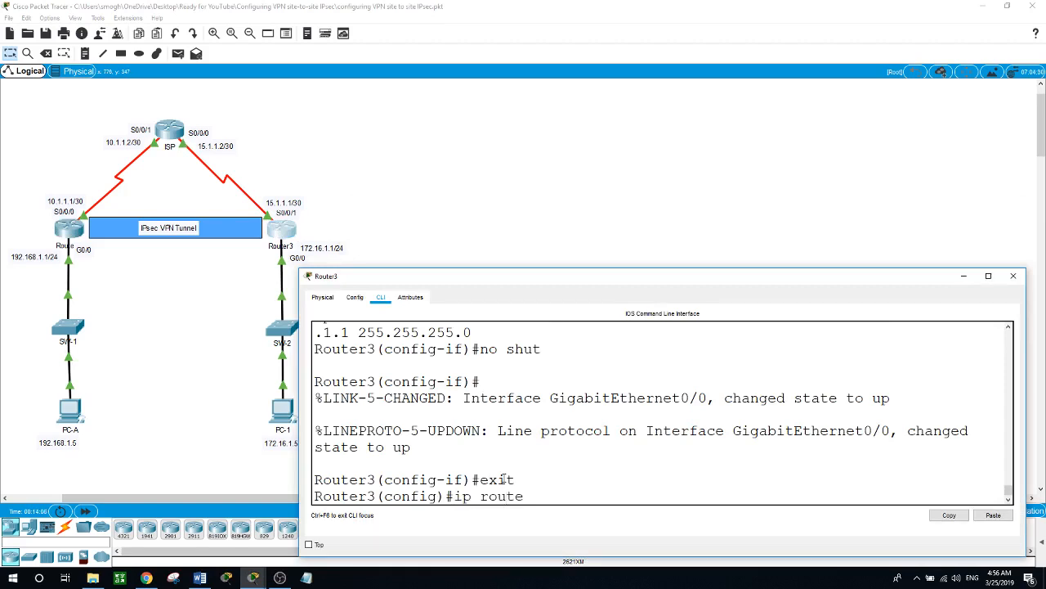
{"action": "type", "text": " 0.0.0.0 0.0.0.0 1"}
{"action": "type", "text": "5.1.1.2"}
{"action": "key", "text": "Return"}
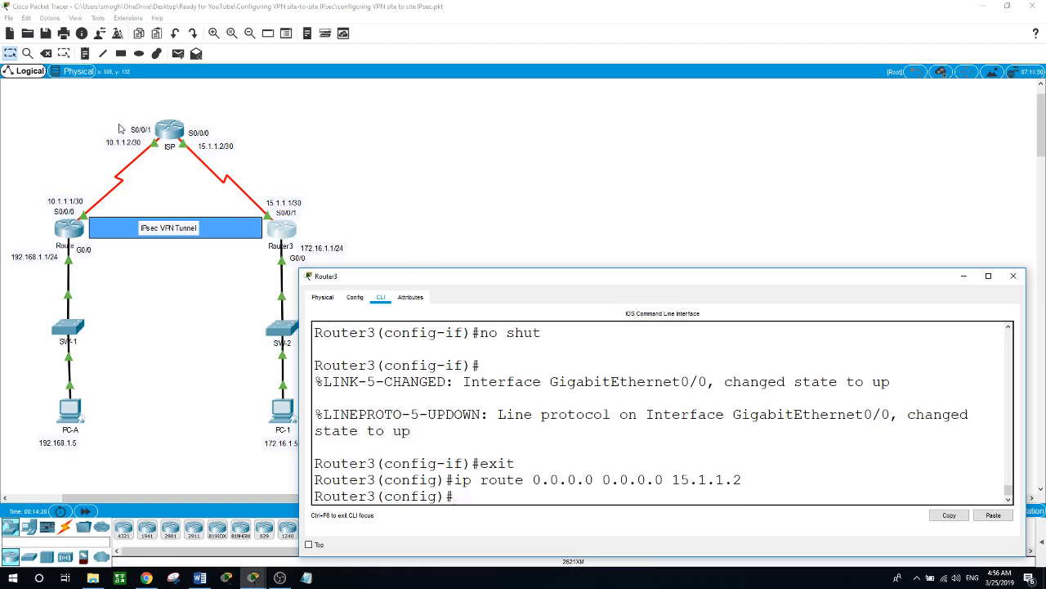
{"action": "left_click", "coordinate": [172, 138]}
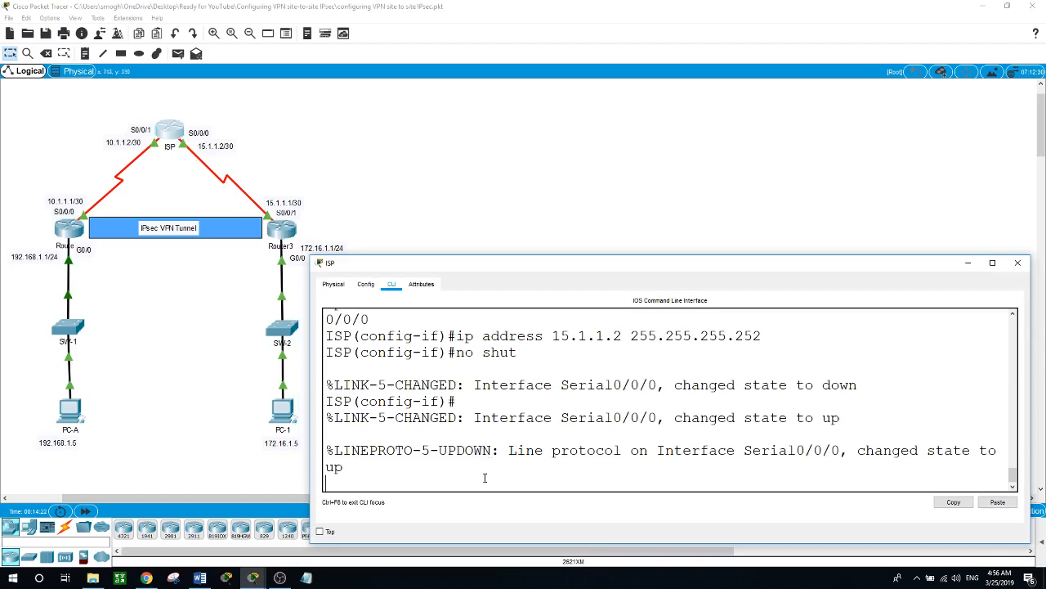
- Leave interface mode and add the ISP static route to 192.168.1.0/24 via 10.1.1.1
{"action": "key", "text": "Return"}
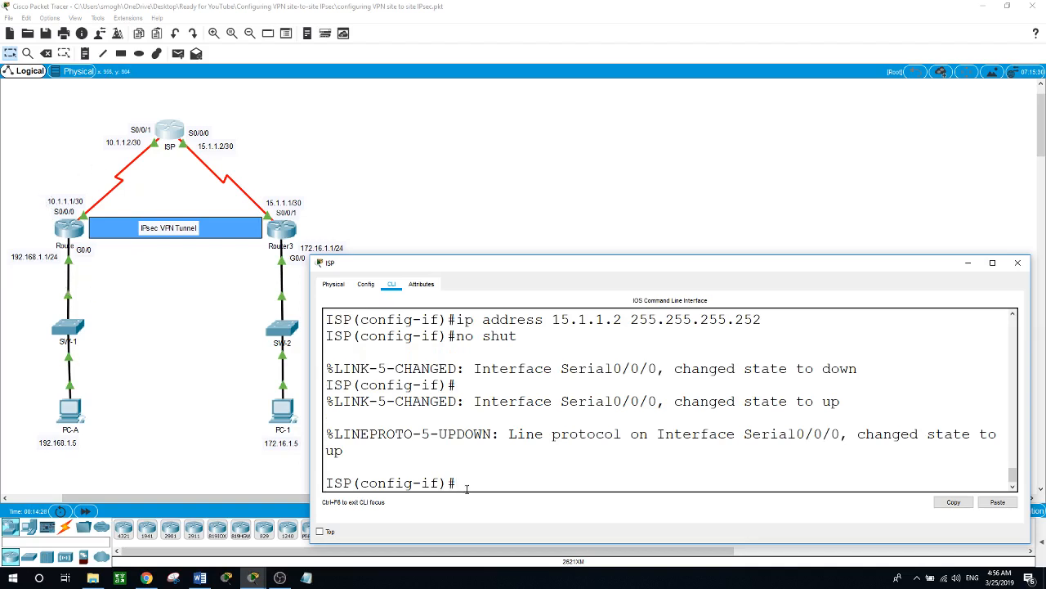
{"action": "type", "text": "exit"}
{"action": "key", "text": "Return"}
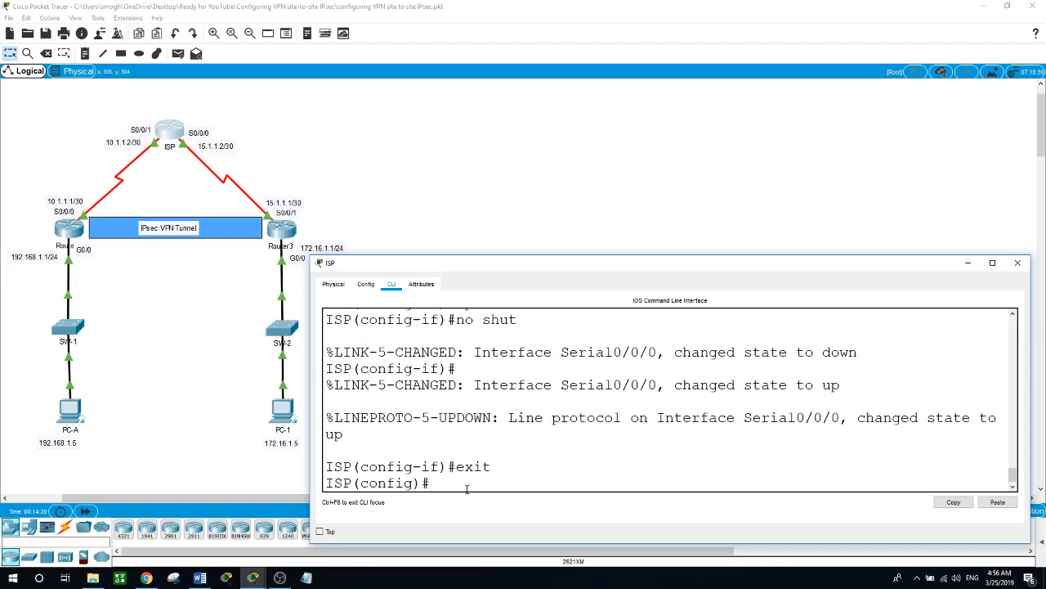
{"action": "type", "text": "ip route 192.168.1."}
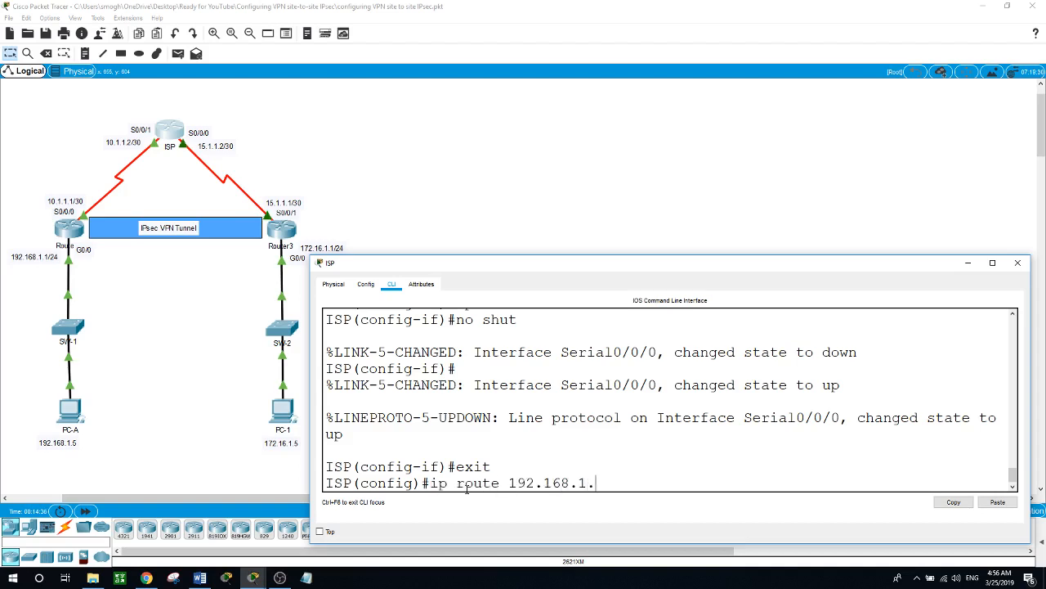
{"action": "type", "text": "0 255.255.255.0"}
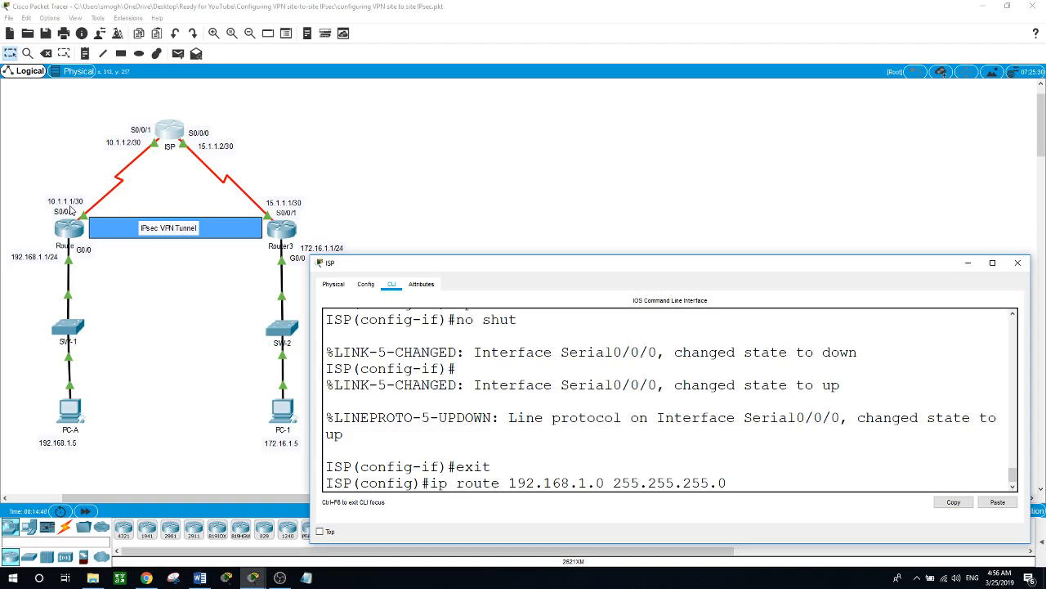
{"action": "type", "text": "10.1.1.1"}
{"action": "key", "text": "Return"}
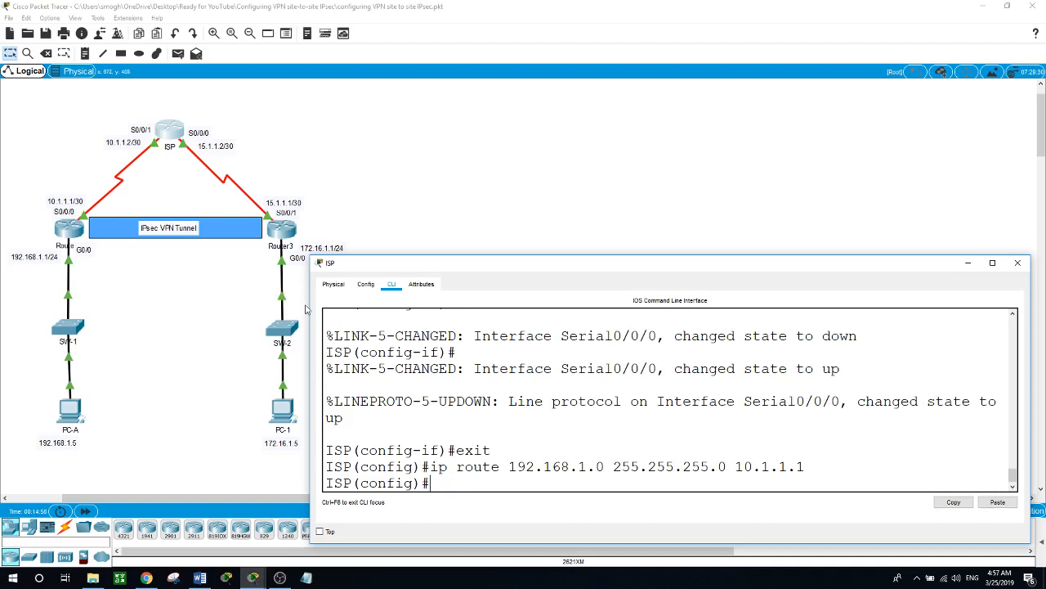
- Add the route to 172.16.1.0/24 via 15.1.1.1 and return to privileged mode
{"action": "type", "text": "ip route 172.16.1.0 255.255.255.0"}
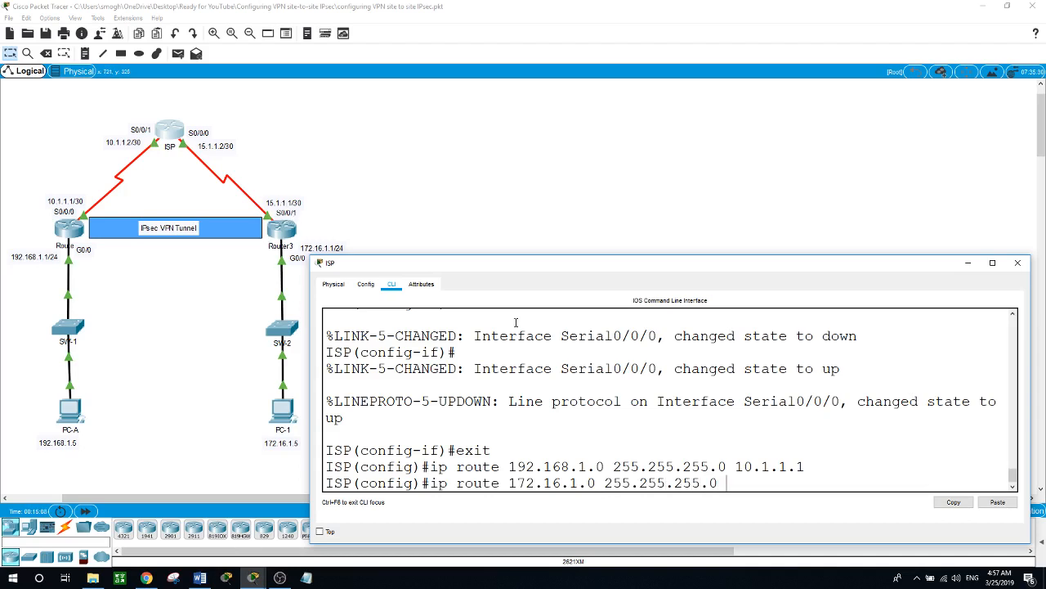
{"action": "type", "text": " 15.1.1.1"}
{"action": "key", "text": "Return"}
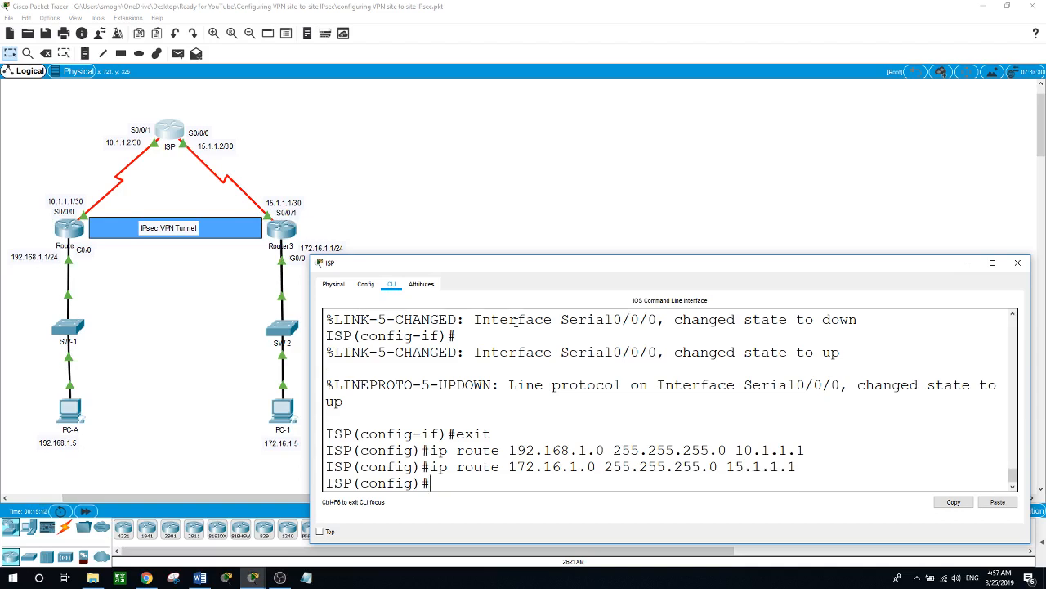
{"action": "type", "text": "exit"}
{"action": "key", "text": "Return"}
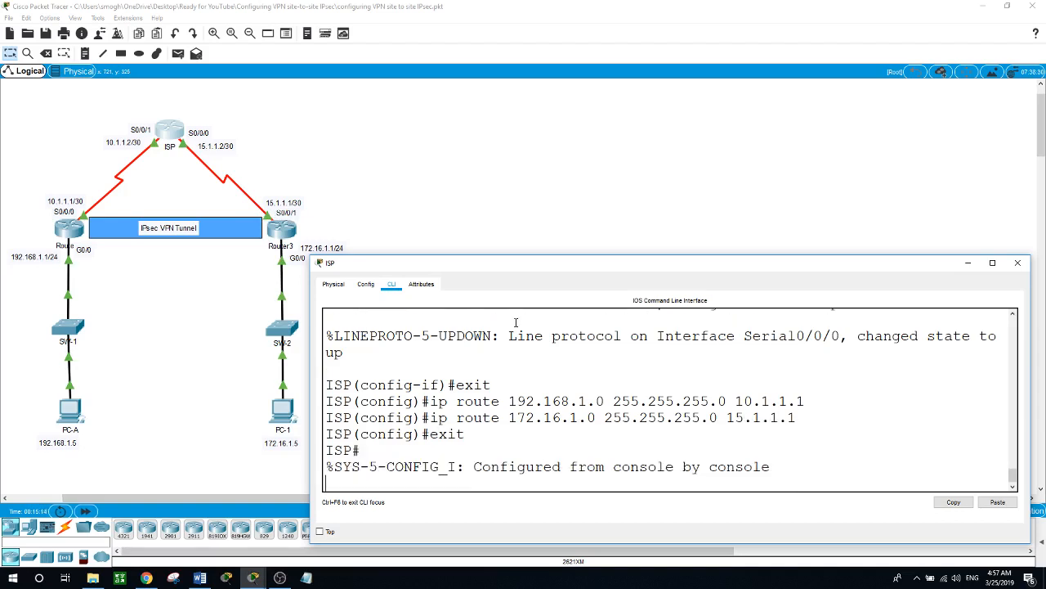
{"action": "key", "text": "Return"}
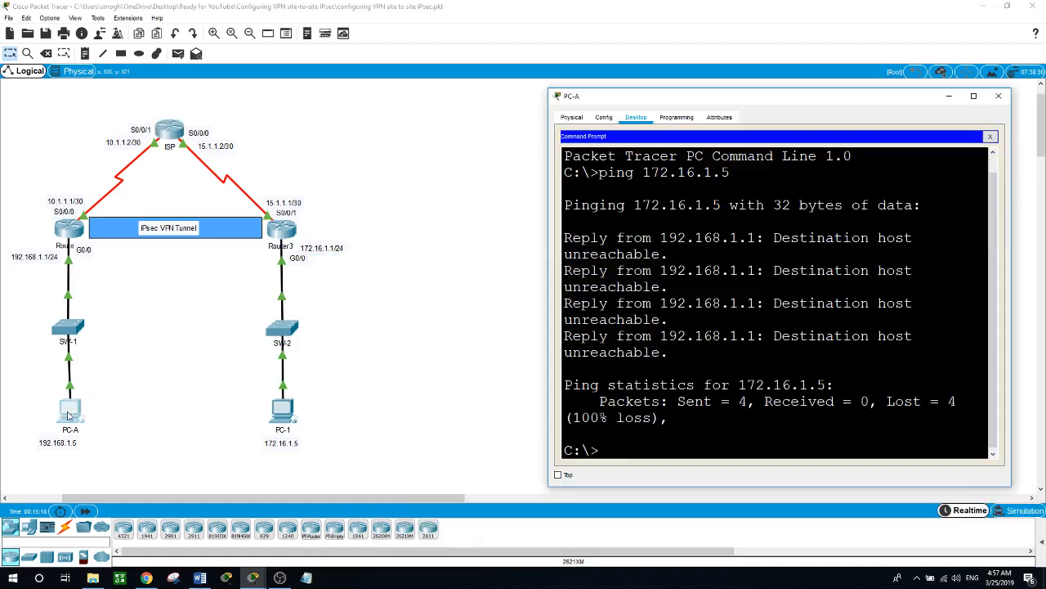
- Rerun the ping from PC-A to 172.16.1.5
{"action": "left_click", "coordinate": [68, 414]}
{"action": "key", "text": "Up"}
{"action": "key", "text": "Return"}
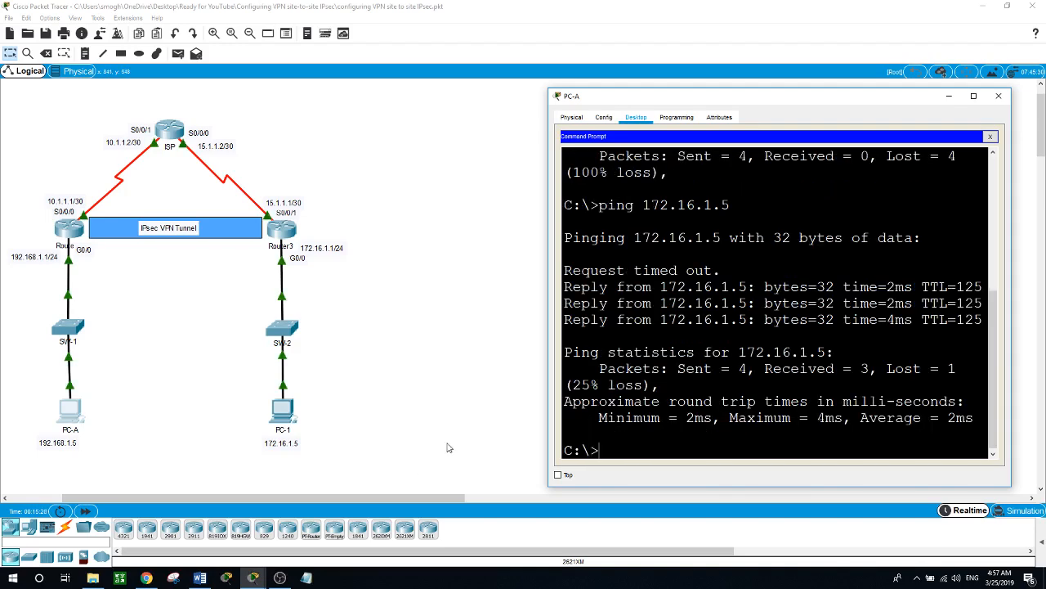
- From PC-1's Command Prompt, ping 192.168.1.5, then close the PC-1 window
{"action": "left_click", "coordinate": [284, 413]}
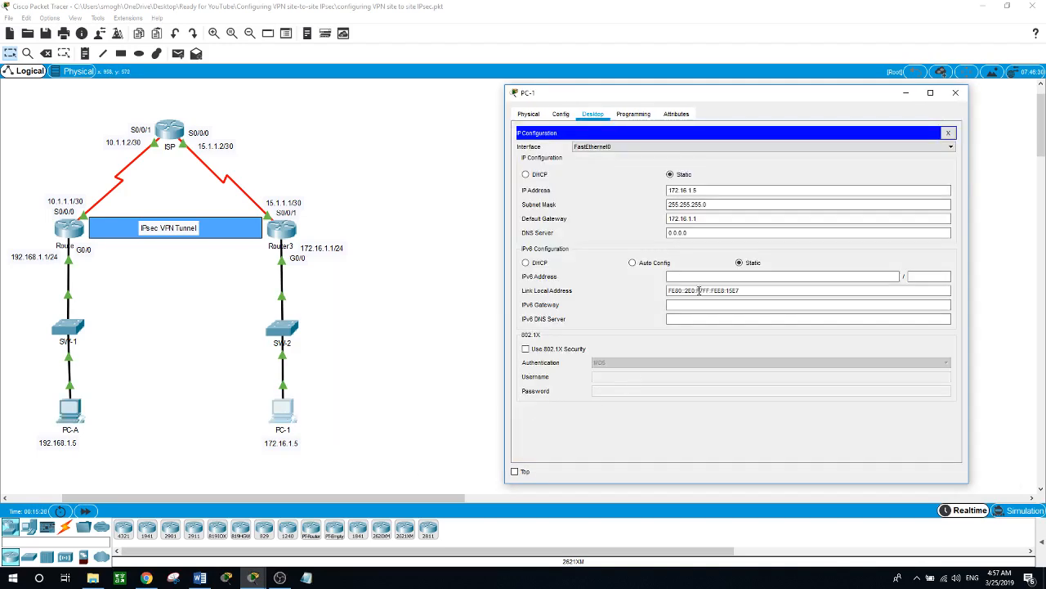
{"action": "left_click", "coordinate": [948, 134]}
{"action": "left_click", "coordinate": [845, 163]}
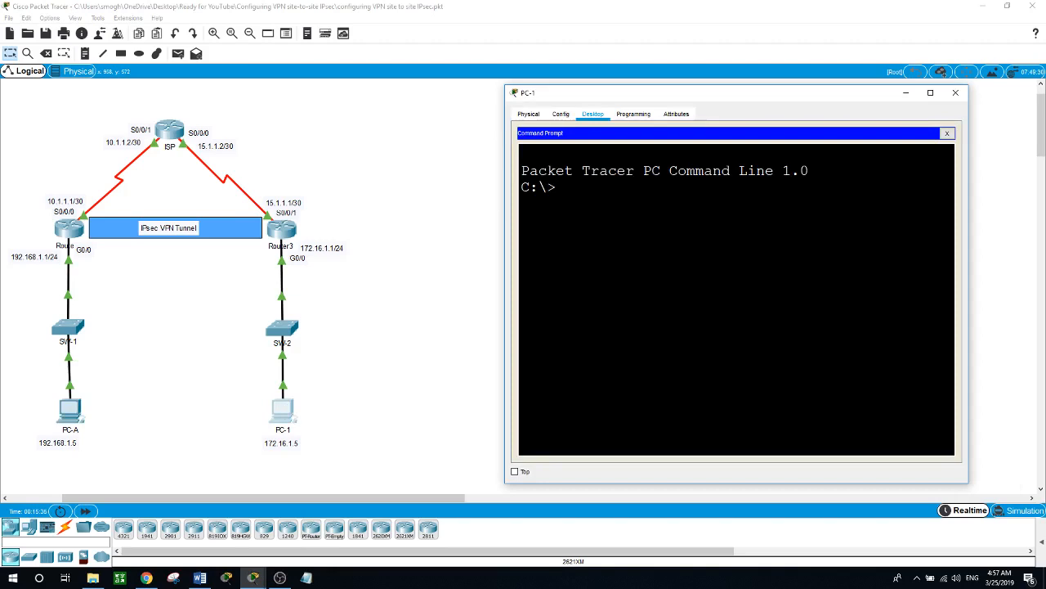
{"action": "type", "text": "ping 192.168.1.5"}
{"action": "key", "text": "Return"}
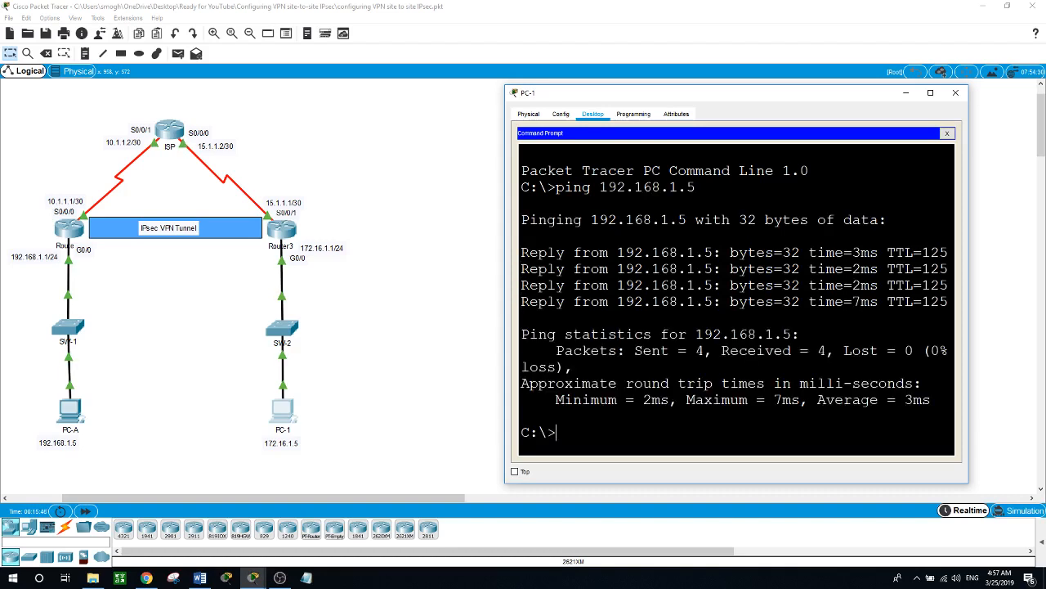
{"action": "left_click", "coordinate": [356, 300]}
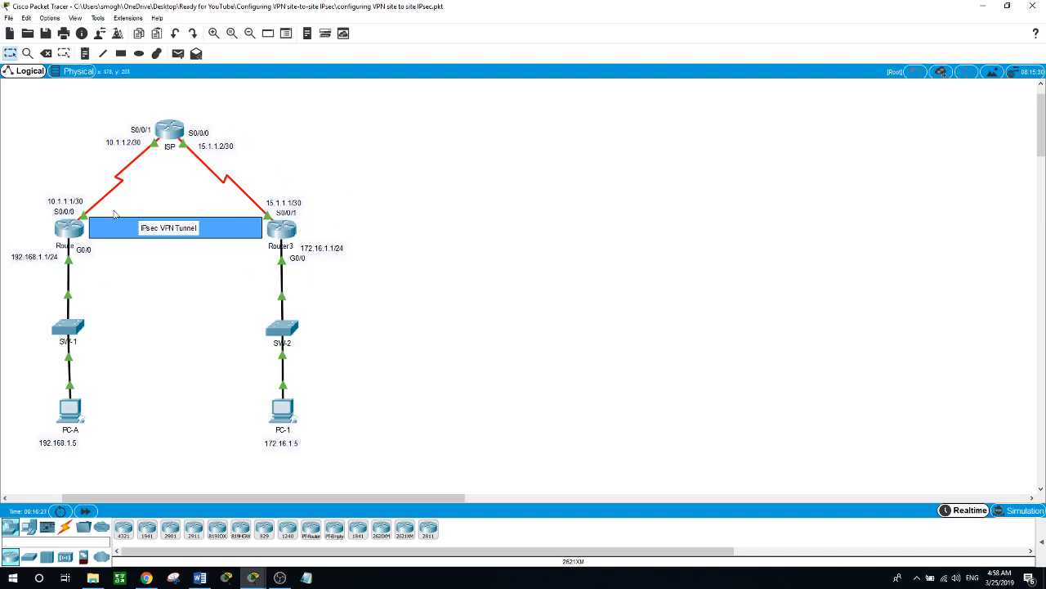
- On Router1, enter access-list 100 permit ip 192.168.1.0 0.0.0.255 172.16.1.0 0.0.0.255
{"action": "left_click", "coordinate": [72, 234]}
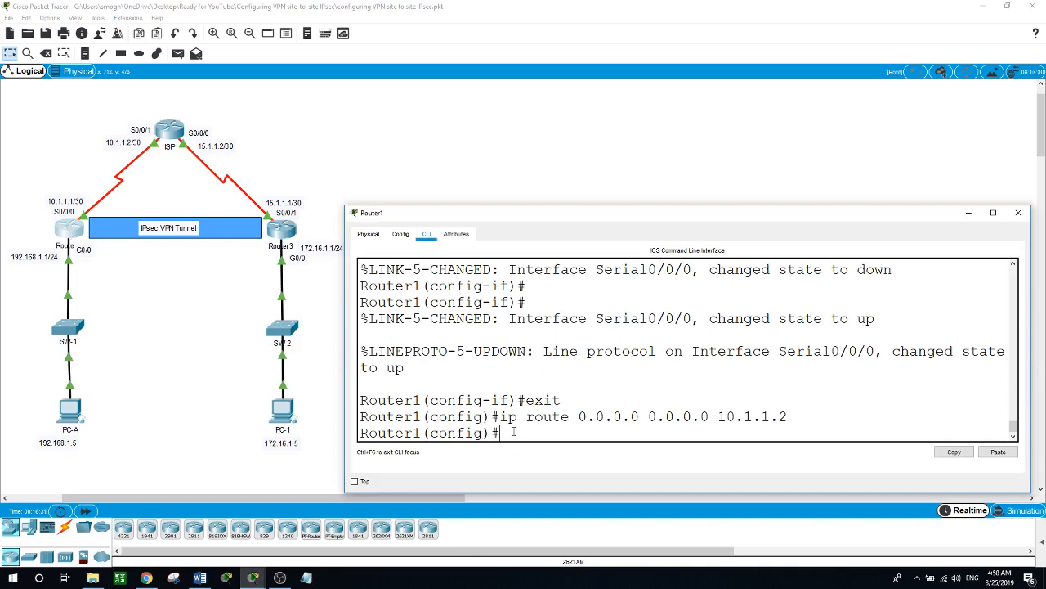
{"action": "type", "text": "acc"}
{"action": "key", "text": "Tab"}
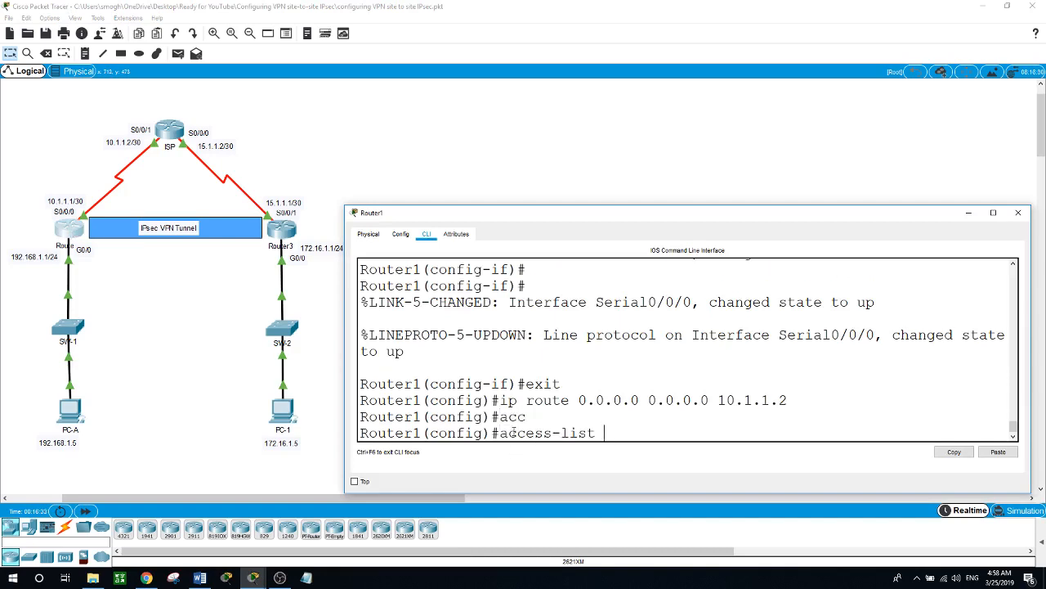
{"action": "type", "text": "100 ?"}
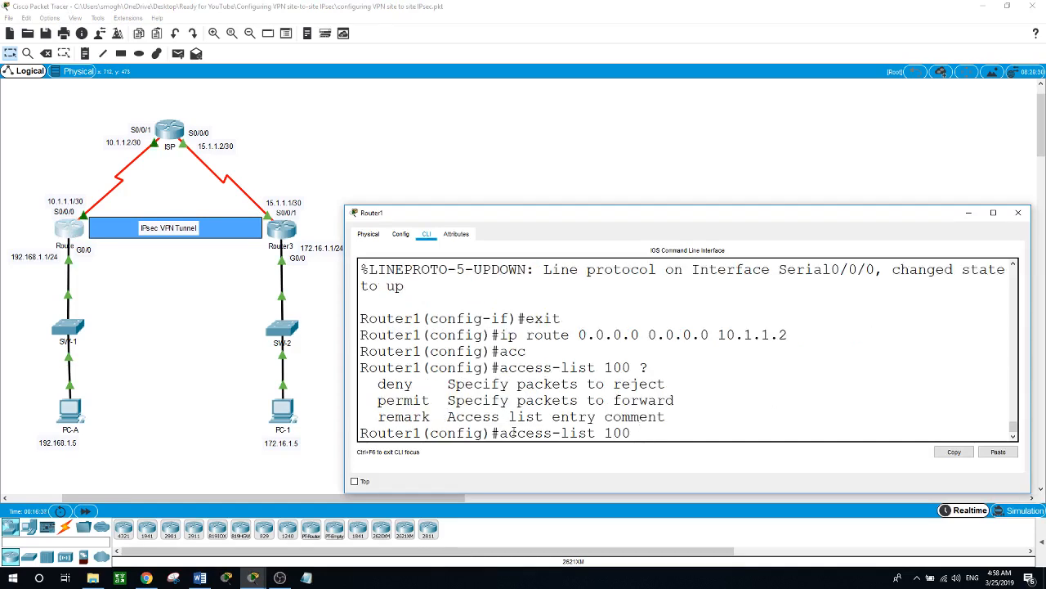
{"action": "type", "text": "perm"}
{"action": "key", "text": "Tab"}
{"action": "key", "text": "BackSpace"}
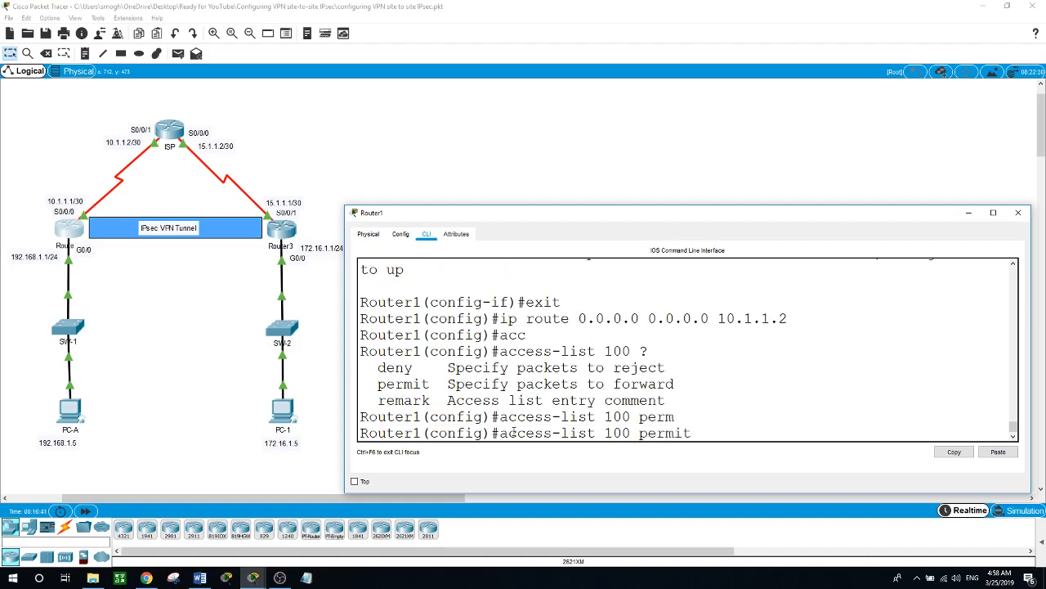
{"action": "type", "text": "?"}
{"action": "type", "text": "i"}
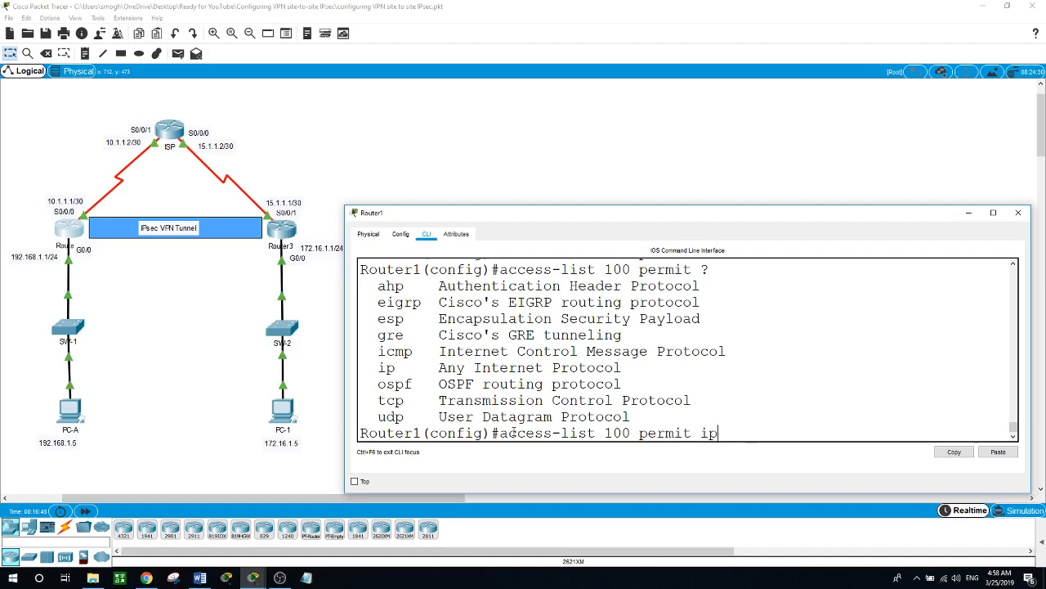
{"action": "type", "text": "p "}
{"action": "type", "text": "?"}
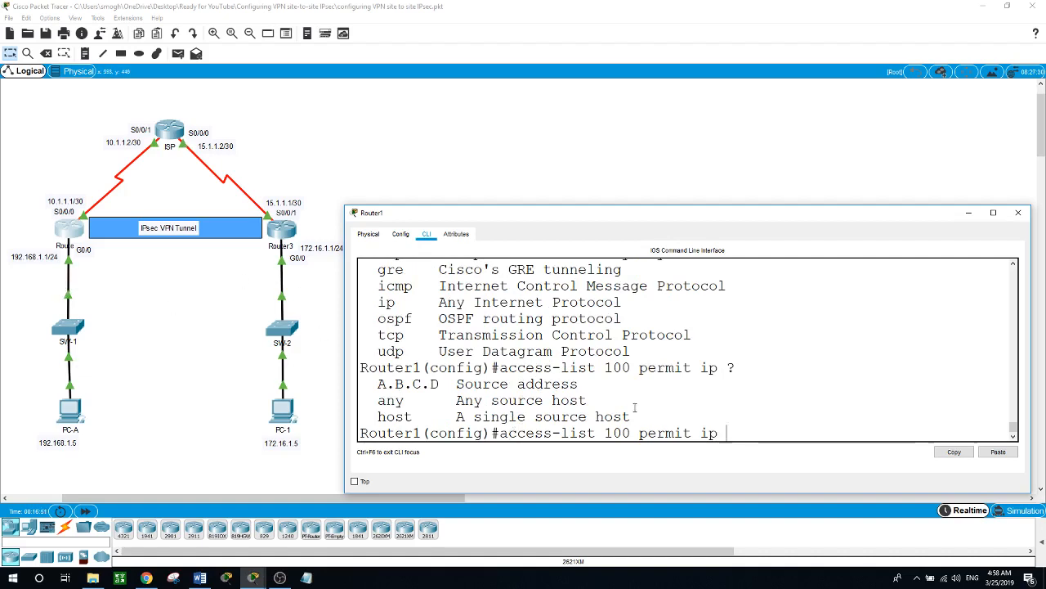
{"action": "type", "text": "192.168.1.0"}
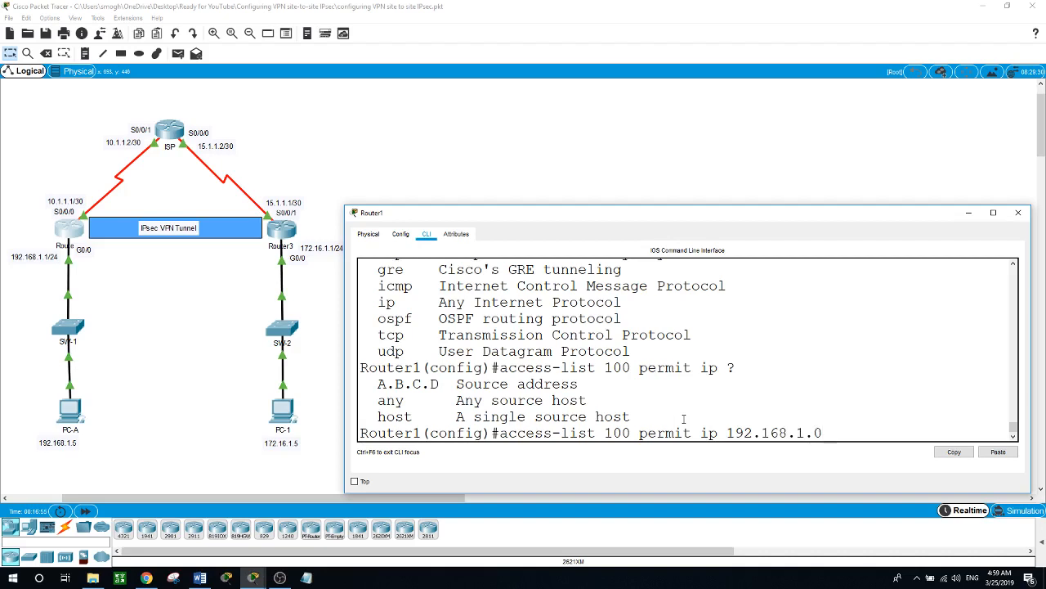
{"action": "type", "text": " ?"}
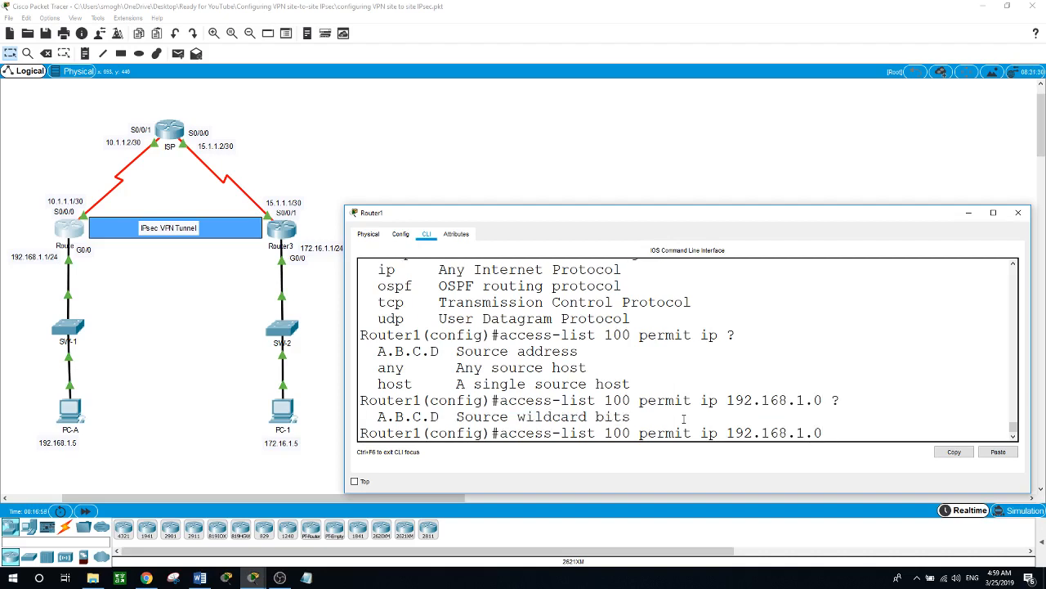
{"action": "type", "text": "0.0.0.255"}
{"action": "type", "text": " 172"}
{"action": "type", "text": "6.1.0 0"}
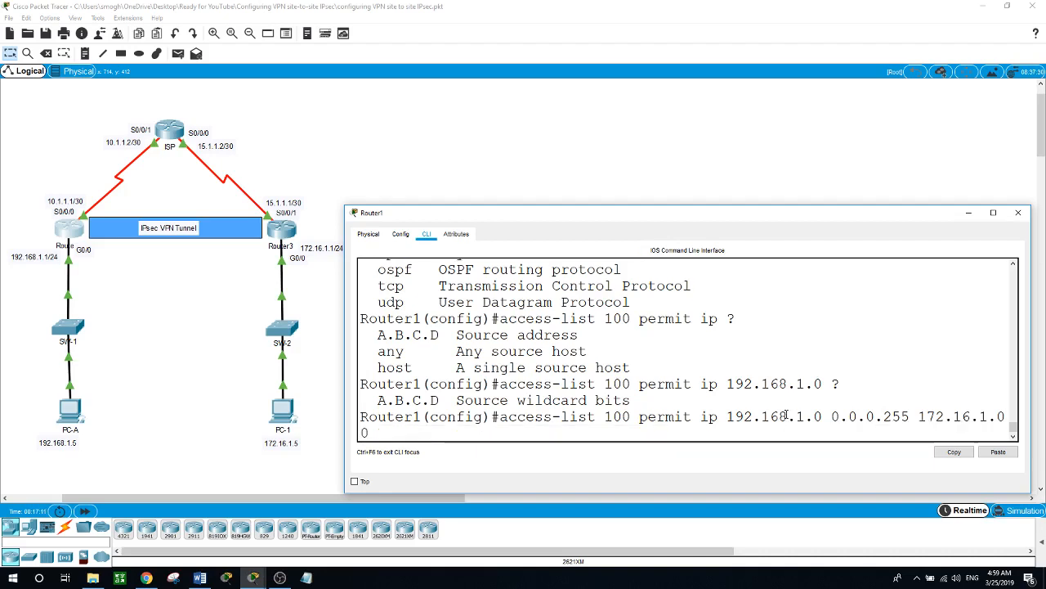
{"action": "type", "text": ".0.0.255"}
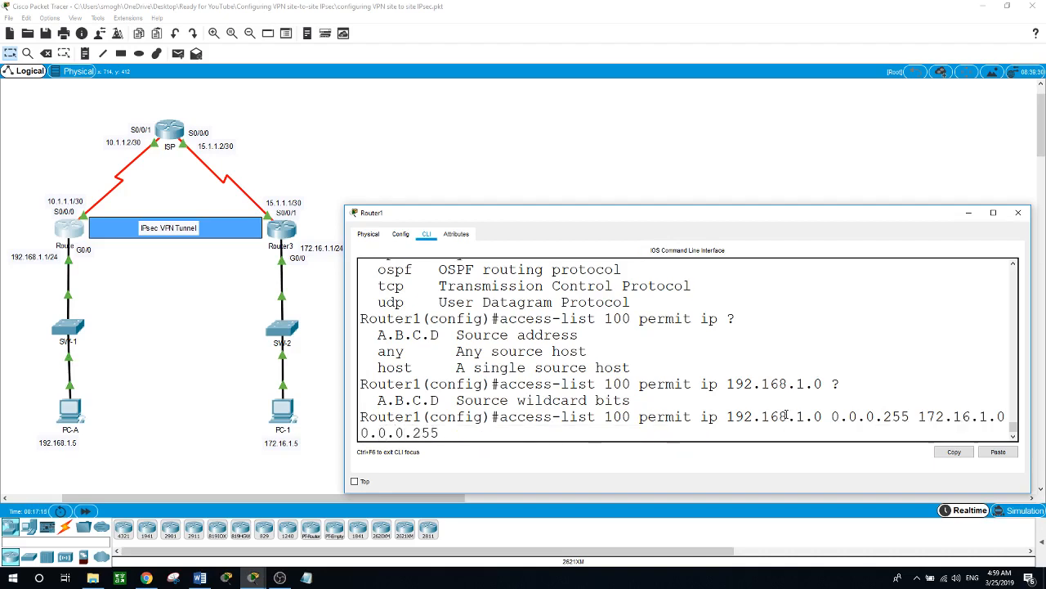
{"action": "key", "text": "Return"}
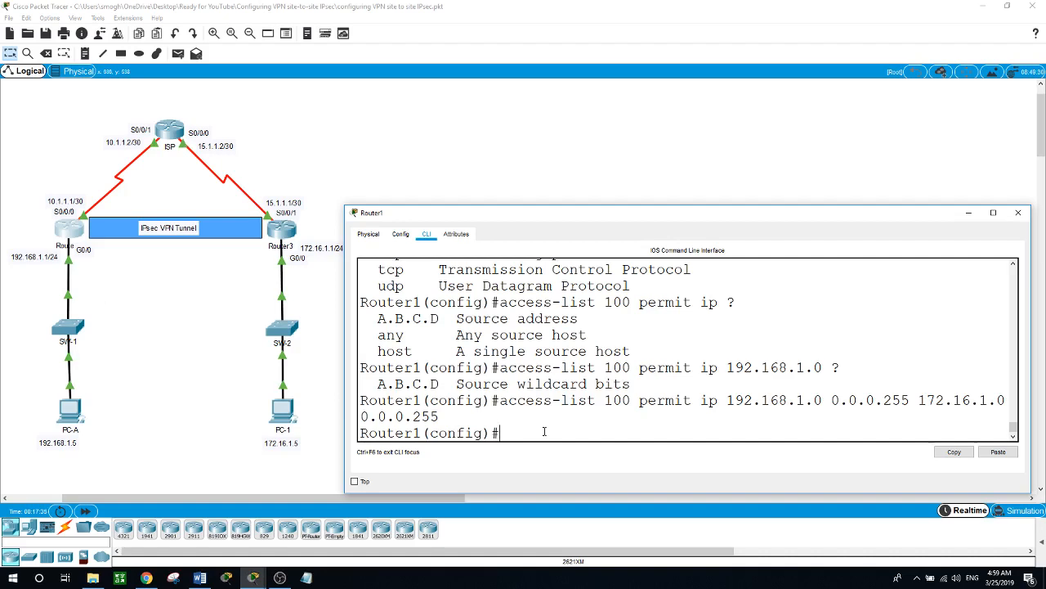
- Create ISAKMP policy 10 on Router1 and list its available settings
{"action": "type", "text": "cryp"}
{"action": "key", "text": "Tab"}
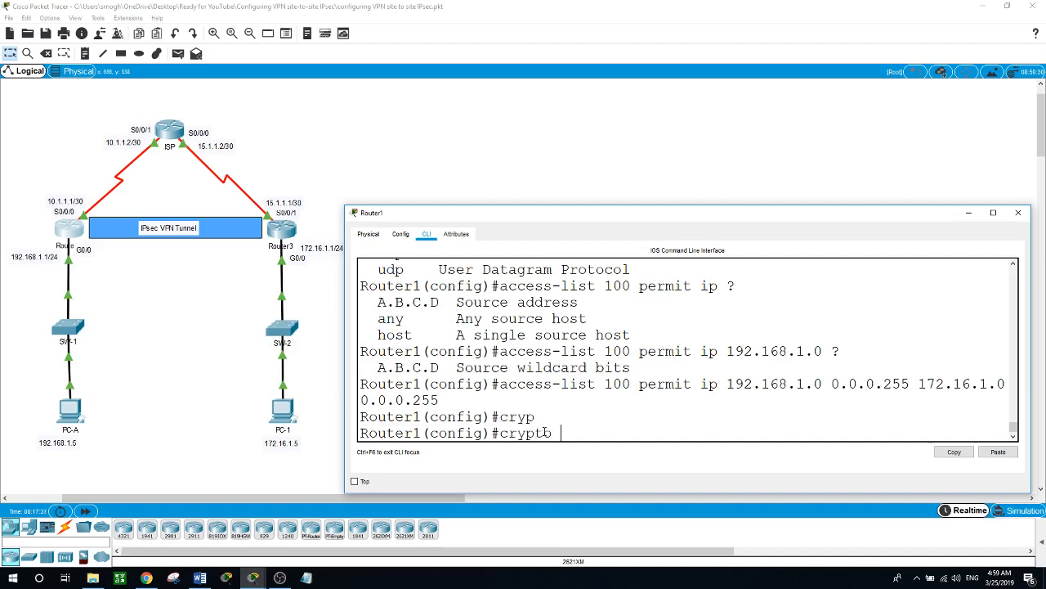
{"action": "type", "text": "?"}
{"action": "type", "text": "is"}
{"action": "key", "text": "Tab"}
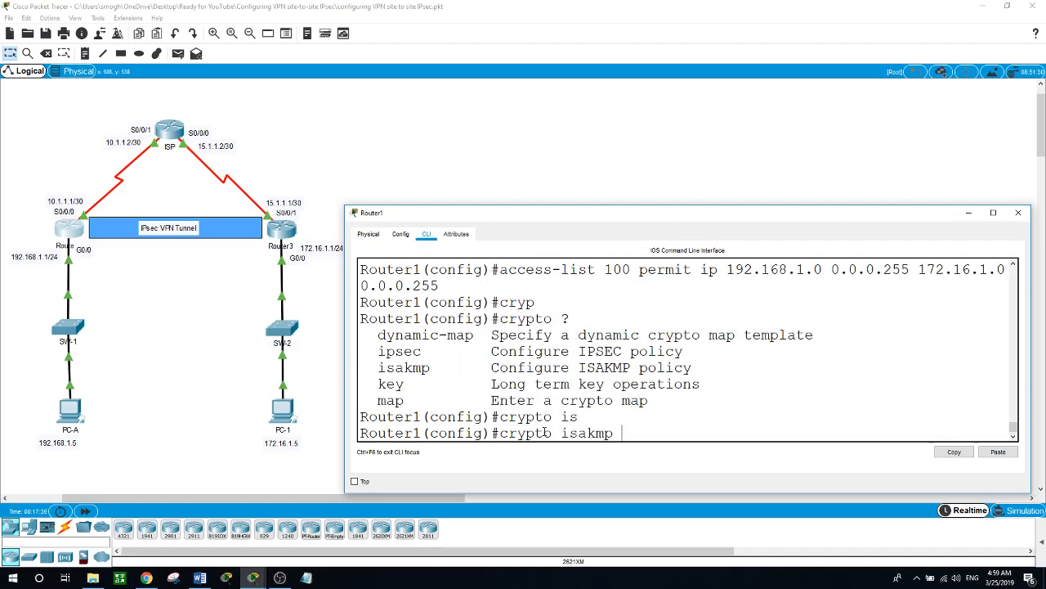
{"action": "type", "text": "?"}
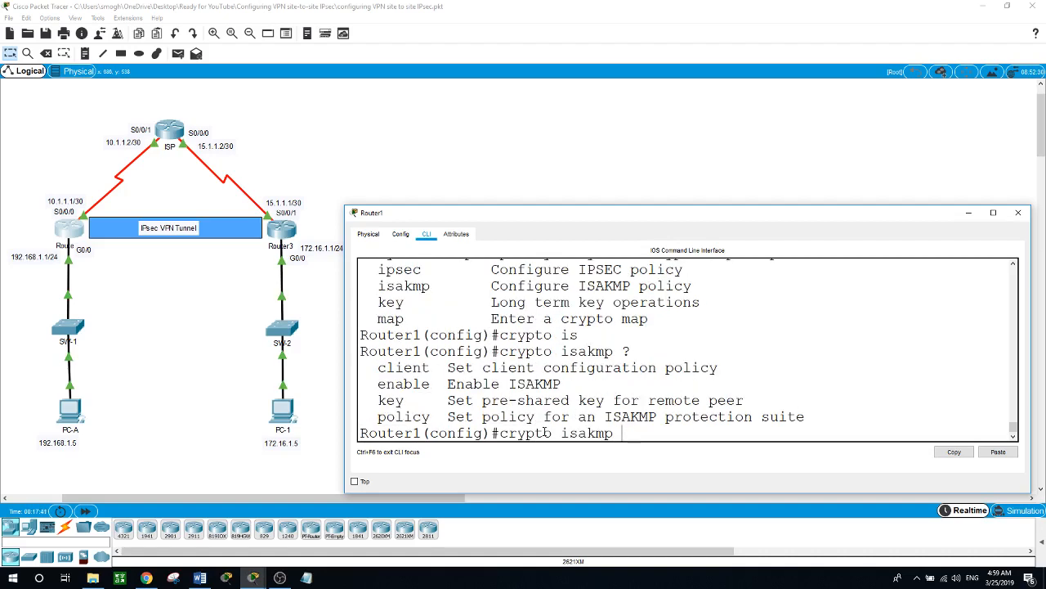
{"action": "type", "text": "pol"}
{"action": "key", "text": "Tab"}
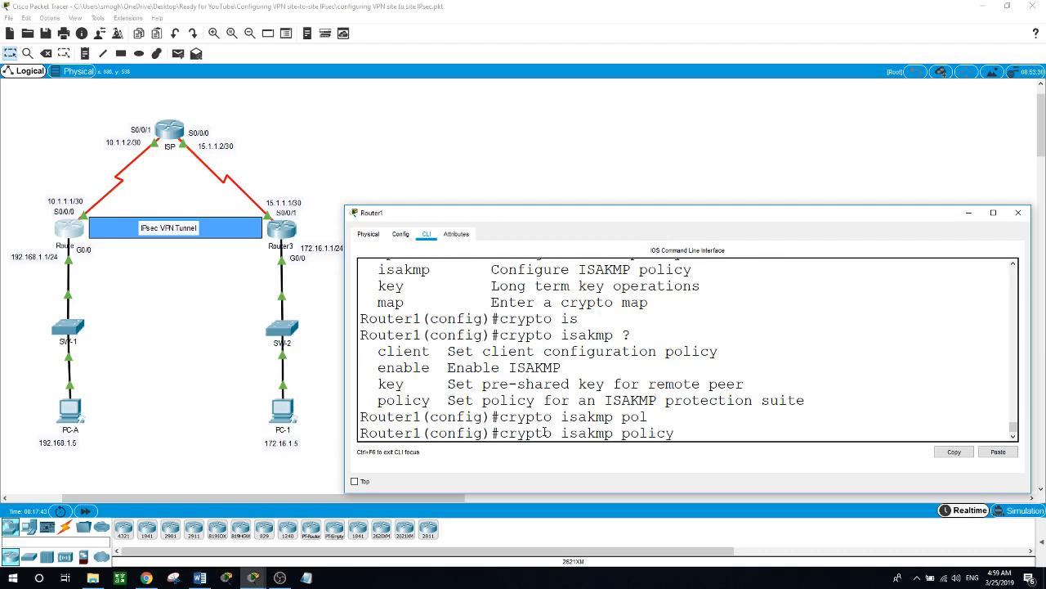
{"action": "type", "text": "?"}
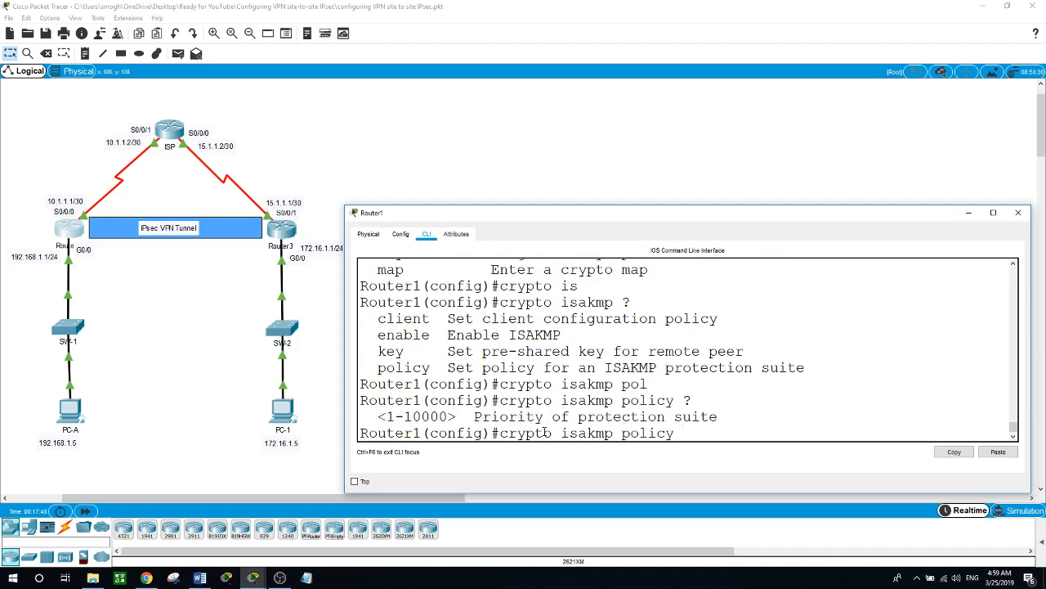
{"action": "type", "text": "10"}
{"action": "key", "text": "Return"}
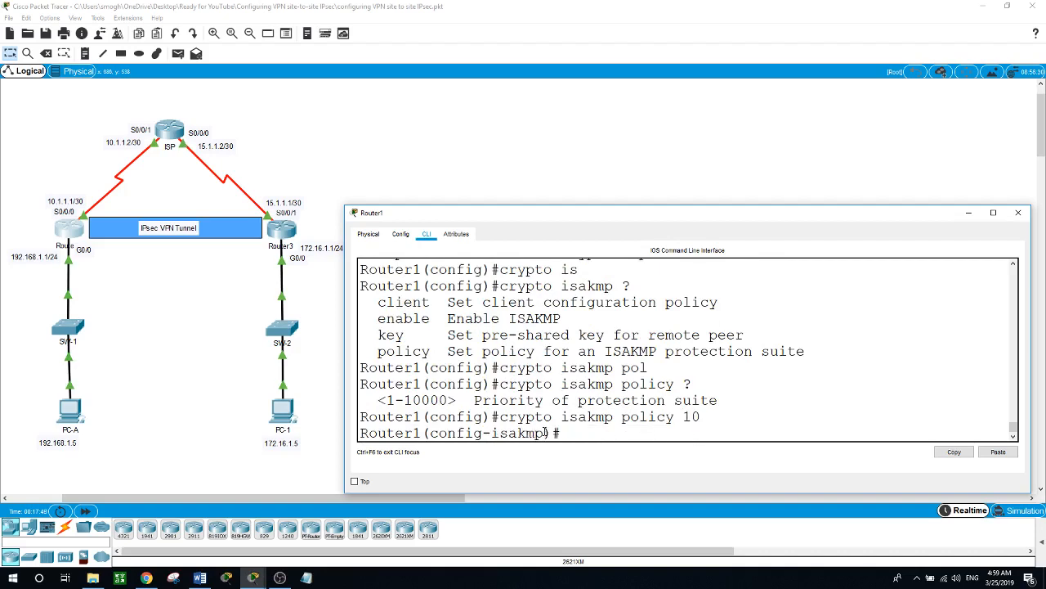
{"action": "type", "text": "?"}
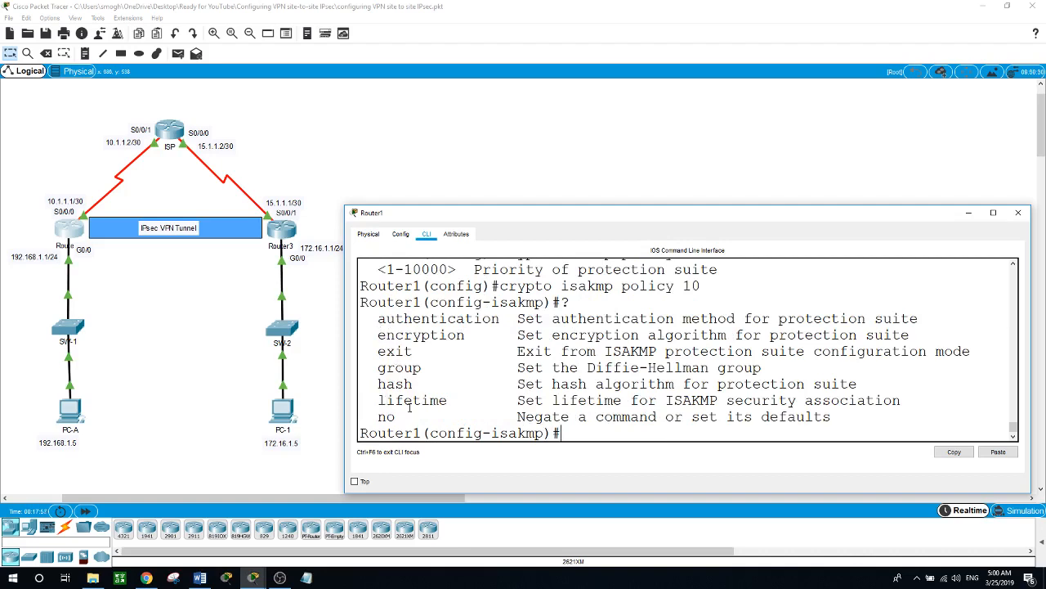
- Set the policy to pre-share authentication, AES-256 encryption and SHA hashing
{"action": "type", "text": "auth"}
{"action": "key", "text": "Tab"}
{"action": "type", "text": "?pr"}
{"action": "key", "text": "Tab"}
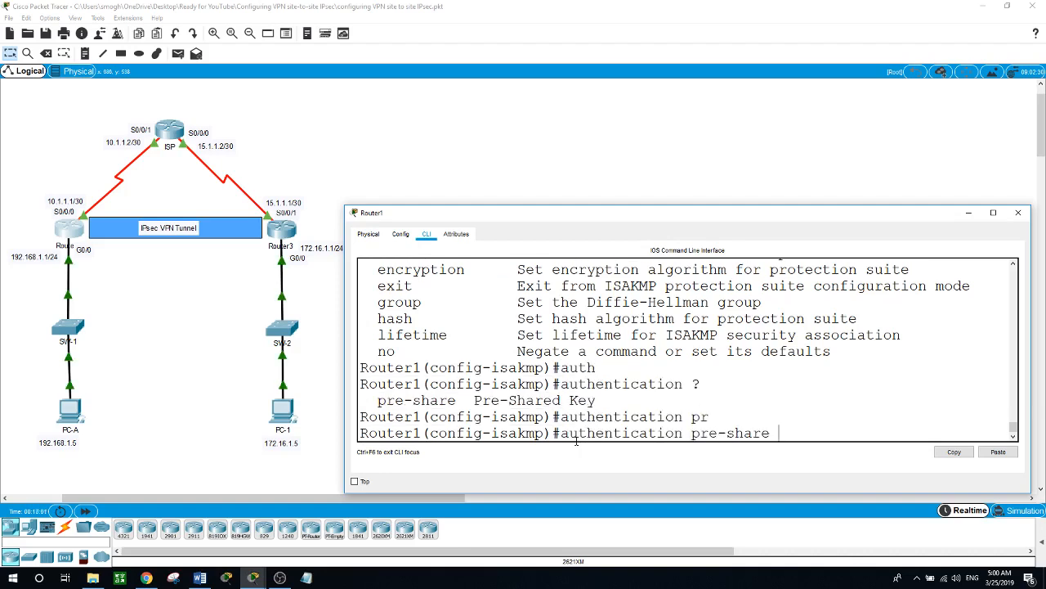
{"action": "key", "text": "Return"}
{"action": "type", "text": "en"}
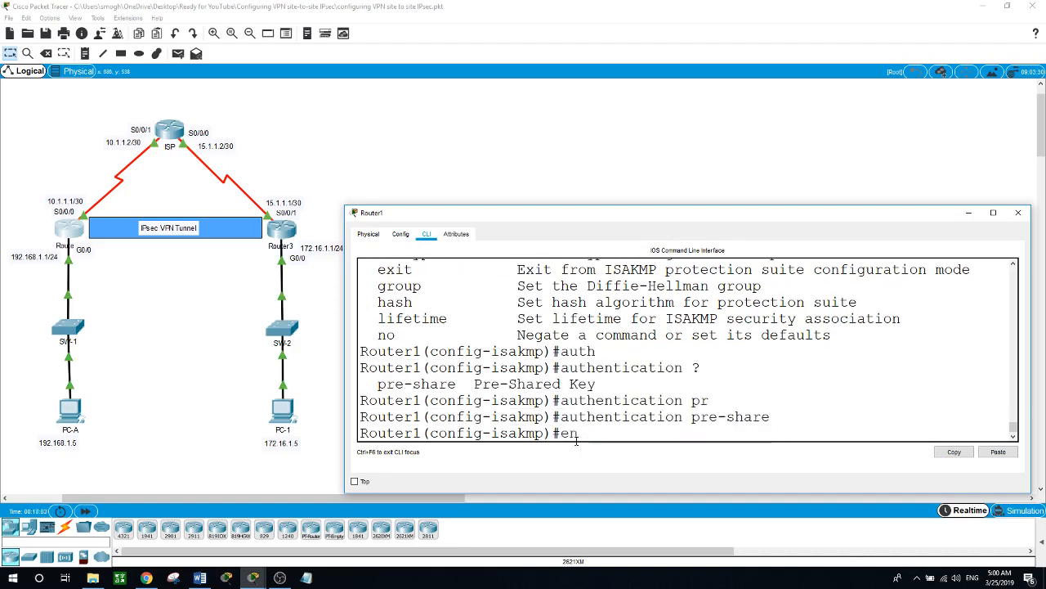
{"action": "type", "text": "c"}
{"action": "key", "text": "Tab"}
{"action": "type", "text": "?aes ?"}
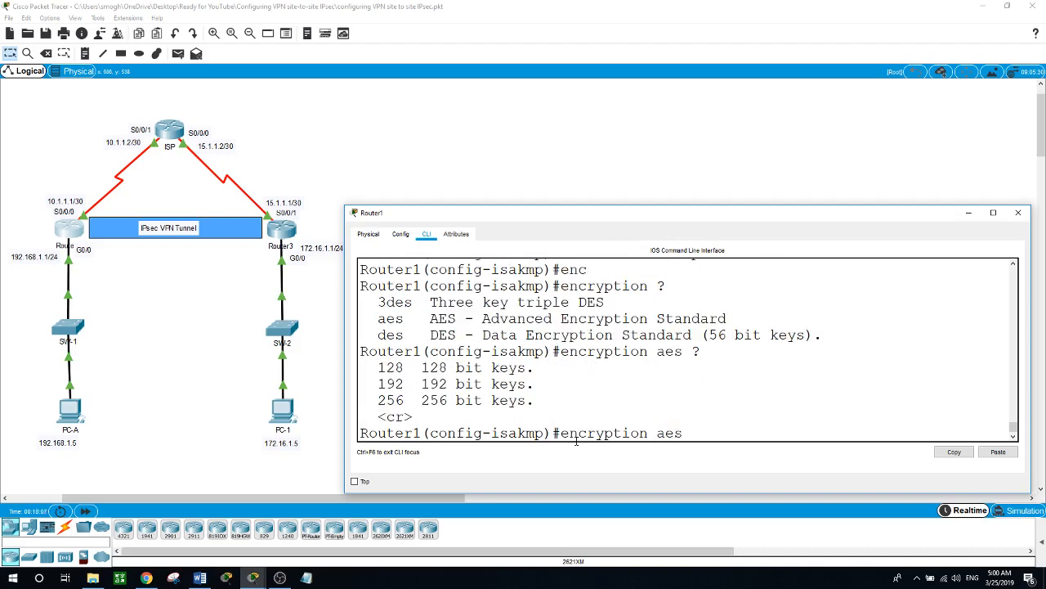
{"action": "type", "text": "256"}
{"action": "key", "text": "Return"}
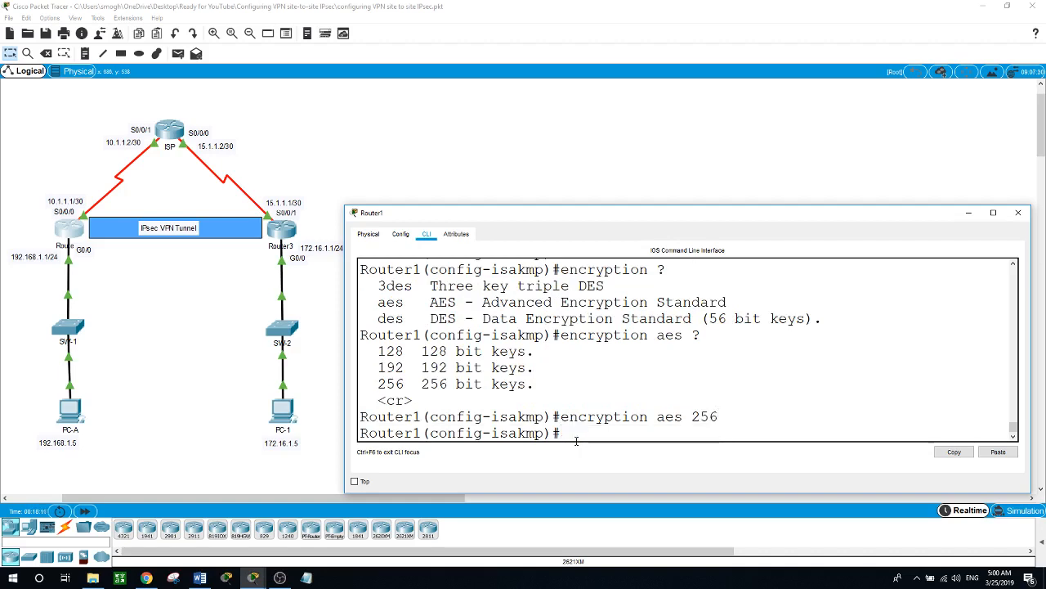
{"action": "type", "text": "hash"}
{"action": "type", "text": " ?"}
{"action": "type", "text": "sh"}
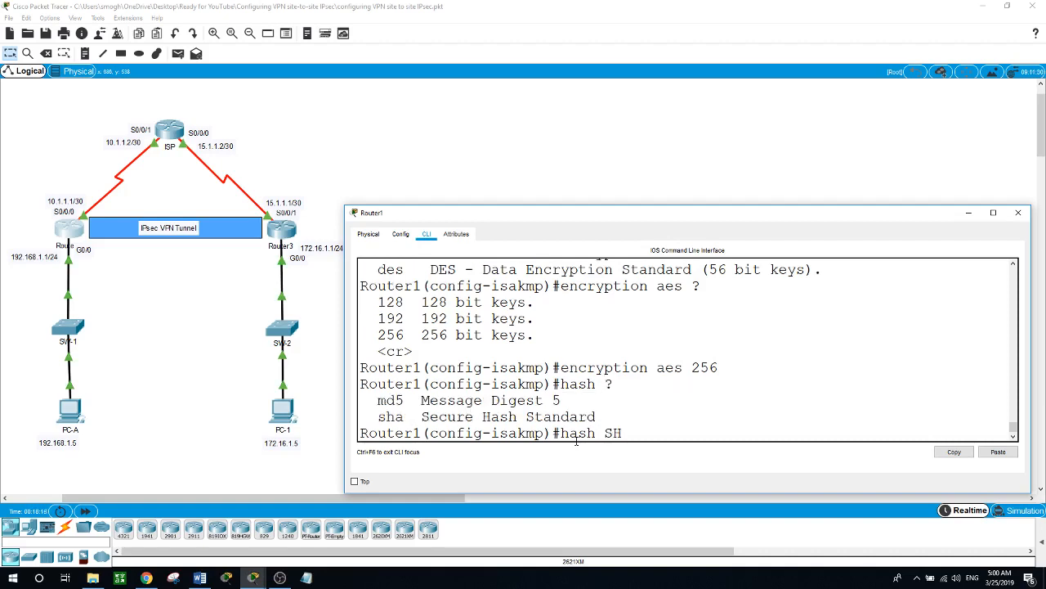
{"action": "key", "text": "BackSpace"}
{"action": "key", "text": "BackSpace"}
{"action": "type", "text": "sh"}
{"action": "key", "text": "Tab"}
{"action": "key", "text": "Return"}
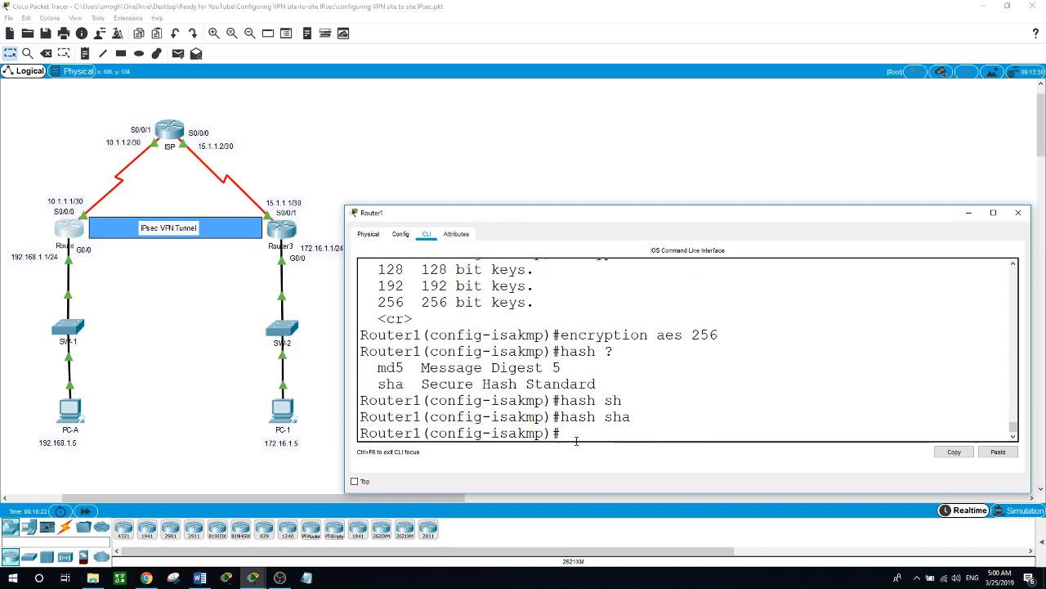
- Set a 3600-second lifetime and Diffie-Hellman group 5, then exit the policy
{"action": "type", "text": "life"}
{"action": "key", "text": "Tab"}
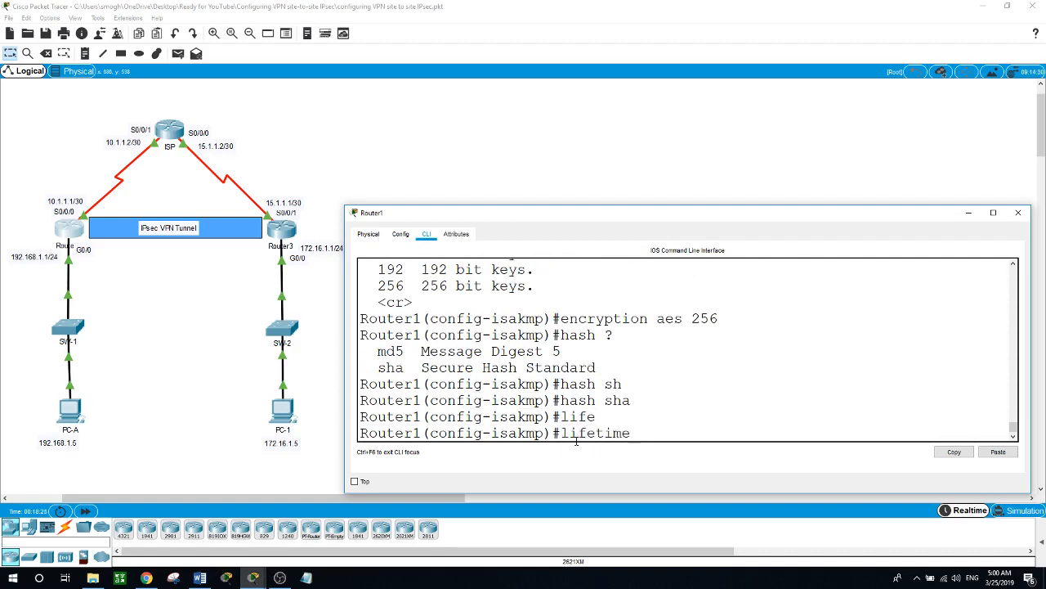
{"action": "type", "text": "3600"}
{"action": "key", "text": "Return"}
{"action": "type", "text": "gr"}
{"action": "key", "text": "Tab"}
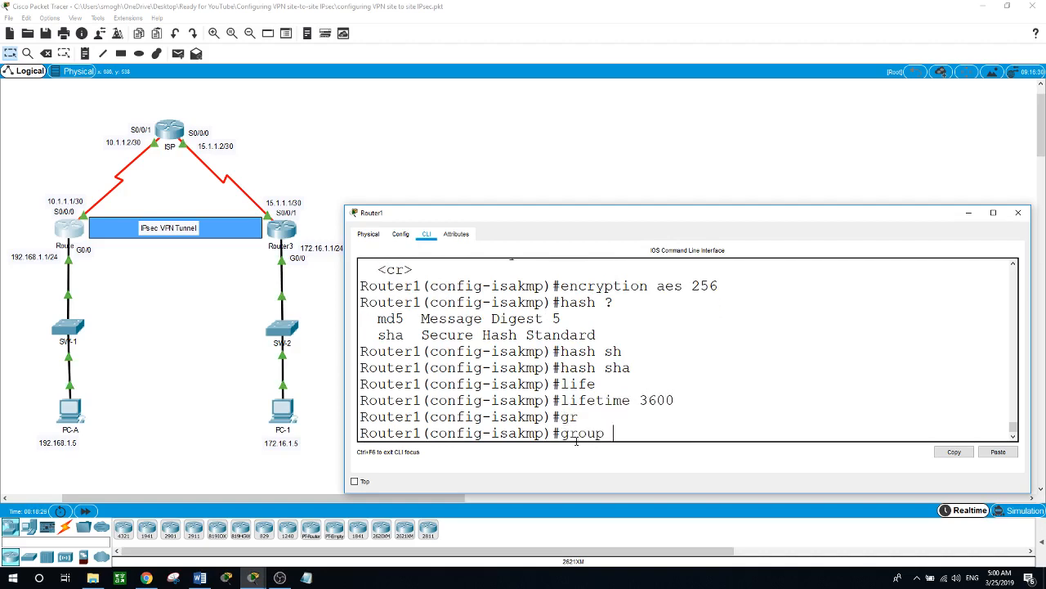
{"action": "type", "text": "?"}
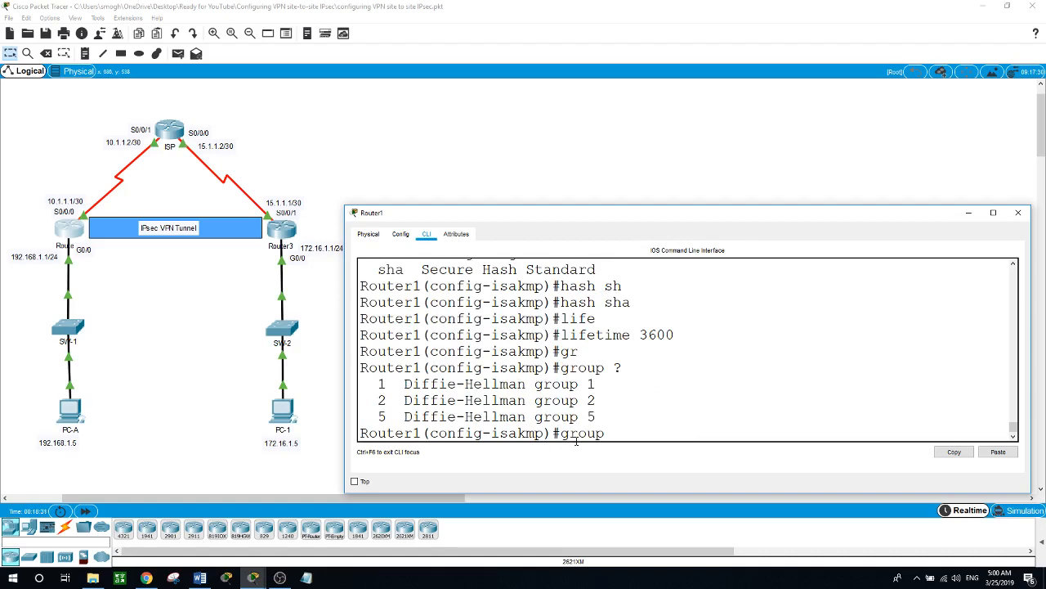
{"action": "type", "text": "5"}
{"action": "key", "text": "Return"}
{"action": "type", "text": "exi"}
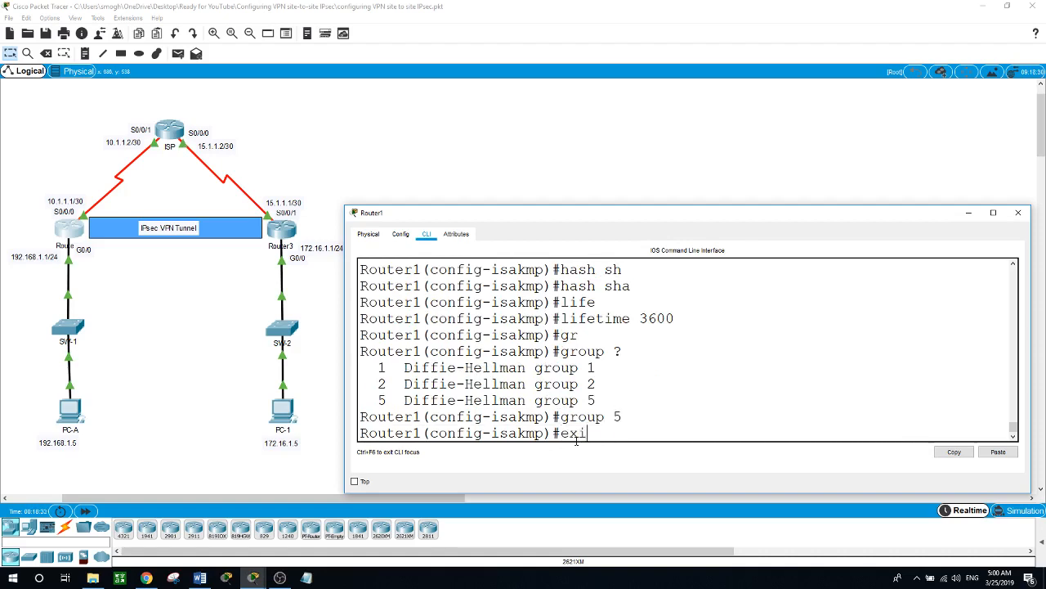
{"action": "type", "text": "t"}
{"action": "key", "text": "Return"}
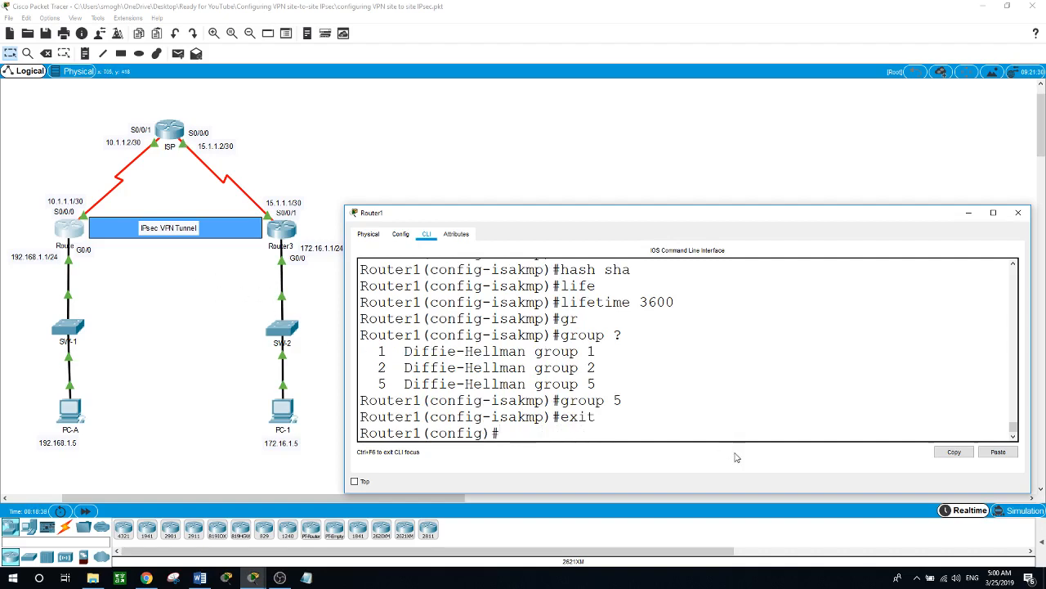
- Define the crypto isakmp pre-shared key for peer address 15.1.1.1
{"action": "type", "text": "cryp"}
{"action": "key", "text": "Tab"}
{"action": "type", "text": "is"}
{"action": "key", "text": "Tab"}
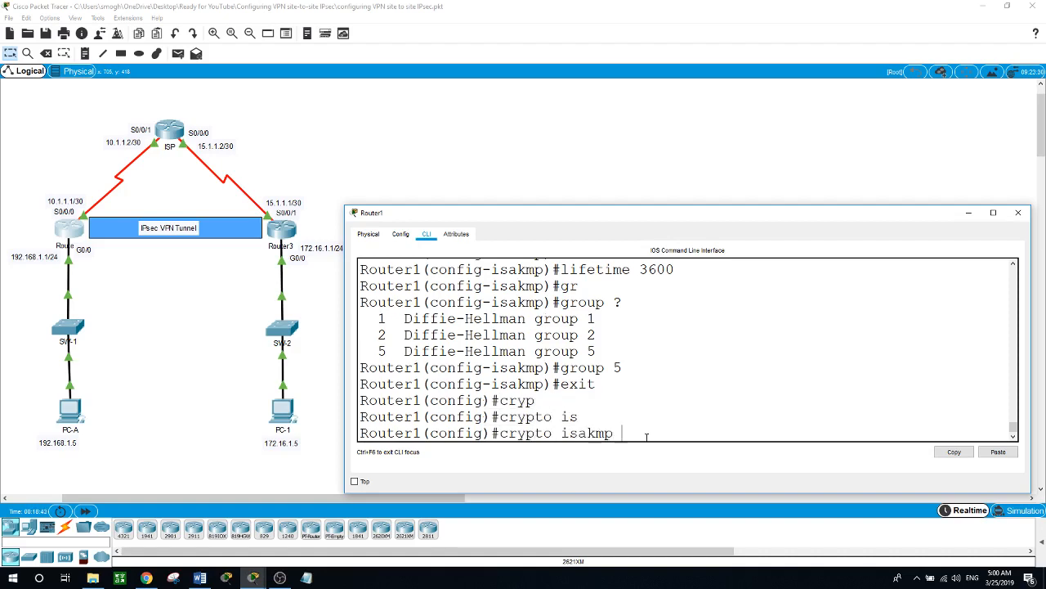
{"action": "type", "text": "?"}
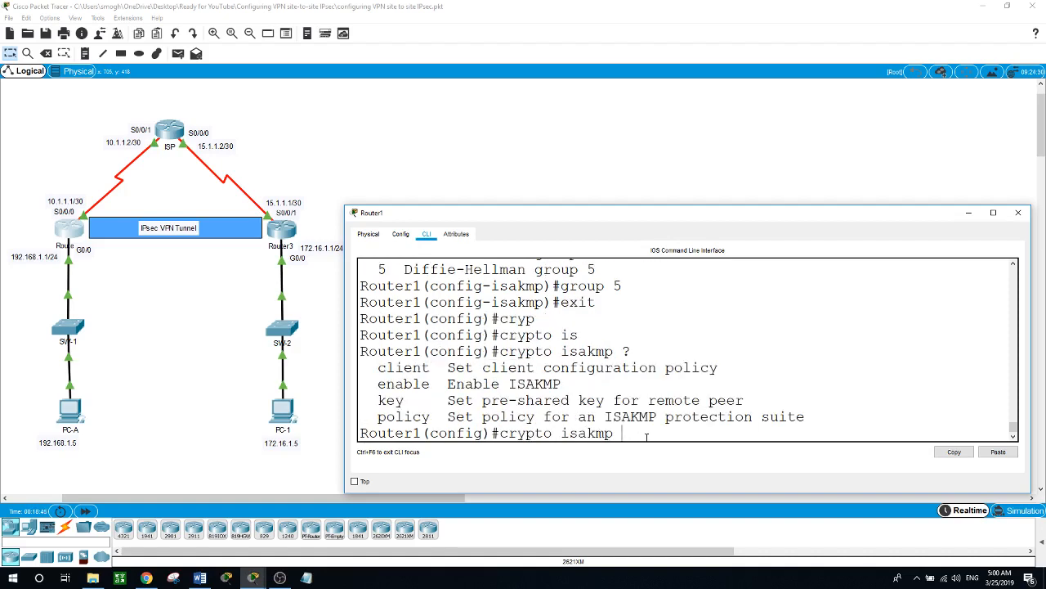
{"action": "type", "text": "ke"}
{"action": "key", "text": "Tab"}
{"action": "type", "text": "?"}
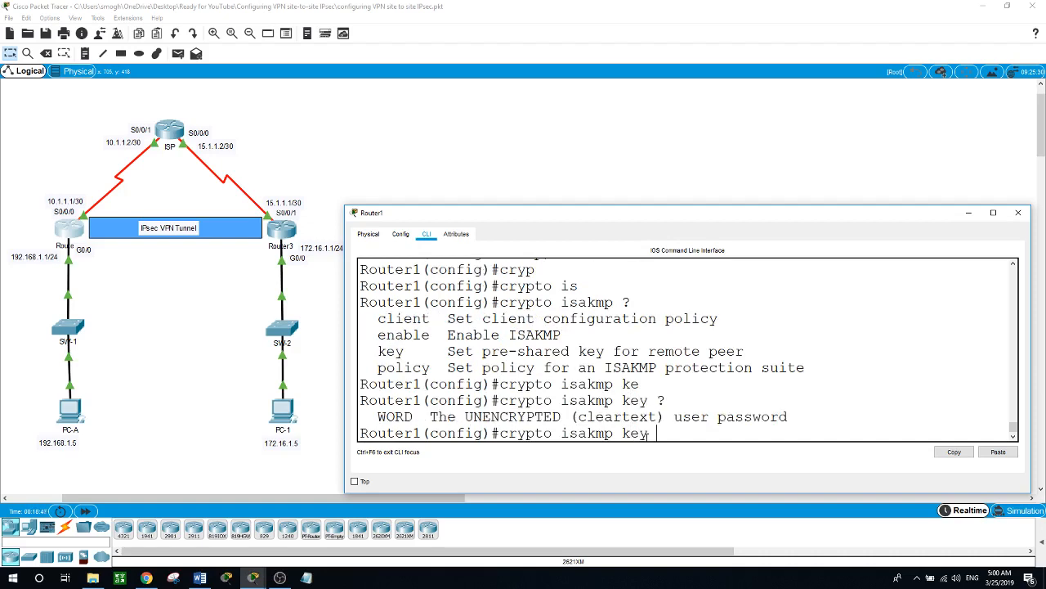
{"action": "type", "text": "cisco"}
{"action": "type", "text": " ?add"}
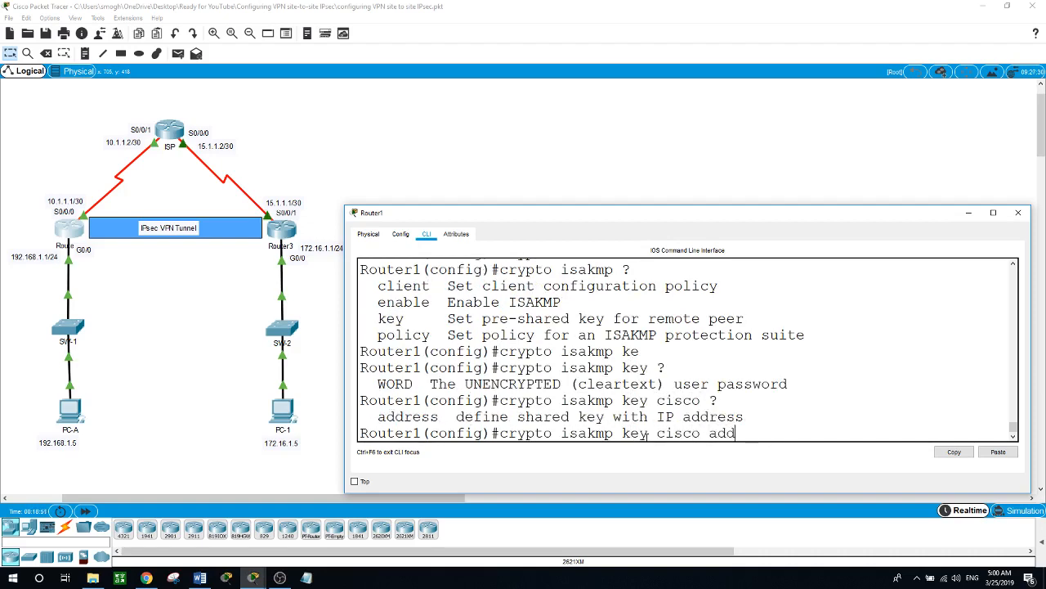
{"action": "key", "text": "Tab"}
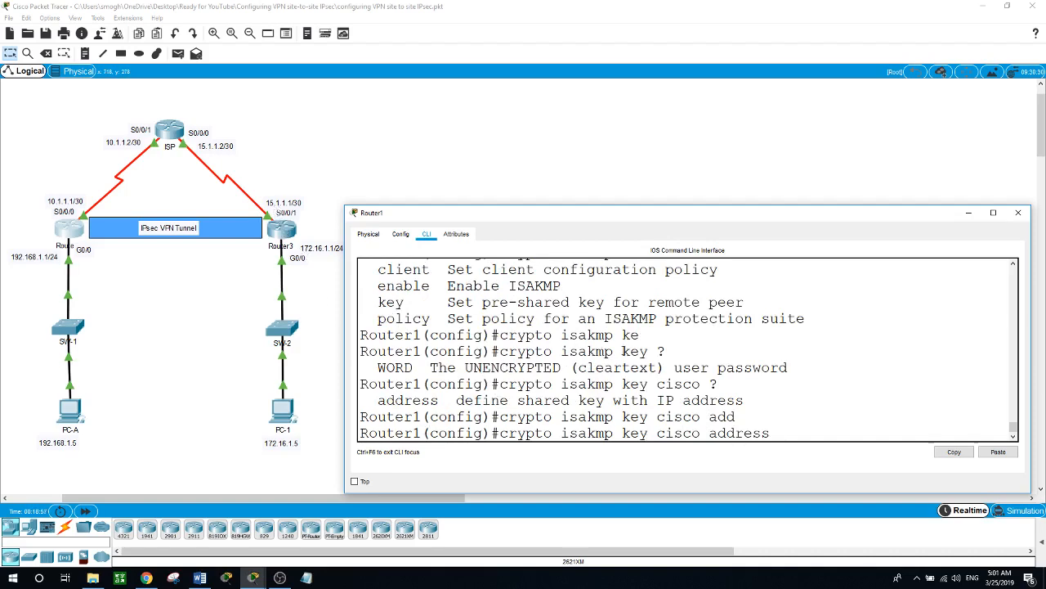
{"action": "type", "text": "15.1.1.1"}
{"action": "key", "text": "Return"}
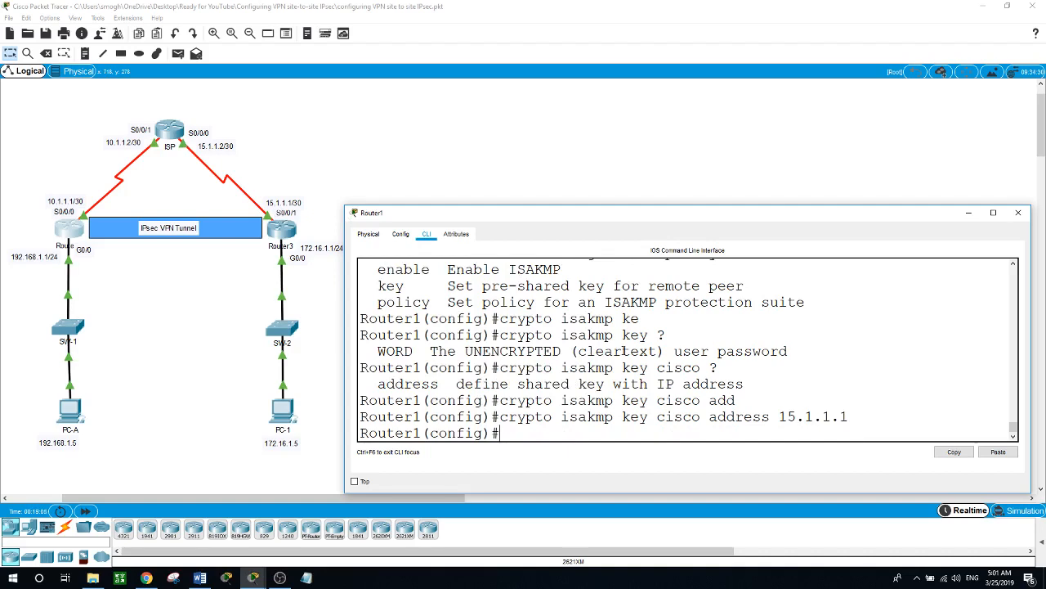
- Enter crypto ipsec transform-set VPN-SET esp-aes 256 esp-sha-hmac on Router1
{"action": "type", "text": "cryp"}
{"action": "key", "text": "Tab"}
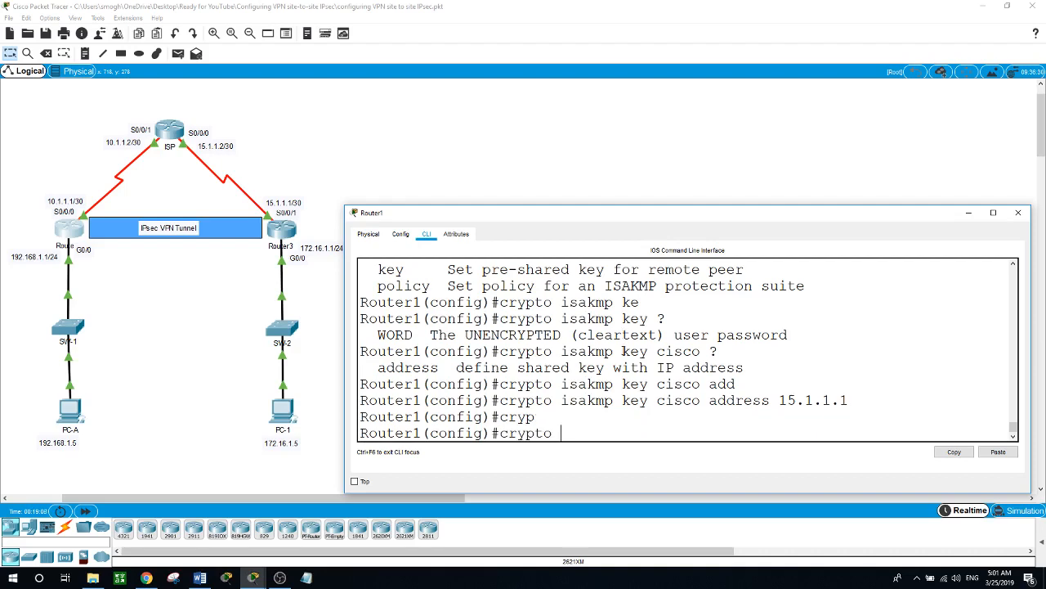
{"action": "type", "text": "is"}
{"action": "key", "text": "BackSpace"}
{"action": "type", "text": "p"}
{"action": "key", "text": "Tab"}
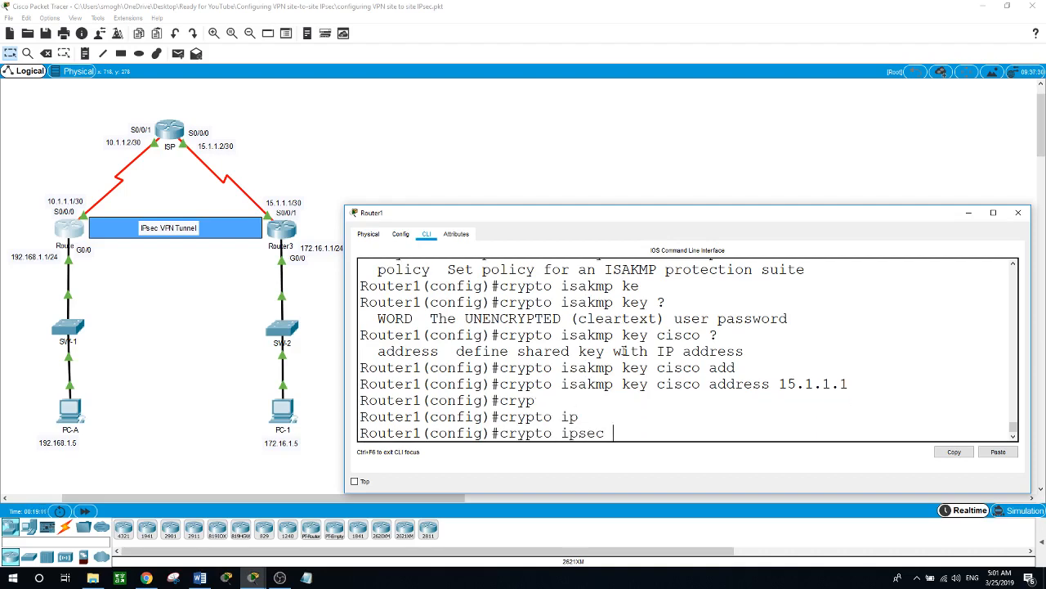
{"action": "type", "text": "tr"}
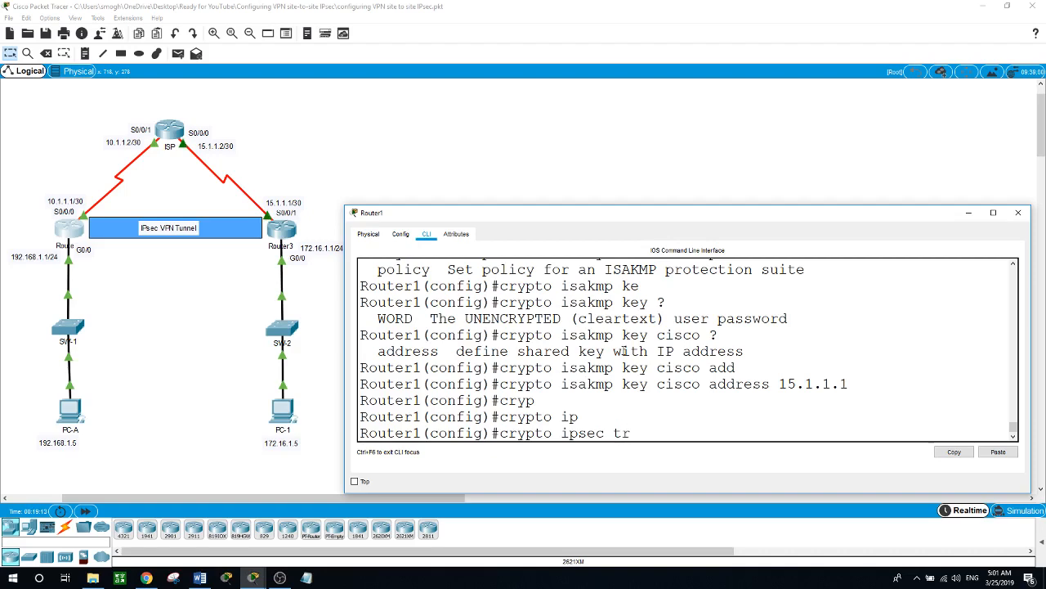
{"action": "key", "text": "Tab"}
{"action": "type", "text": "?"}
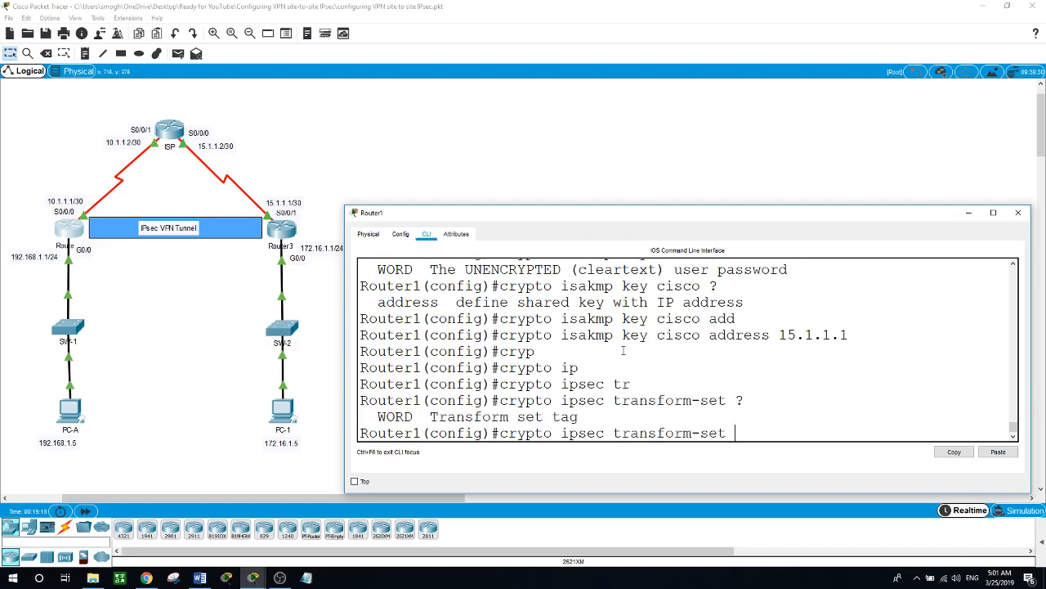
{"action": "type", "text": "VPN-SET ?"}
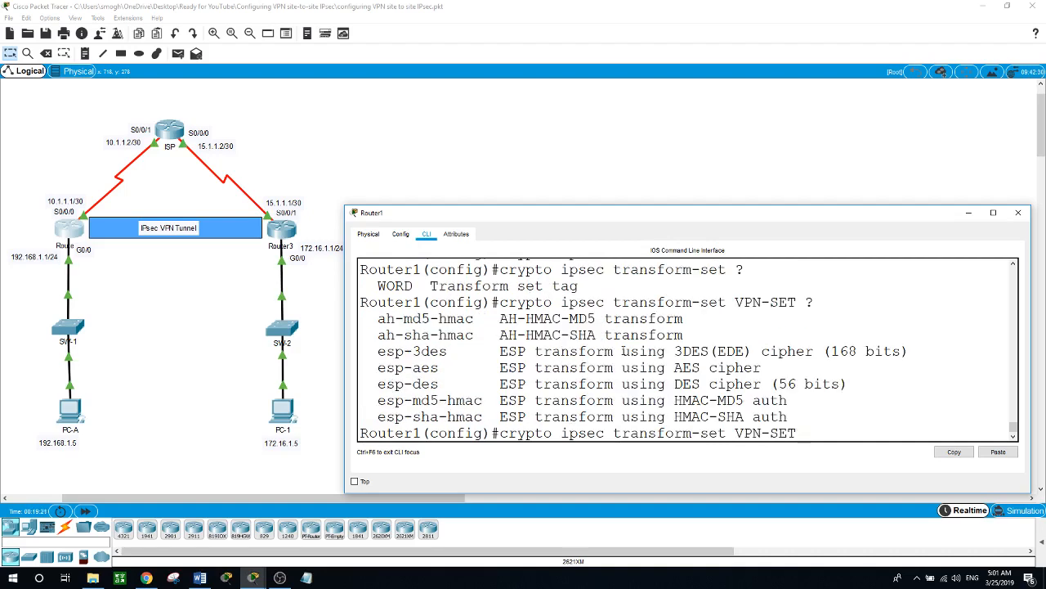
{"action": "type", "text": "esp-aes"}
{"action": "key", "text": "Tab"}
{"action": "type", "text": "?"}
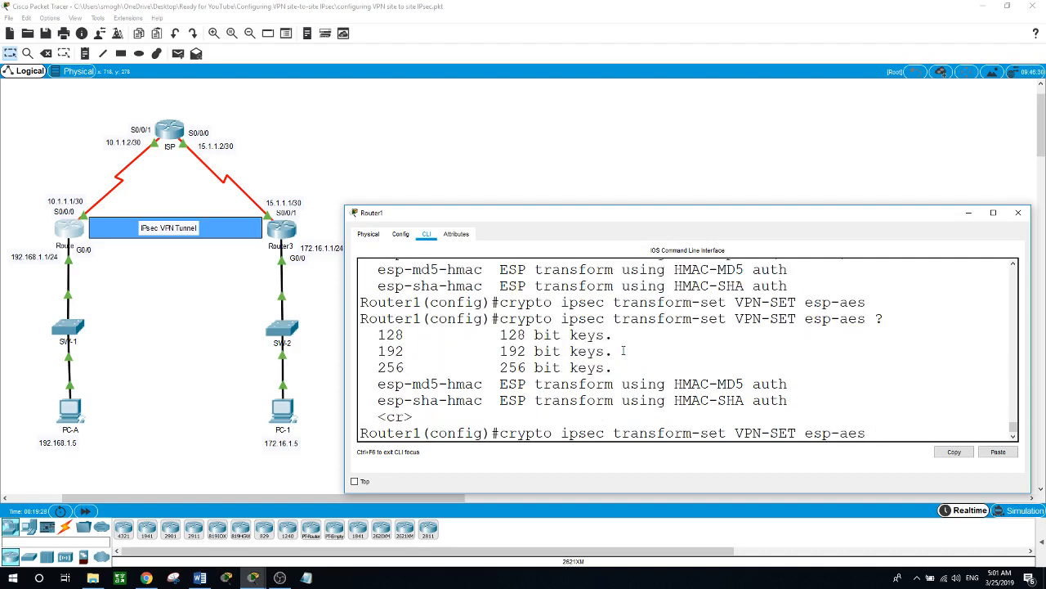
{"action": "type", "text": "256 ?es"}
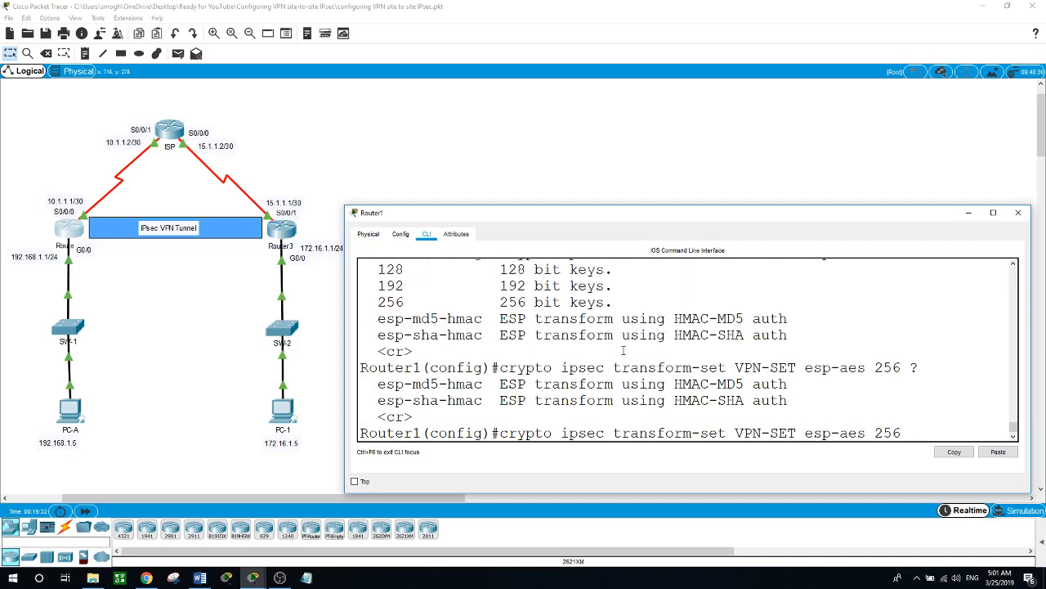
{"action": "type", "text": "p-sh"}
{"action": "key", "text": "Tab"}
{"action": "key", "text": "Return"}
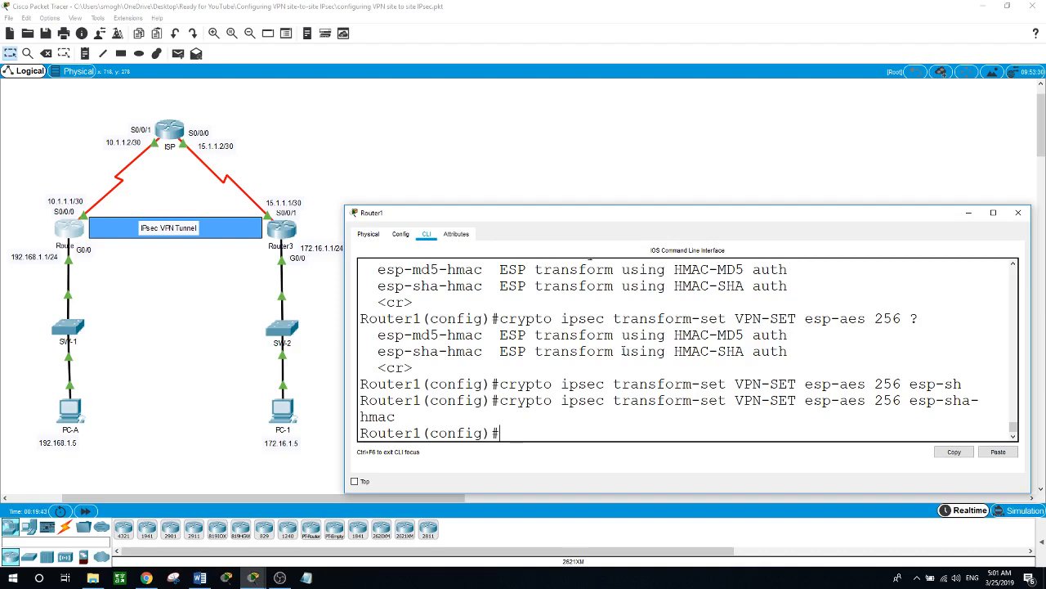
- Enter crypto map VPN-MAP 10 ipsec-isakmp and query the available map subcommands
{"action": "type", "text": "cryp"}
{"action": "key", "text": "Tab"}
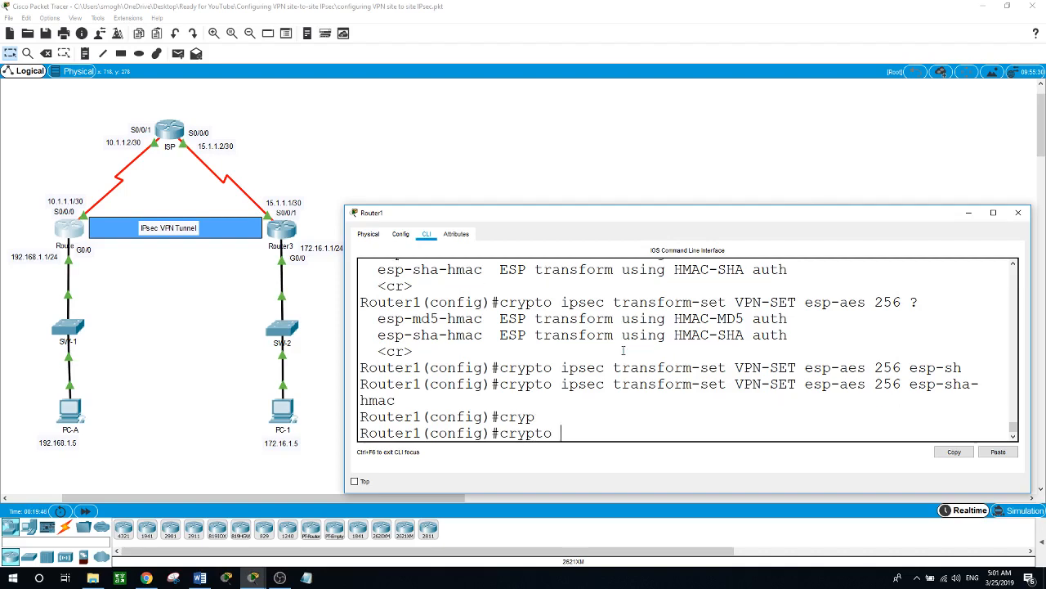
{"action": "type", "text": "map ?"}
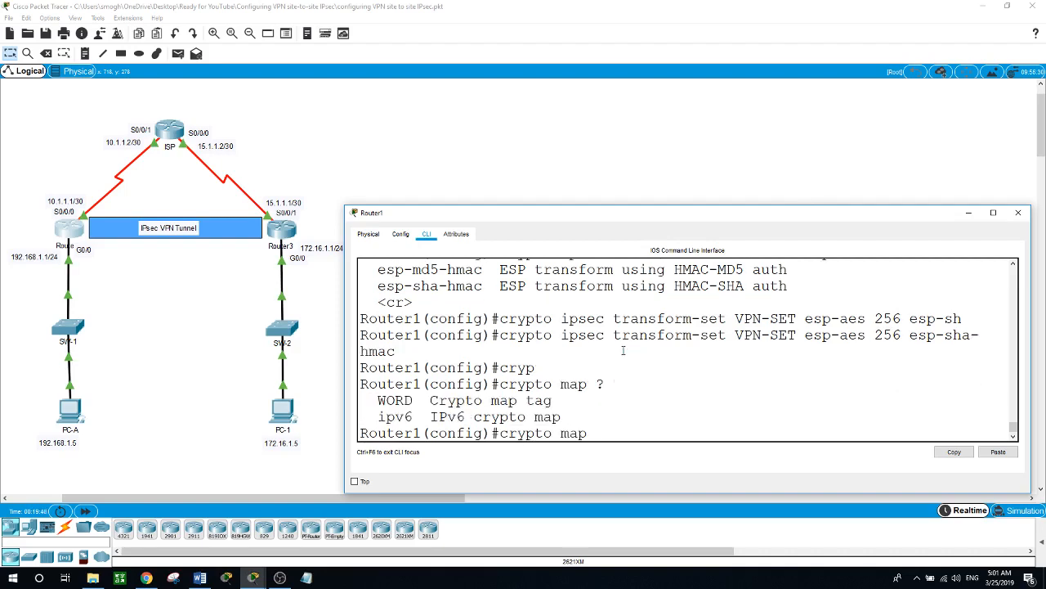
{"action": "type", "text": "Vpn"}
{"action": "key", "text": "BackSpace"}
{"action": "key", "text": "BackSpace"}
{"action": "type", "text": "p"}
{"action": "key", "text": "BackSpace"}
{"action": "type", "text": "PN-MAP ?"}
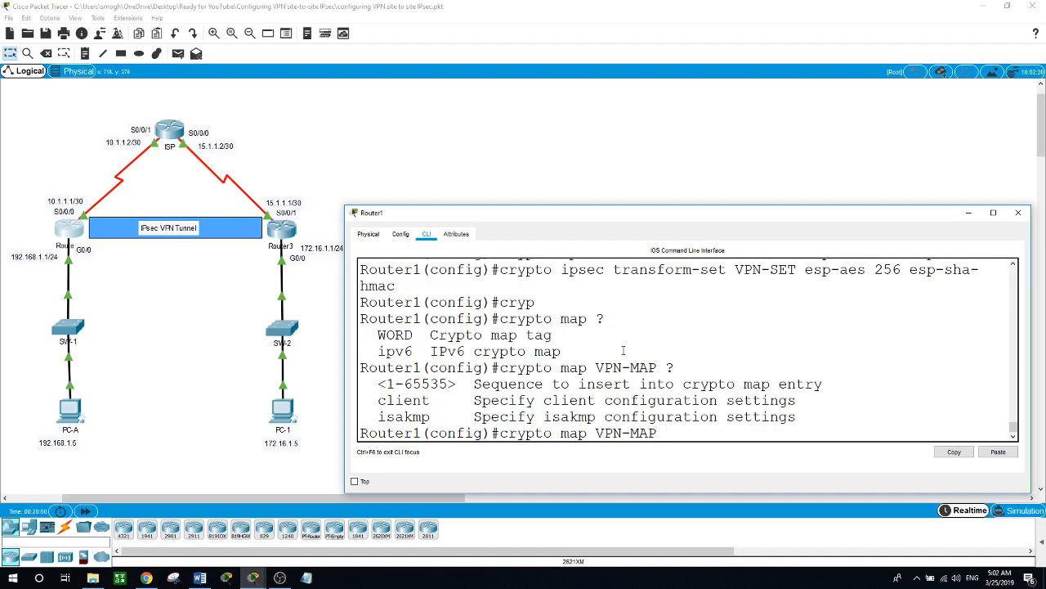
{"action": "type", "text": "10 ?"}
{"action": "type", "text": "ip"}
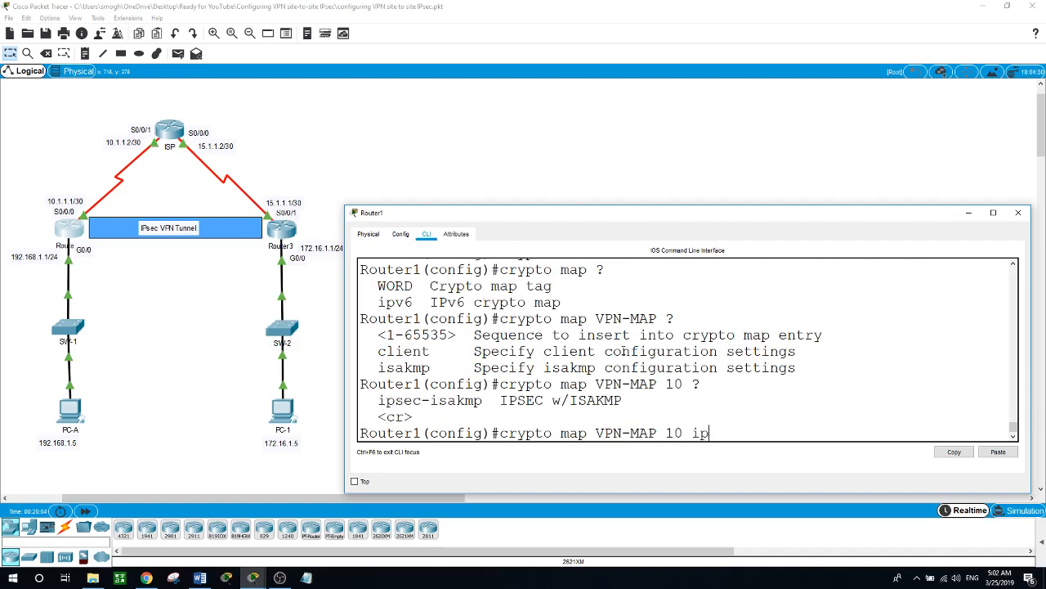
{"action": "key", "text": "Tab"}
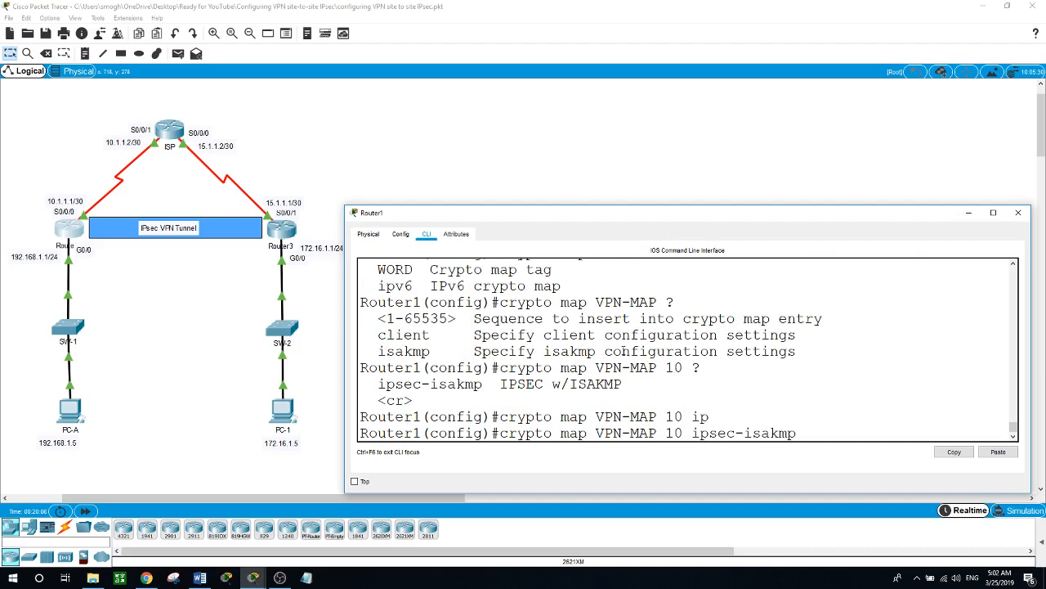
{"action": "key", "text": "Return"}
{"action": "type", "text": "?"}
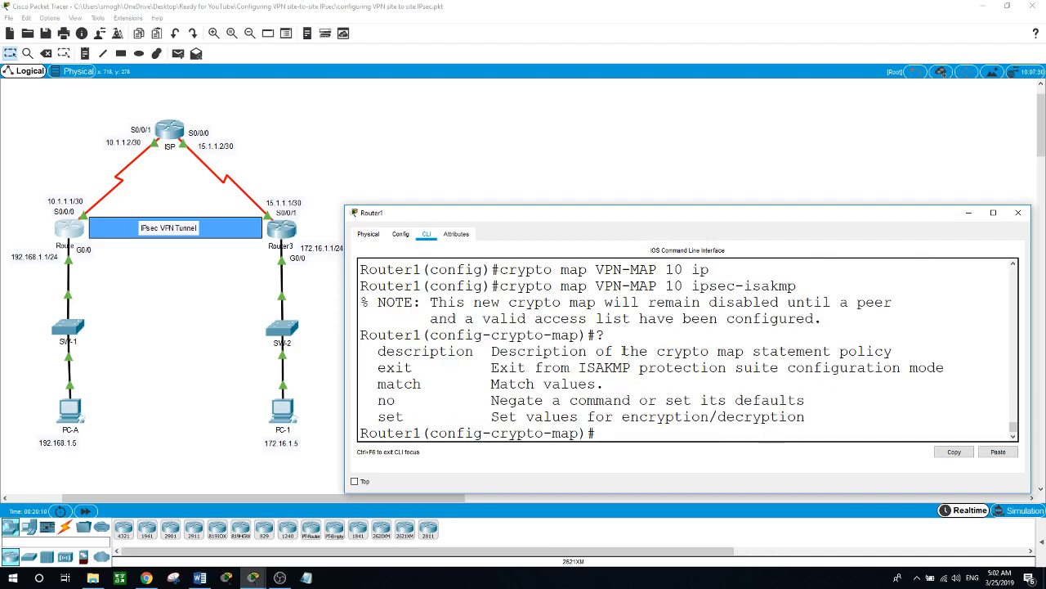
{"action": "type", "text": "se"}
- Set the crypto map's peer to 15.1.1.1 and its transform-set to VPN-SET
{"action": "key", "text": "Tab"}
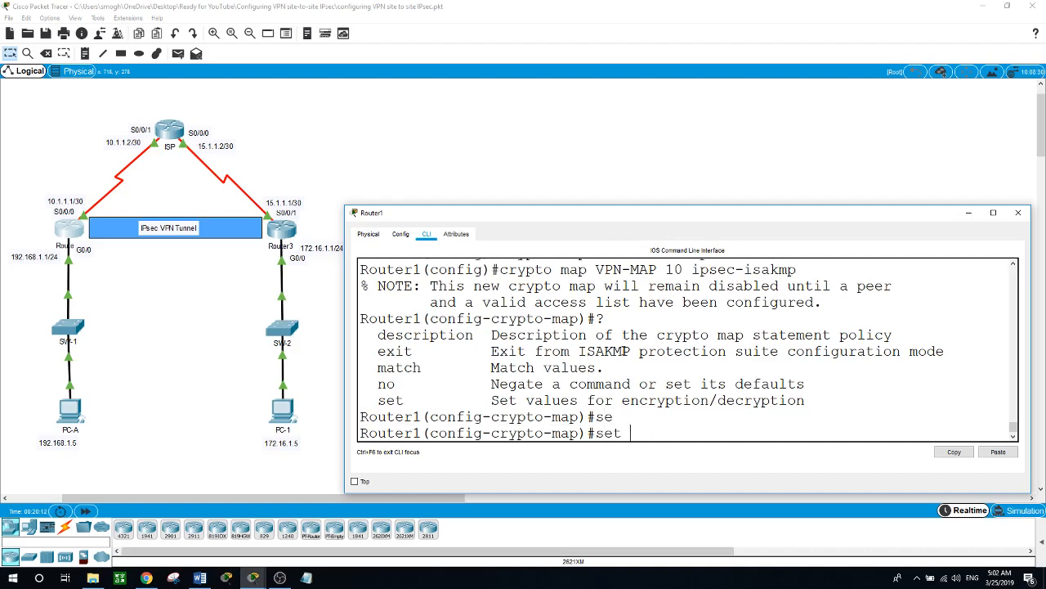
{"action": "type", "text": "pee"}
{"action": "key", "text": "Tab"}
{"action": "type", "text": "?"}
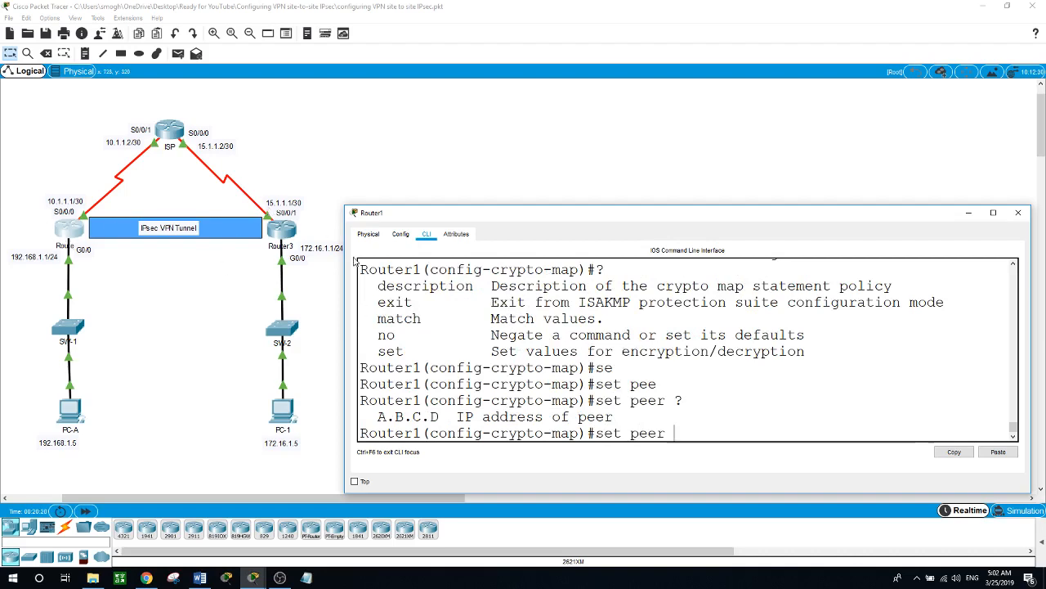
{"action": "type", "text": "15.1.1.1"}
{"action": "key", "text": "Return"}
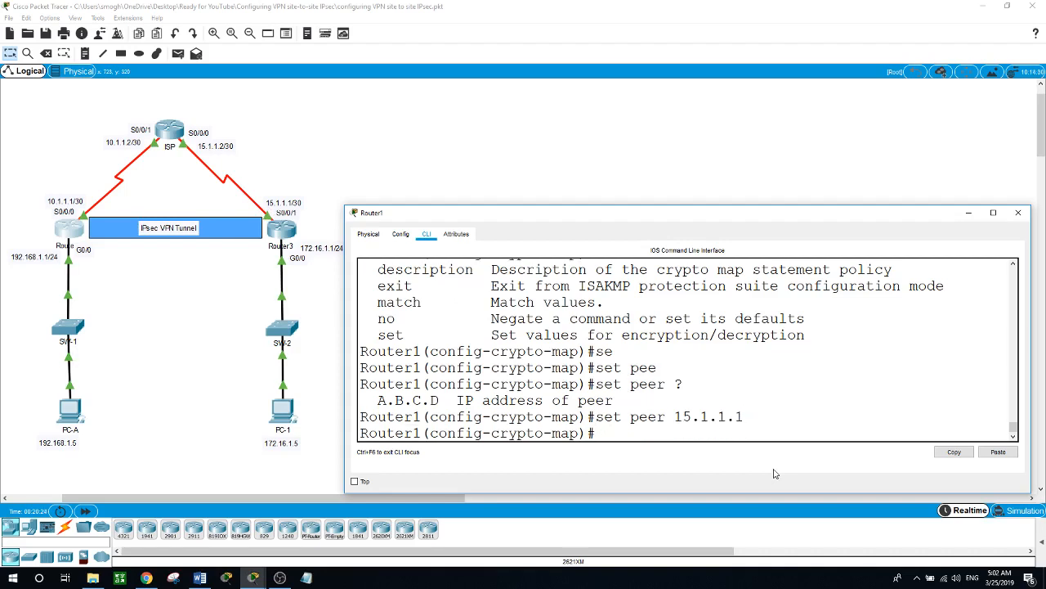
{"action": "type", "text": "set"}
{"action": "key", "text": "Tab"}
{"action": "type", "text": "t"}
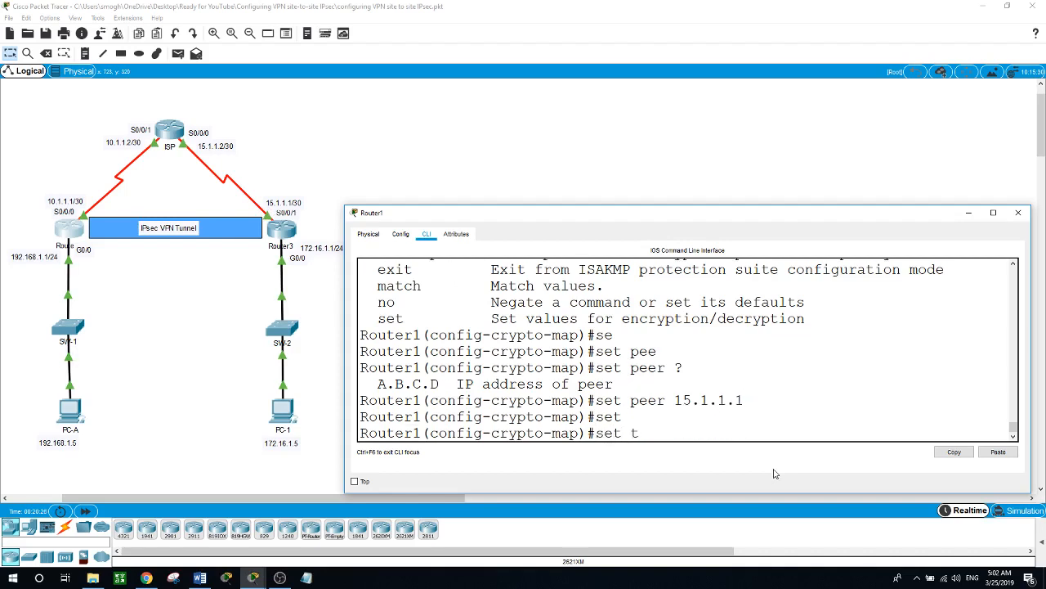
{"action": "type", "text": "r"}
{"action": "key", "text": "Tab"}
{"action": "type", "text": "?VP"}
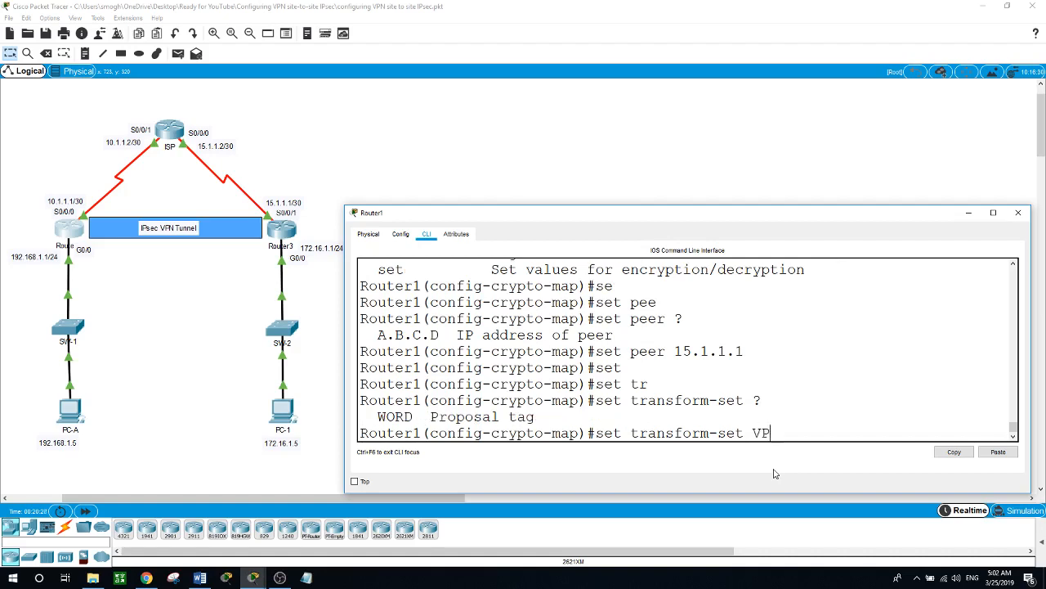
{"action": "type", "text": "N-SET"}
{"action": "key", "text": "Return"}
- Match access list 100 in the crypto map and exit map configuration
{"action": "type", "text": "mat"}
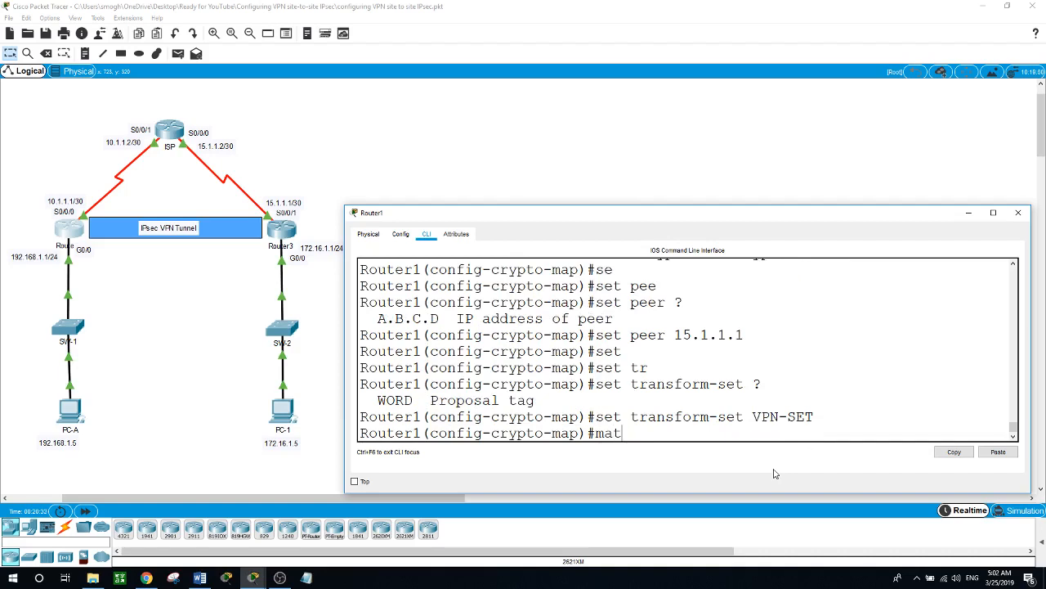
{"action": "key", "text": "Tab"}
{"action": "type", "text": "?add"}
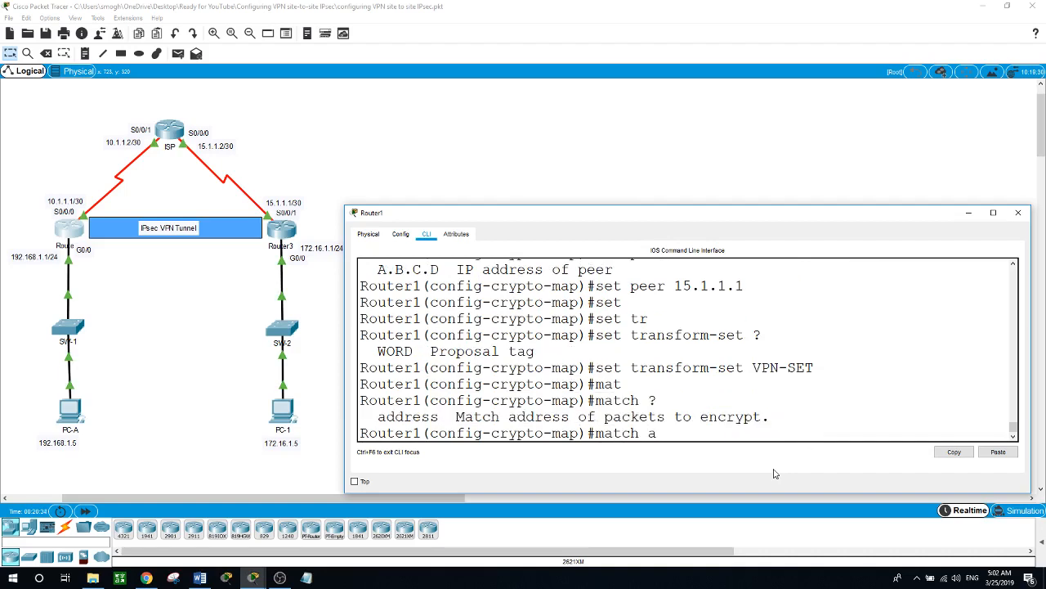
{"action": "key", "text": "Tab"}
{"action": "type", "text": "?"}
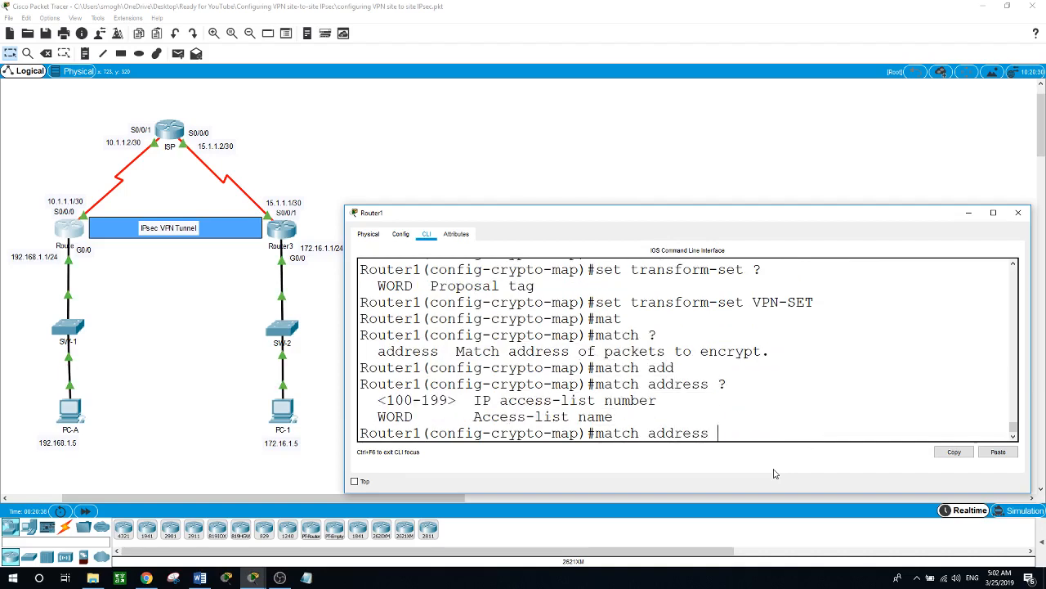
{"action": "type", "text": "100"}
{"action": "key", "text": "Return"}
{"action": "type", "text": "exit"}
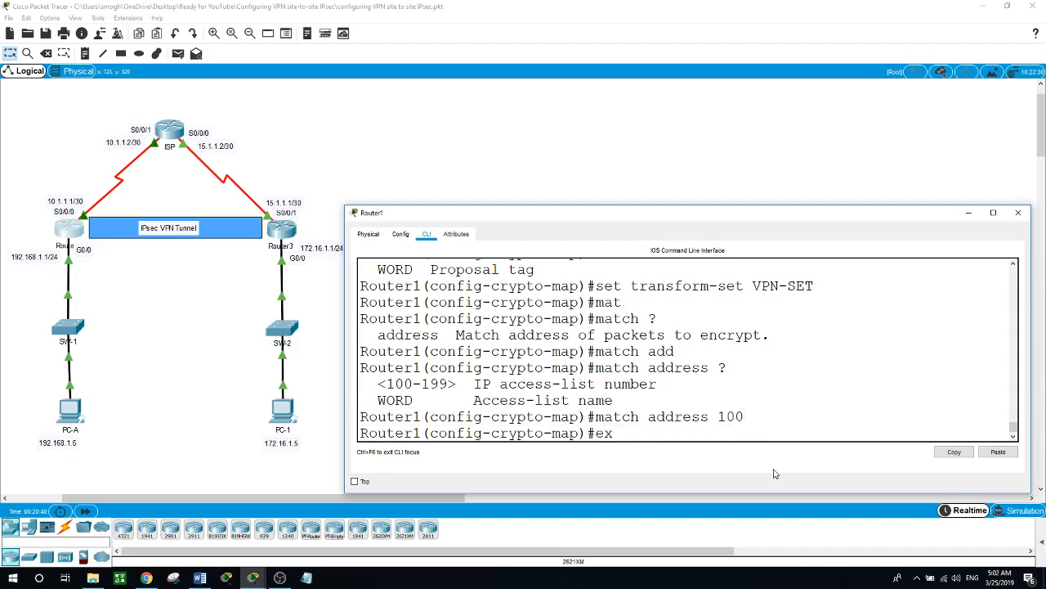
{"action": "key", "text": "Return"}
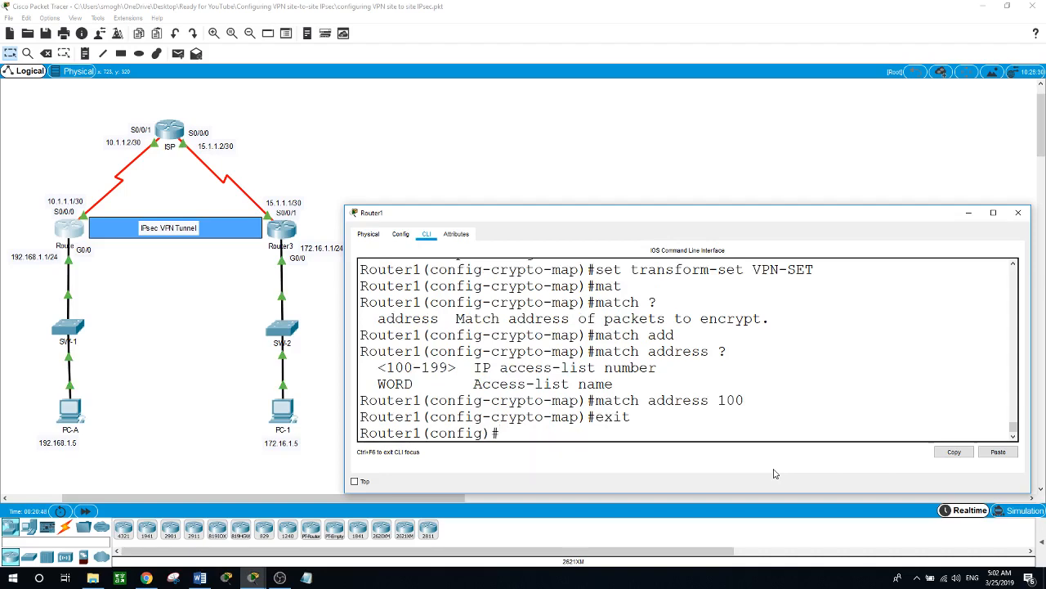
- Apply crypto map VPN-MAP on interface s0/0/0, then return to global configuration
{"action": "type", "text": "int s0/0/0"}
{"action": "key", "text": "Return"}
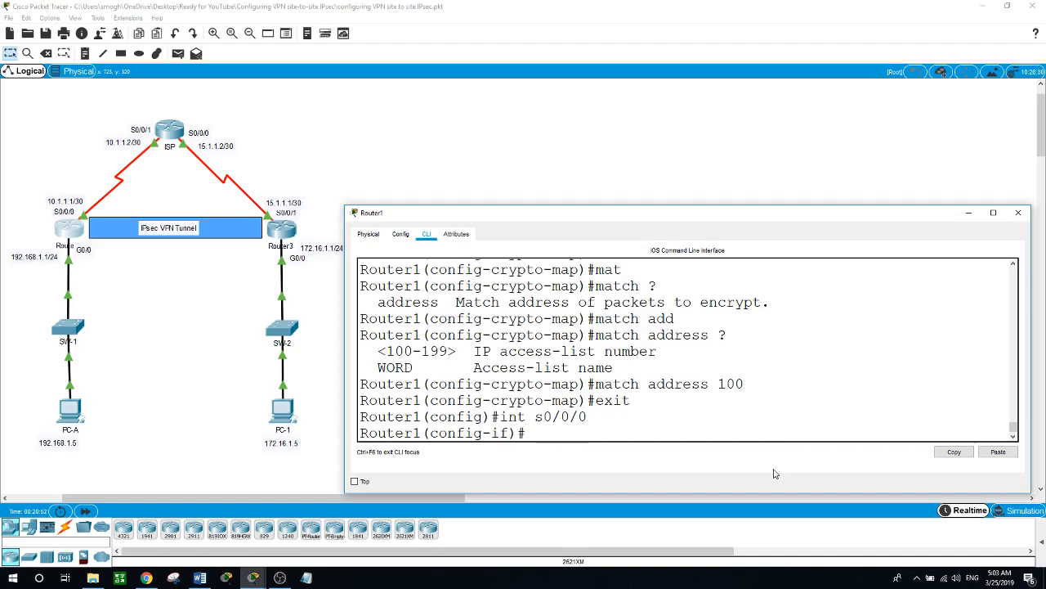
{"action": "type", "text": "cr"}
{"action": "key", "text": "Tab"}
{"action": "type", "text": "?mpa"}
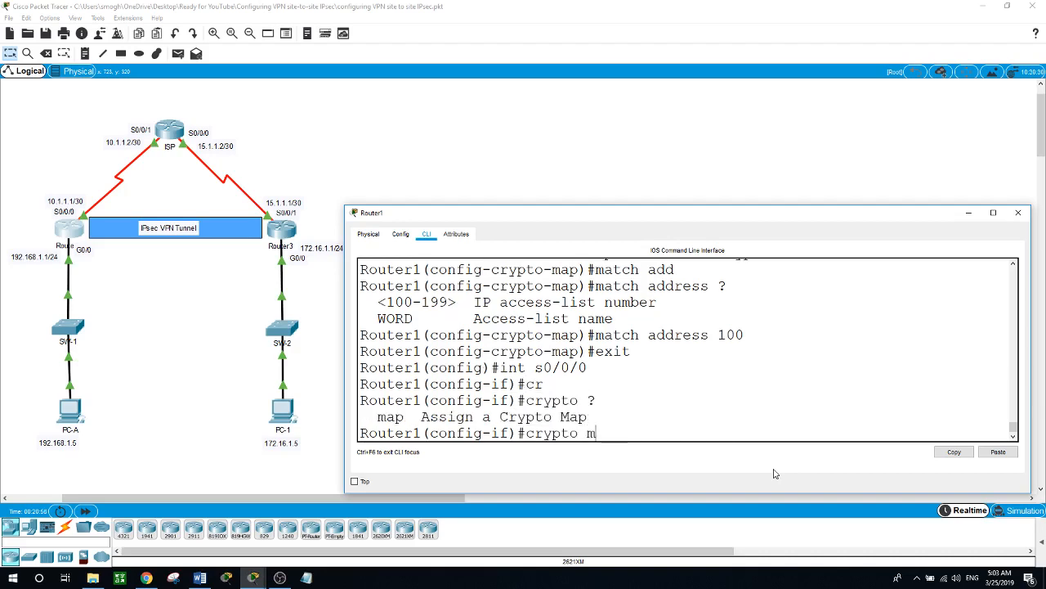
{"action": "key", "text": "BackSpace"}
{"action": "key", "text": "BackSpace"}
{"action": "key", "text": "Tab"}
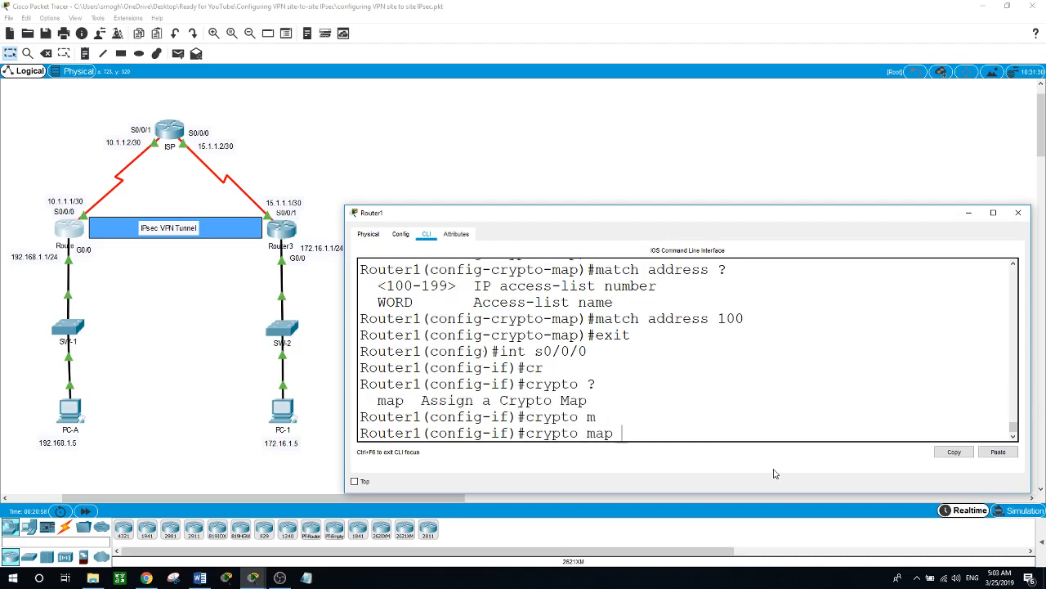
{"action": "type", "text": "VPN-MAP"}
{"action": "key", "text": "Return"}
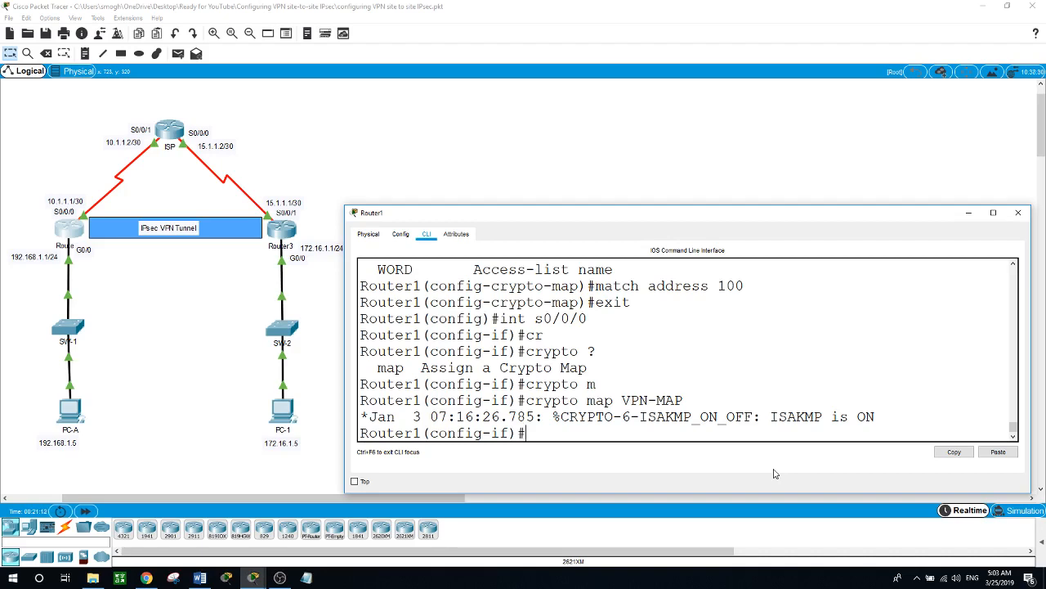
{"action": "type", "text": "exit"}
{"action": "key", "text": "Return"}
{"action": "key", "text": "Return"}
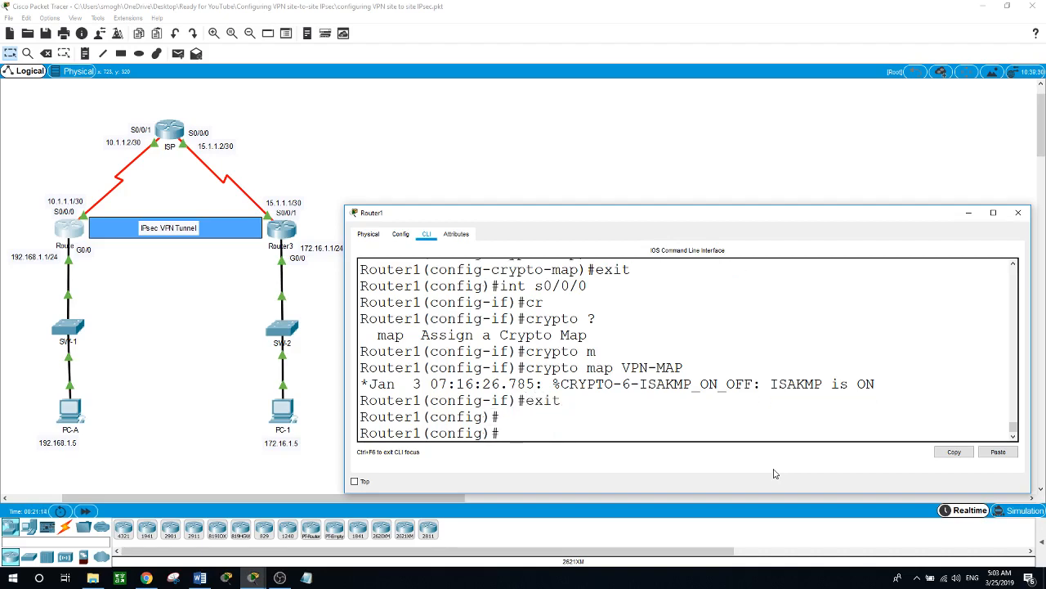
- In Router3's CLI, enter access-list 100 permit ip 172.16.1.0 0.0.0.255 192.168.1.0 0.0.0.255
{"action": "left_click", "coordinate": [286, 233]}
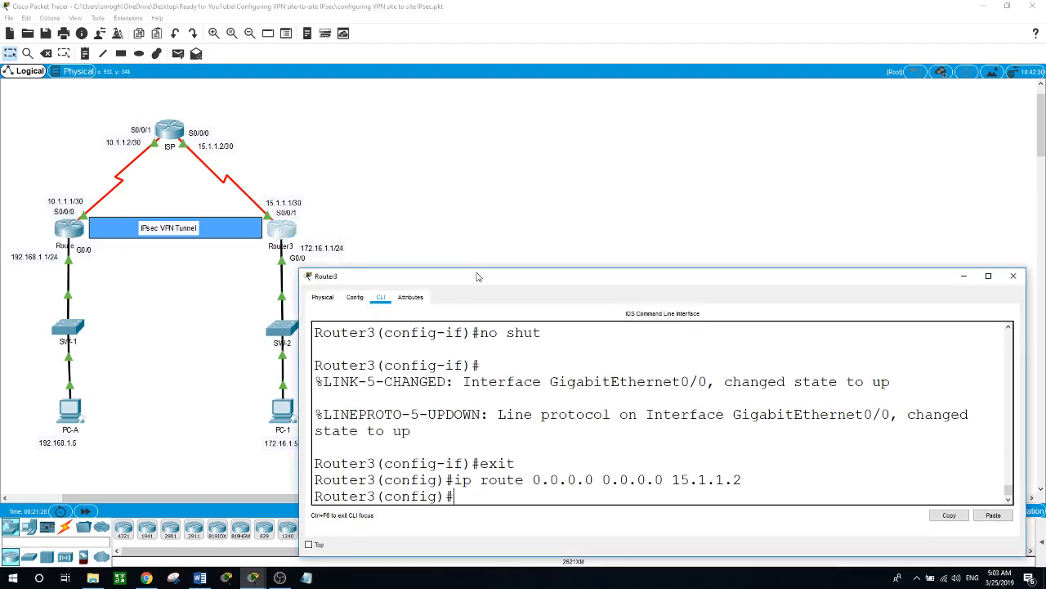
{"action": "left_click_drag", "start_coordinate": [478, 276], "coordinate": [529, 226]}
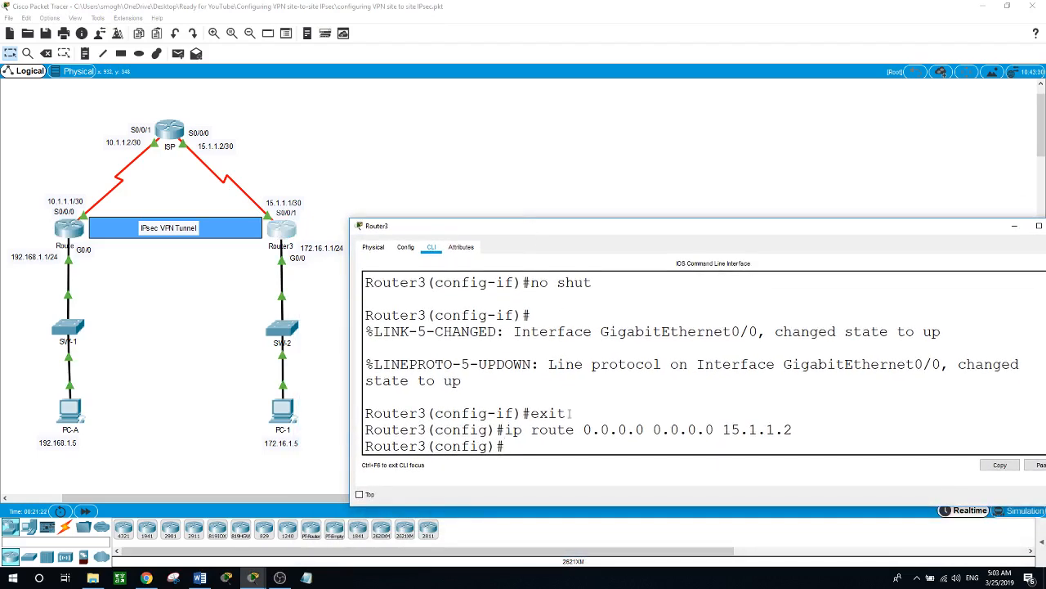
{"action": "type", "text": "acc"}
{"action": "key", "text": "Tab"}
{"action": "type", "text": "100"}
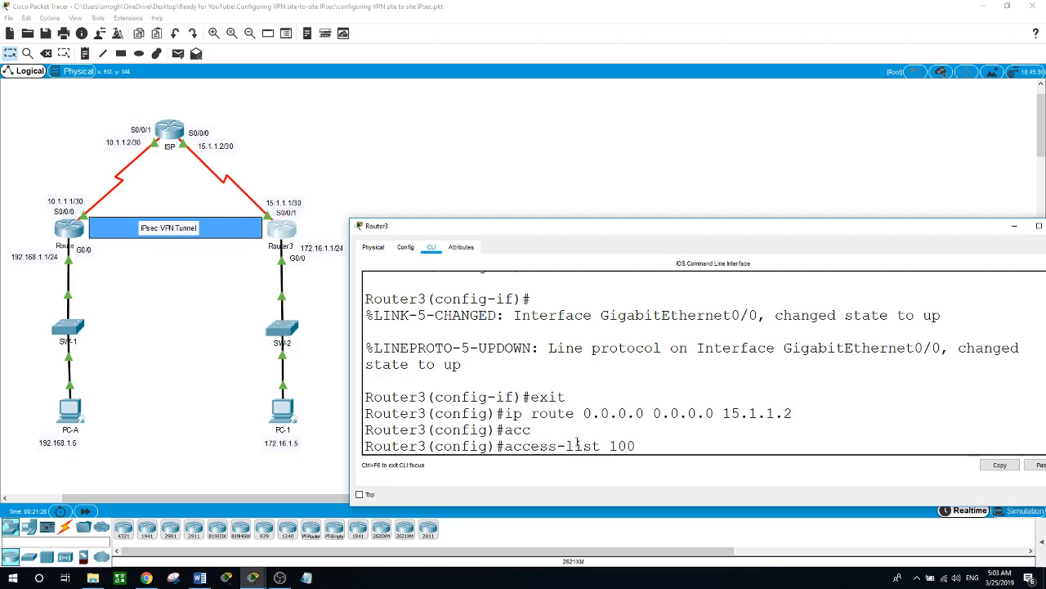
{"action": "type", "text": " ?"}
{"action": "type", "text": "perm"}
{"action": "key", "text": "Tab"}
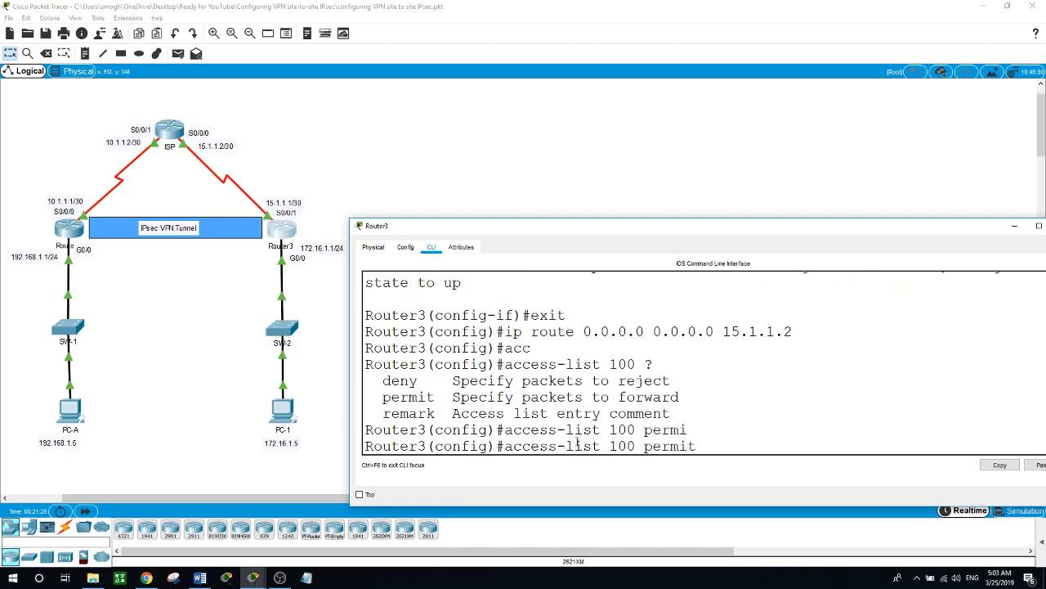
{"action": "type", "text": "?"}
{"action": "type", "text": "ip"}
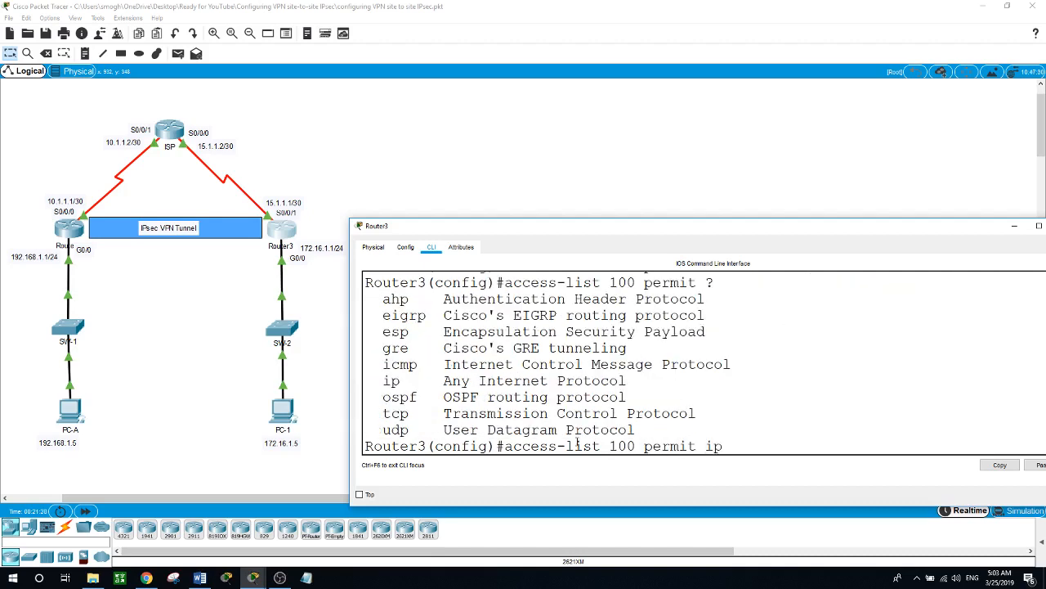
{"action": "type", "text": " ?"}
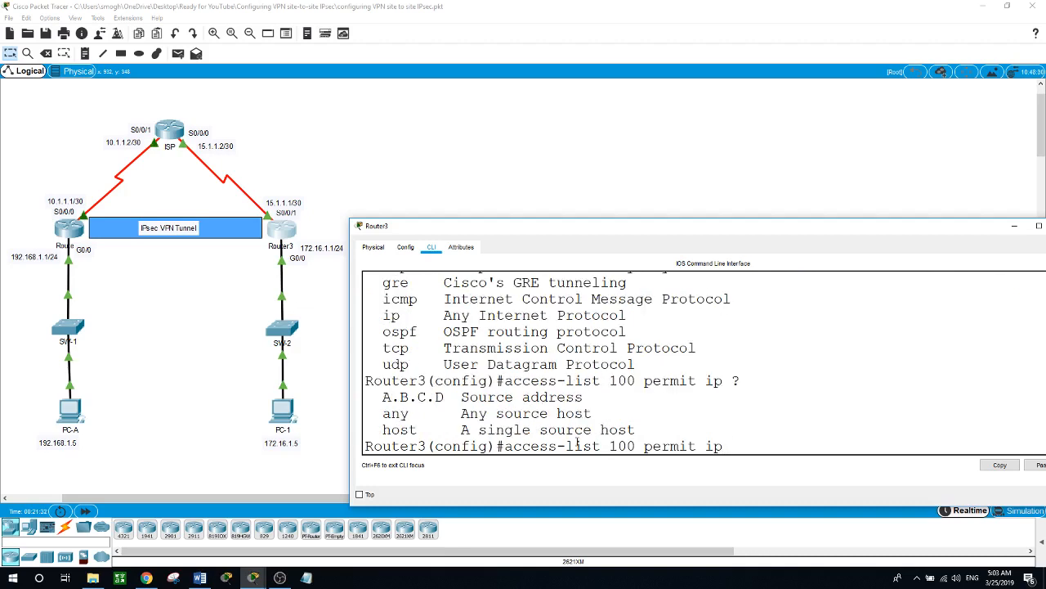
{"action": "type", "text": "172.16.1.0 0.0.0.255"}
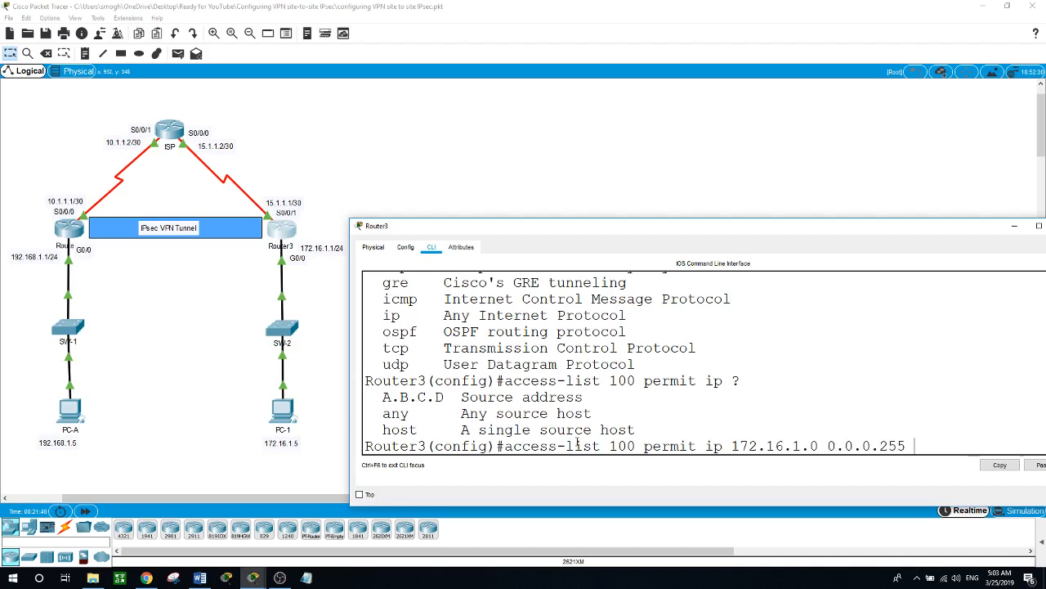
{"action": "type", "text": " 192.168.1.0 0.0.0.255"}
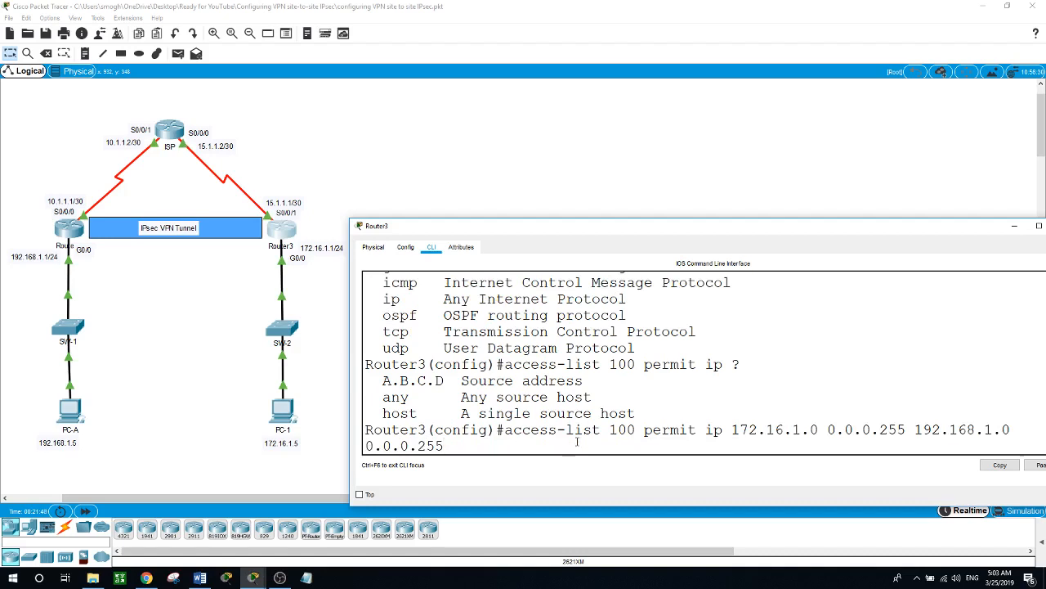
{"action": "key", "text": "Return"}
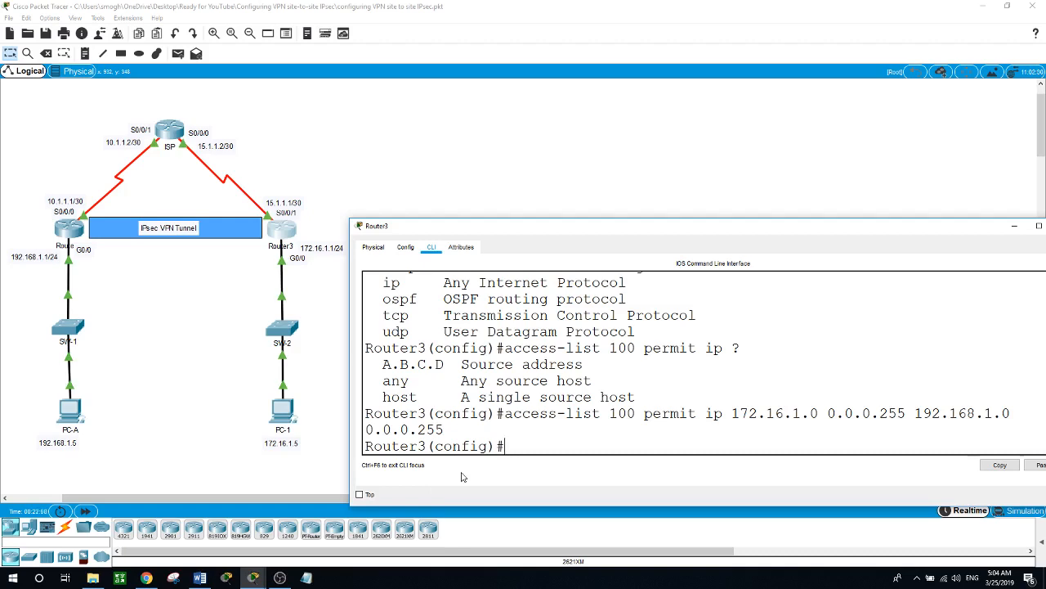
- Begin a crypto command at Router3's global configuration prompt
{"action": "type", "text": "cryp"}
{"action": "key", "text": "Tab"}
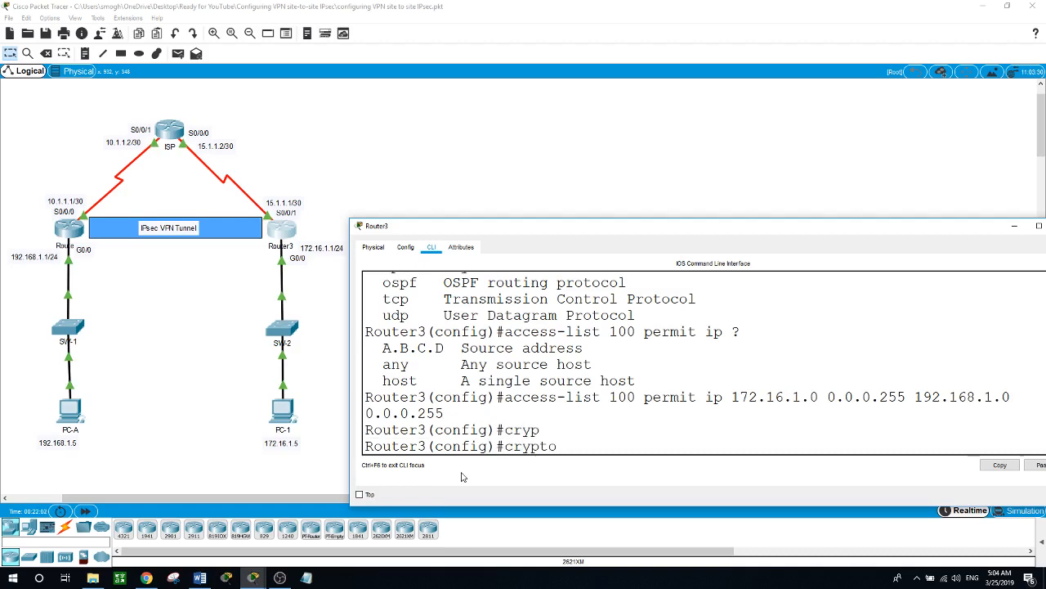
- Create crypto ISAKMP policy 10 on Router3 using pre-shared key authentication
{"action": "type", "text": "is"}
{"action": "key", "text": "Tab"}
{"action": "type", "text": "?"}
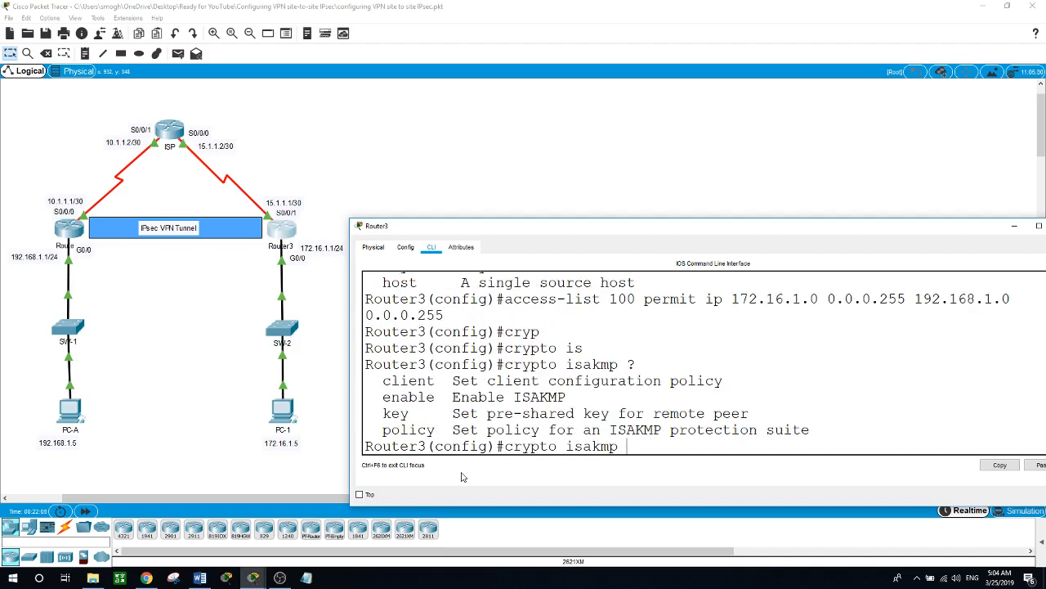
{"action": "type", "text": "pol"}
{"action": "key", "text": "Tab"}
{"action": "type", "text": "10"}
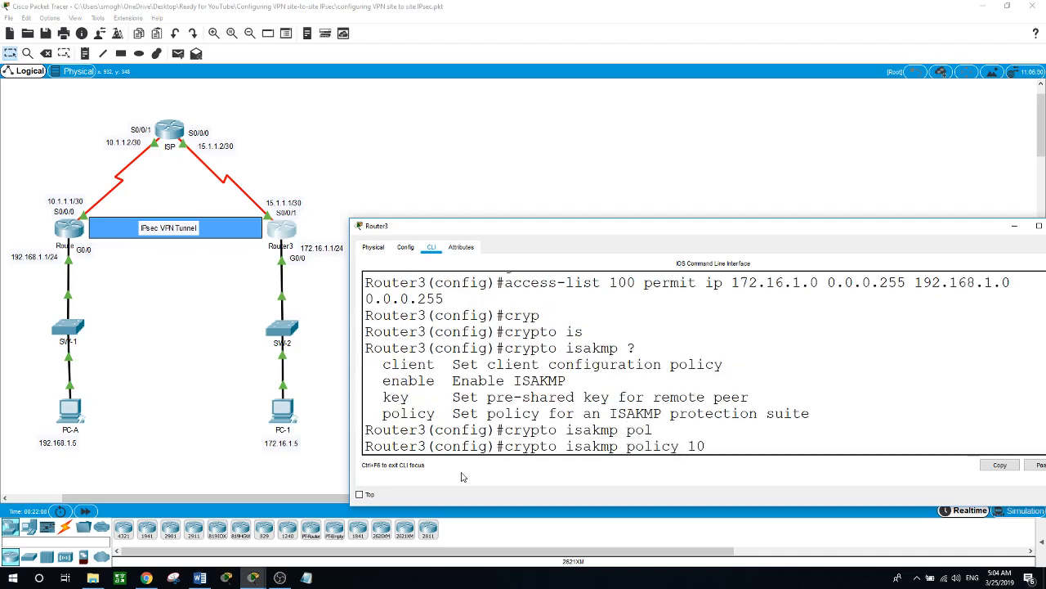
{"action": "key", "text": "Return"}
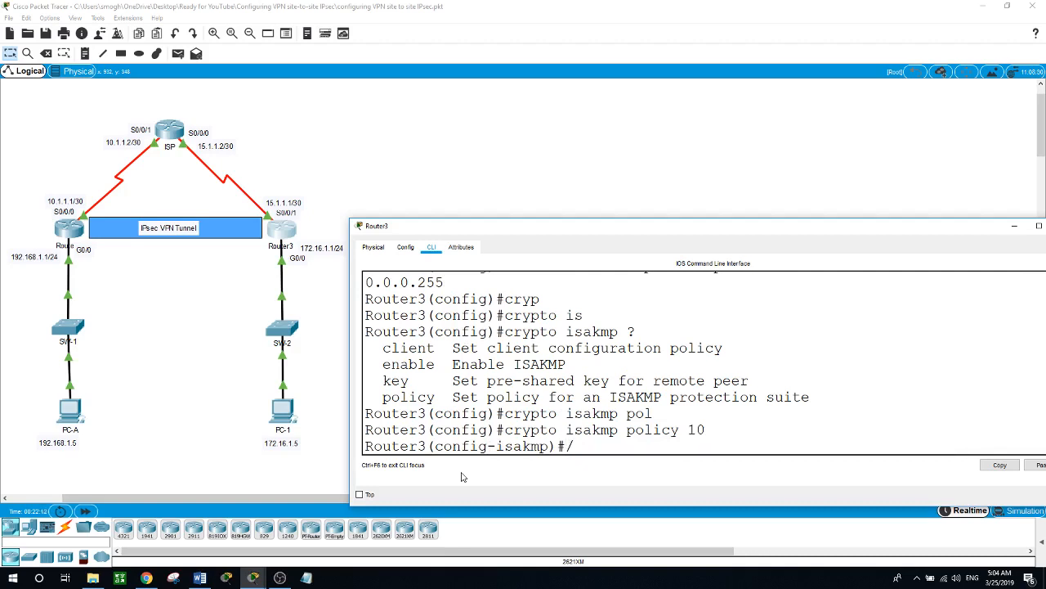
{"action": "type", "text": "?auth"}
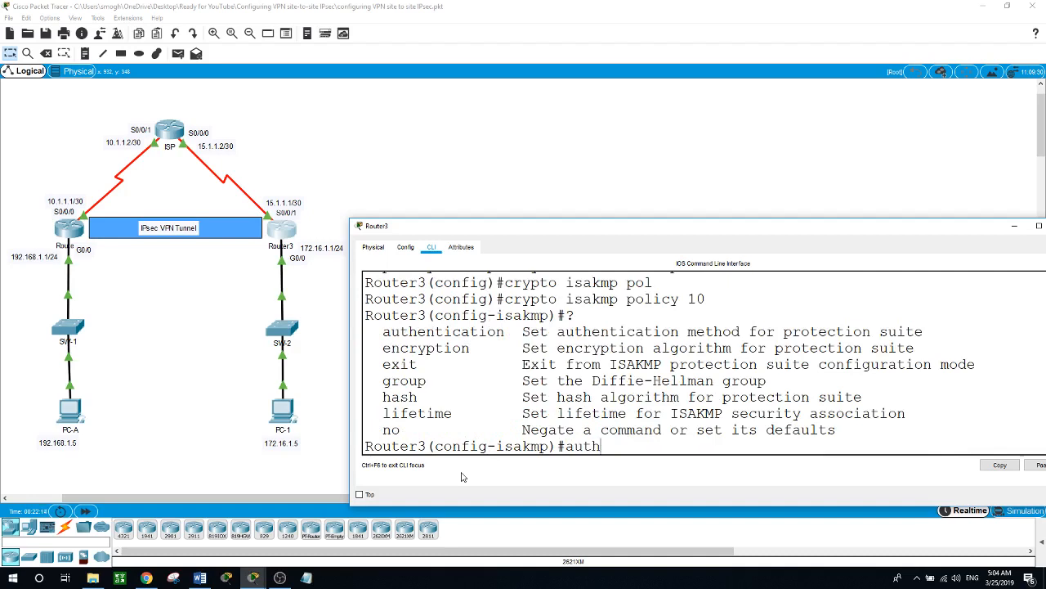
{"action": "key", "text": "Tab"}
{"action": "type", "text": "?"}
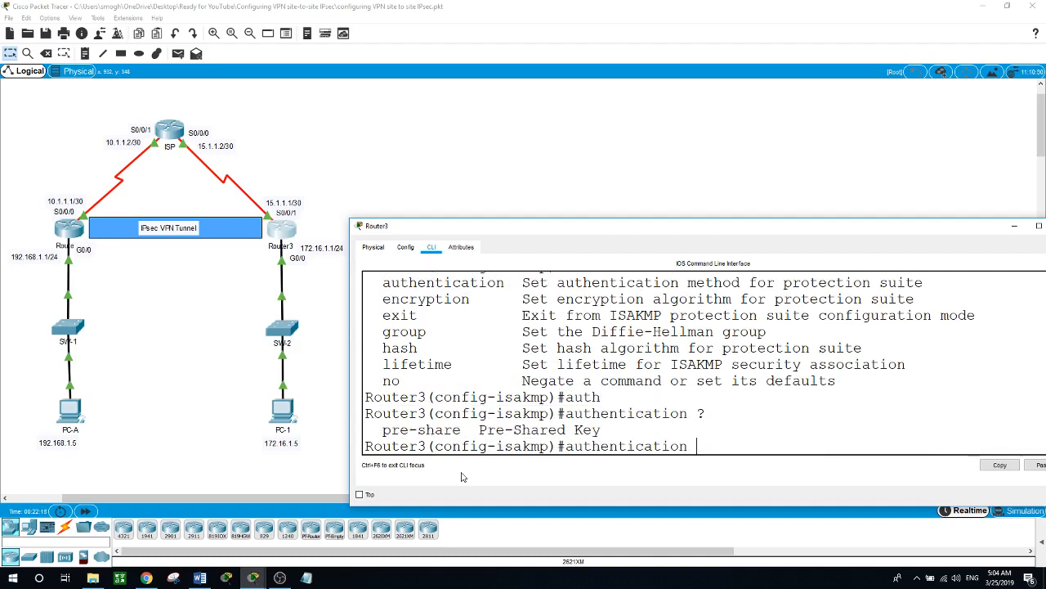
{"action": "type", "text": "pr"}
{"action": "key", "text": "Tab"}
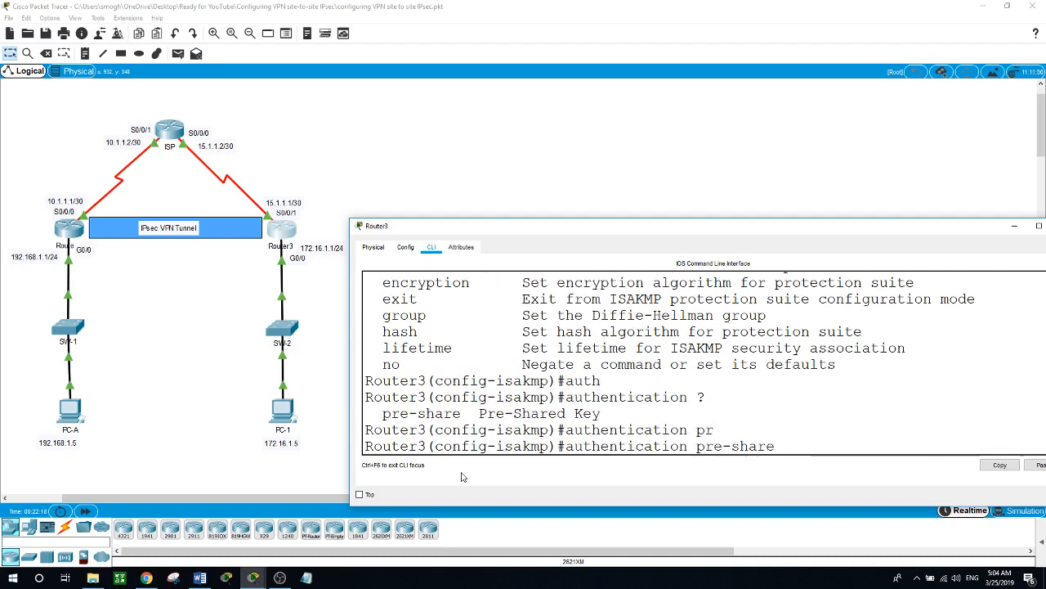
{"action": "key", "text": "Return"}
- Set the policy's encryption to AES 256 and its lifetime to 3600 seconds
{"action": "type", "text": "end"}
{"action": "key", "text": "Tab"}
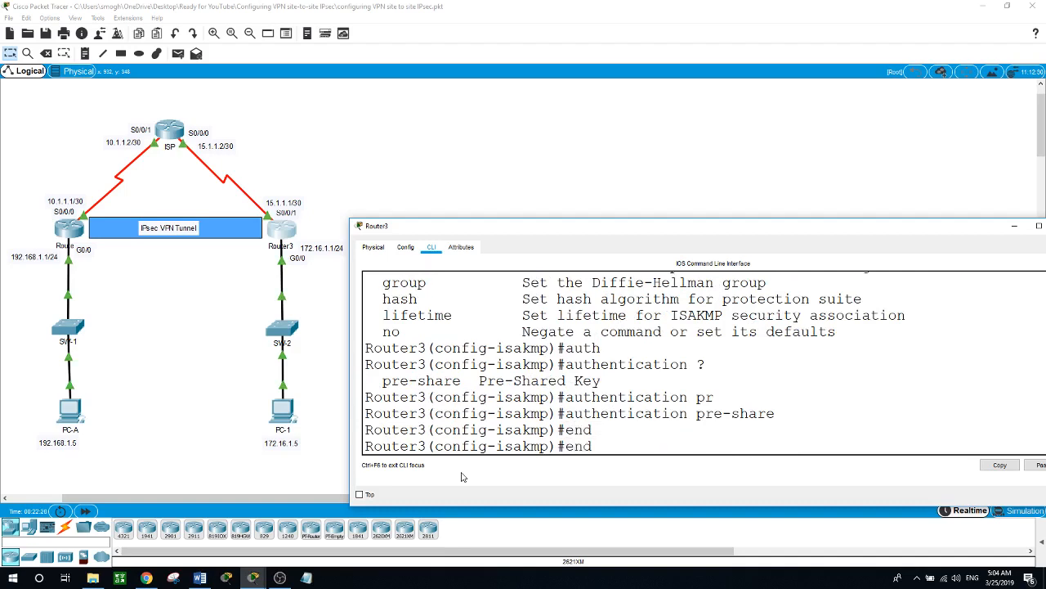
{"action": "key", "text": "BackSpace"}
{"action": "type", "text": "n"}
{"action": "key", "text": "BackSpace"}
{"action": "type", "text": "c"}
{"action": "key", "text": "Tab"}
{"action": "type", "text": "?ae"}
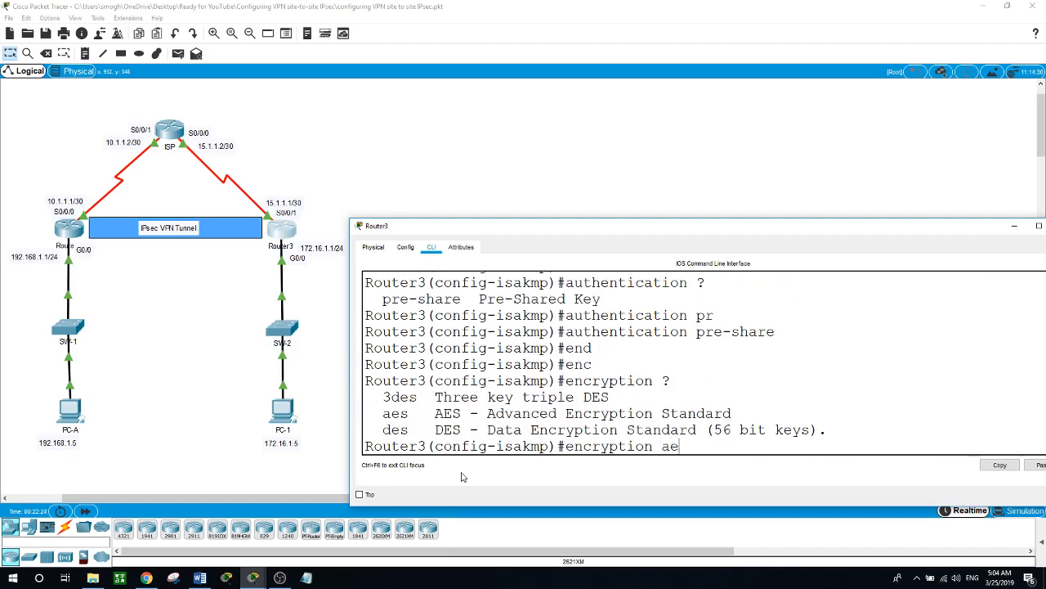
{"action": "type", "text": "s ?"}
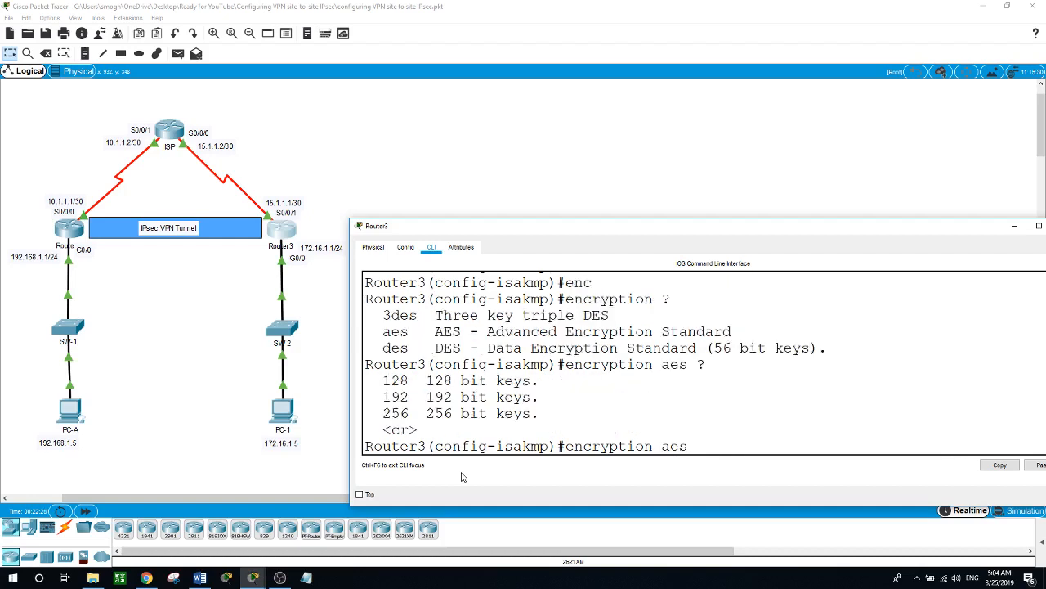
{"action": "type", "text": "256"}
{"action": "key", "text": "Return"}
{"action": "type", "text": "life"}
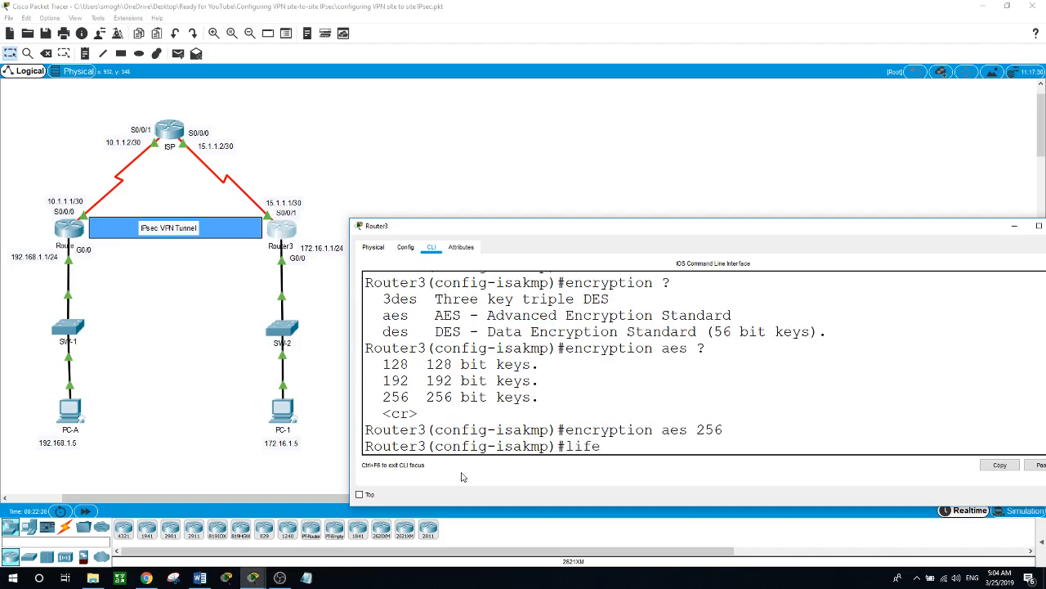
{"action": "key", "text": "Tab"}
{"action": "type", "text": "3600"}
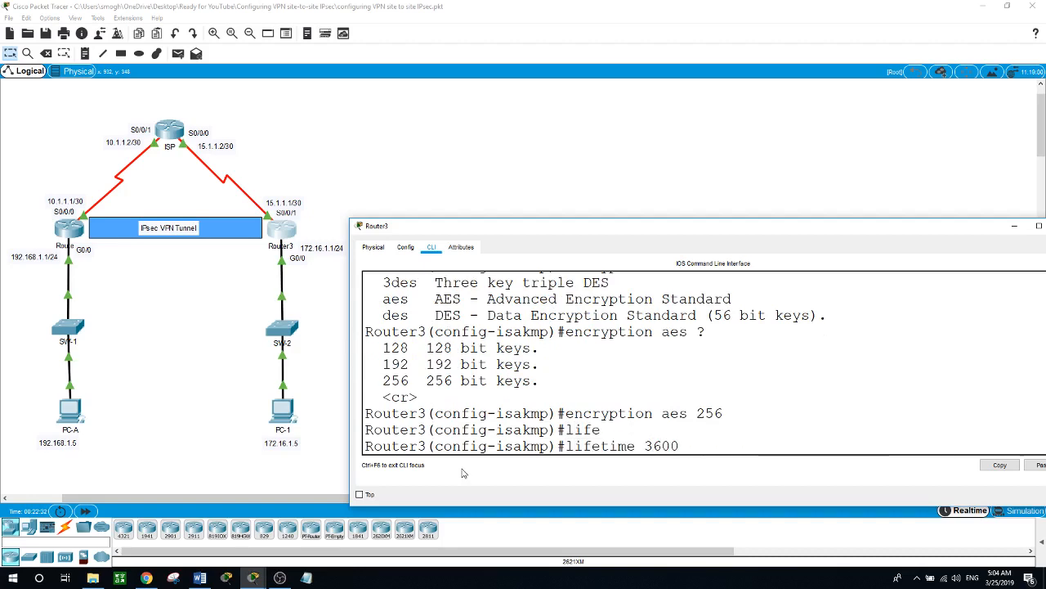
{"action": "key", "text": "Return"}
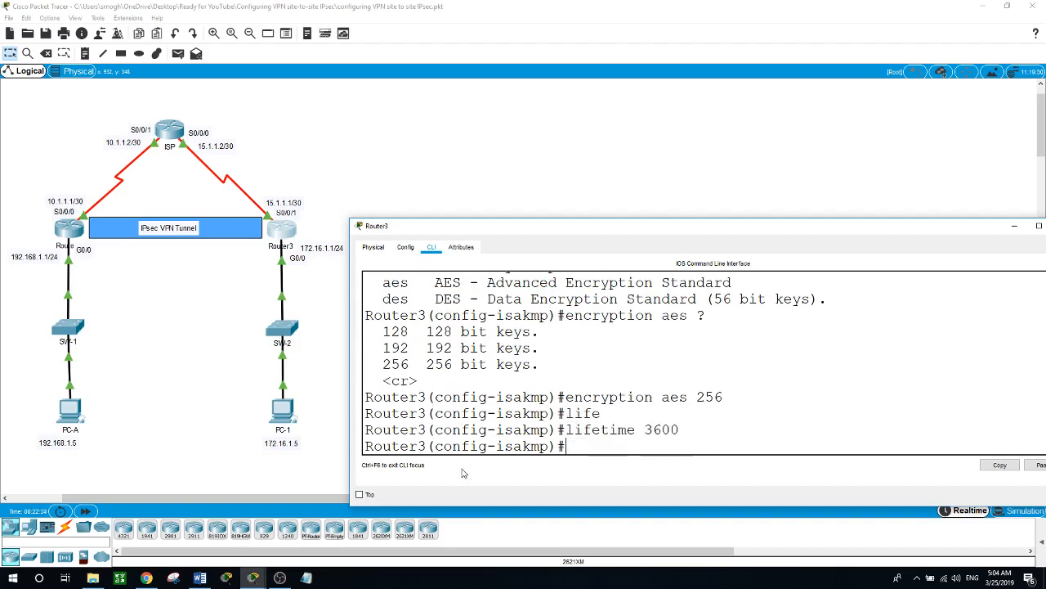
- Set Diffie-Hellman group 5 and SHA hashing, then exit the ISAKMP policy
{"action": "type", "text": "gr"}
{"action": "key", "text": "Tab"}
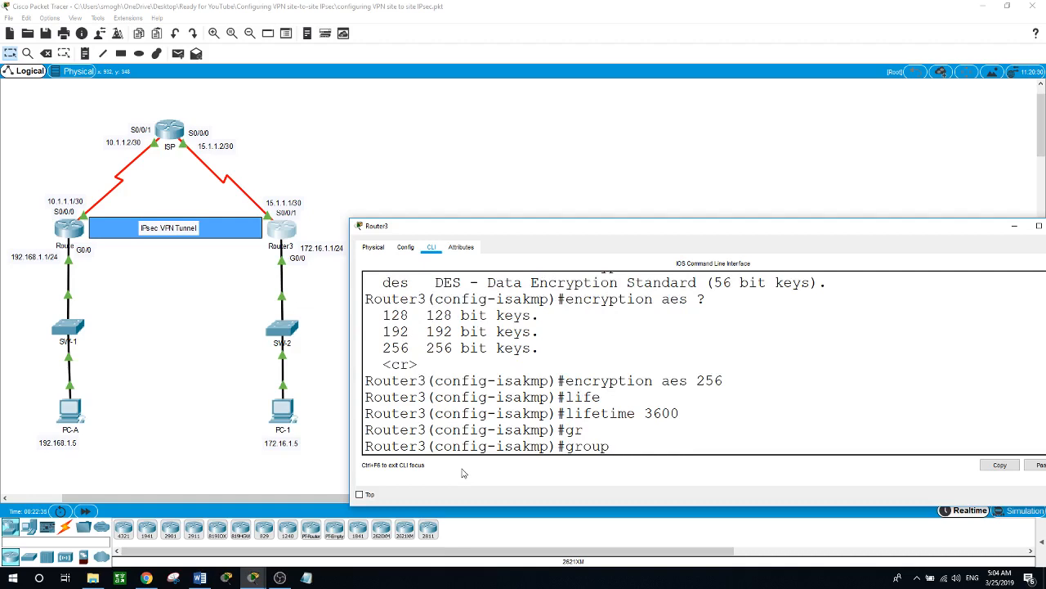
{"action": "type", "text": "5"}
{"action": "key", "text": "Return"}
{"action": "type", "text": "sh"}
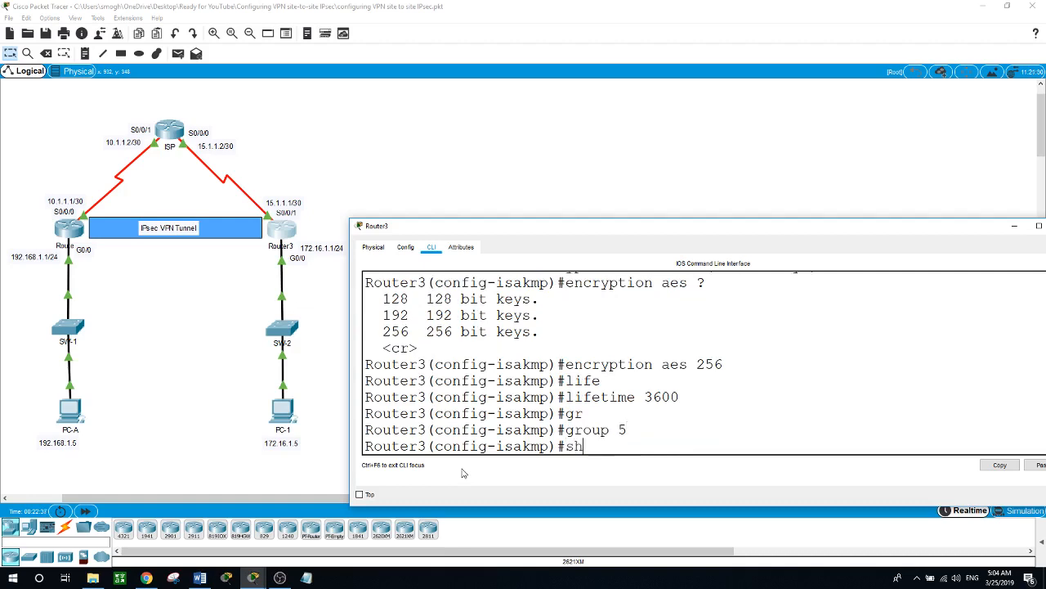
{"action": "key", "text": "Tab"}
{"action": "key", "text": "BackSpace"}
{"action": "key", "text": "BackSpace"}
{"action": "type", "text": "hash"}
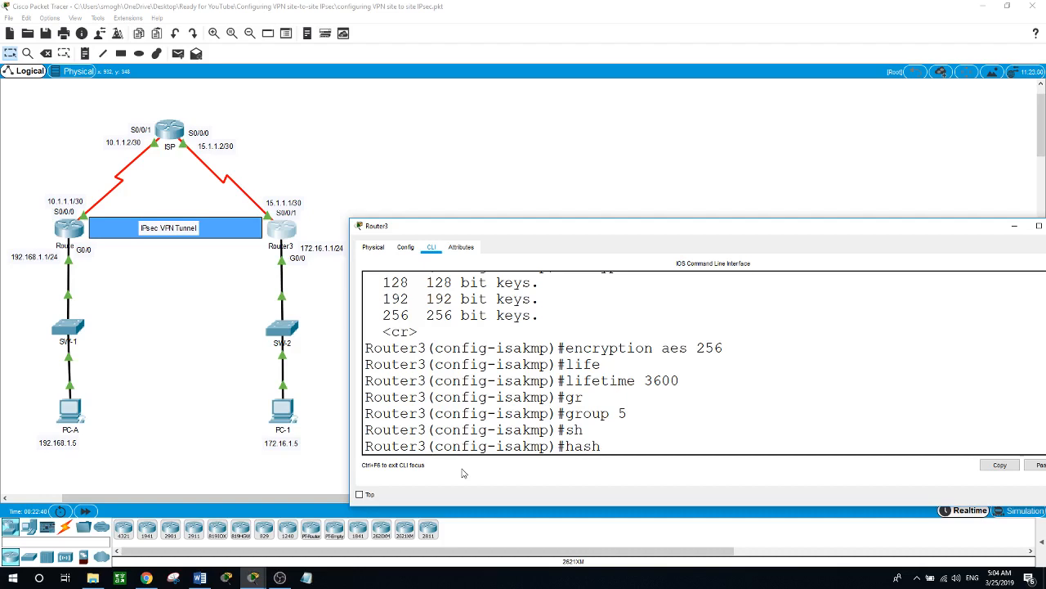
{"action": "key", "text": "Tab"}
{"action": "type", "text": "sh"}
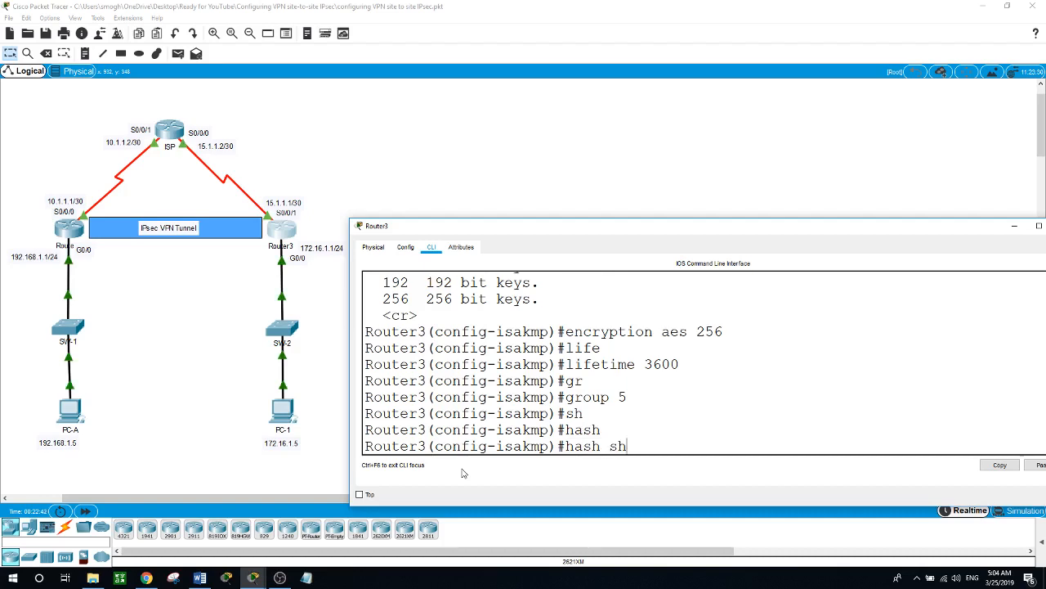
{"action": "key", "text": "Tab"}
{"action": "key", "text": "Return"}
{"action": "type", "text": "exit"}
{"action": "key", "text": "Return"}
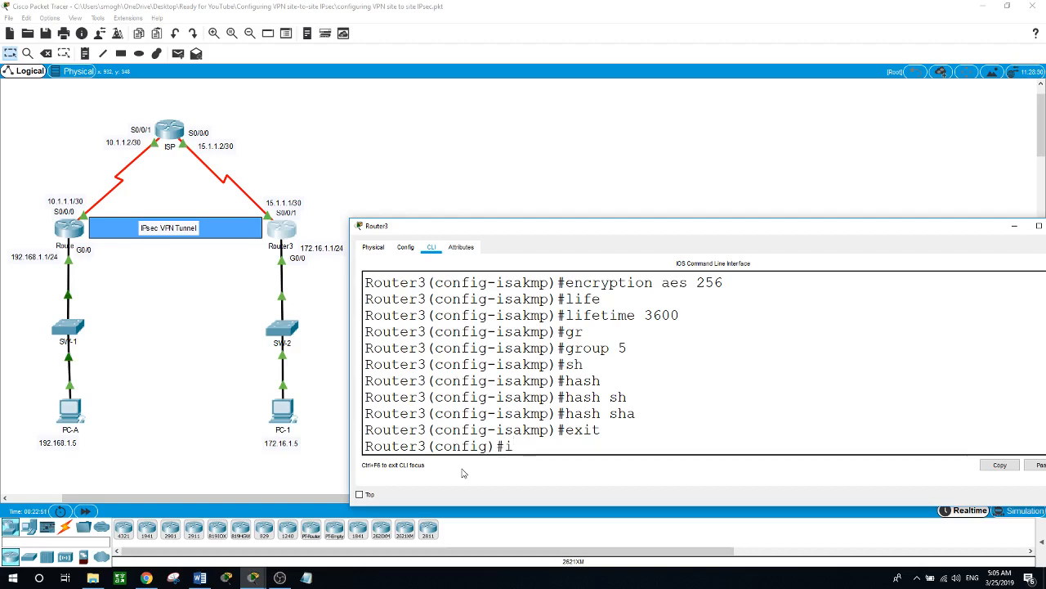
- Enter crypto isakmp key with the pre-shared key for peer address 10.1.1.1
{"action": "type", "text": "s"}
{"action": "key", "text": "BackSpace"}
{"action": "key", "text": "BackSpace"}
{"action": "type", "text": "cr"}
{"action": "key", "text": "Tab"}
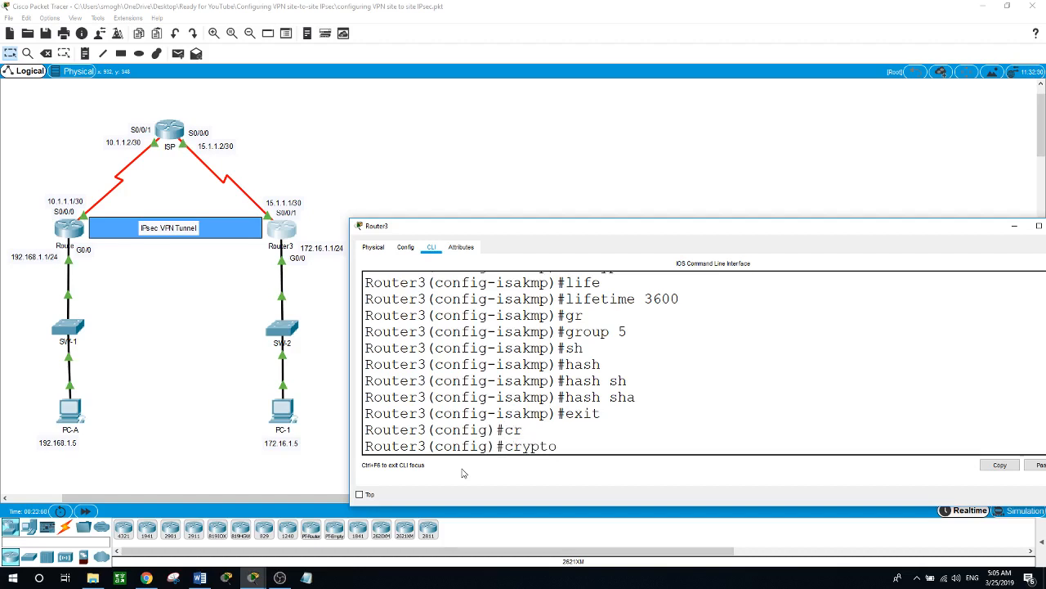
{"action": "type", "text": "?"}
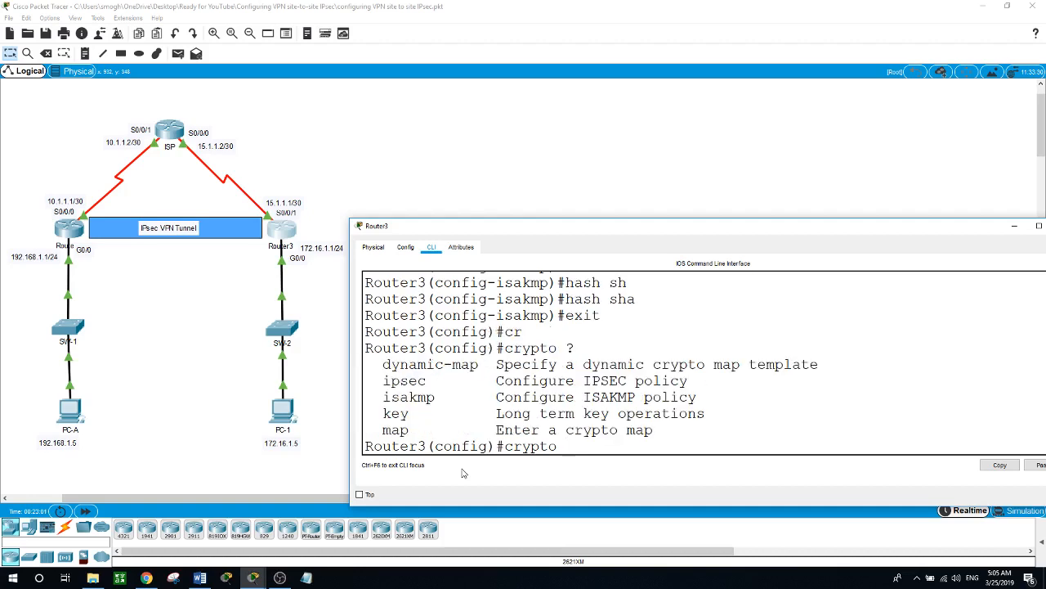
{"action": "type", "text": "is"}
{"action": "key", "text": "Tab"}
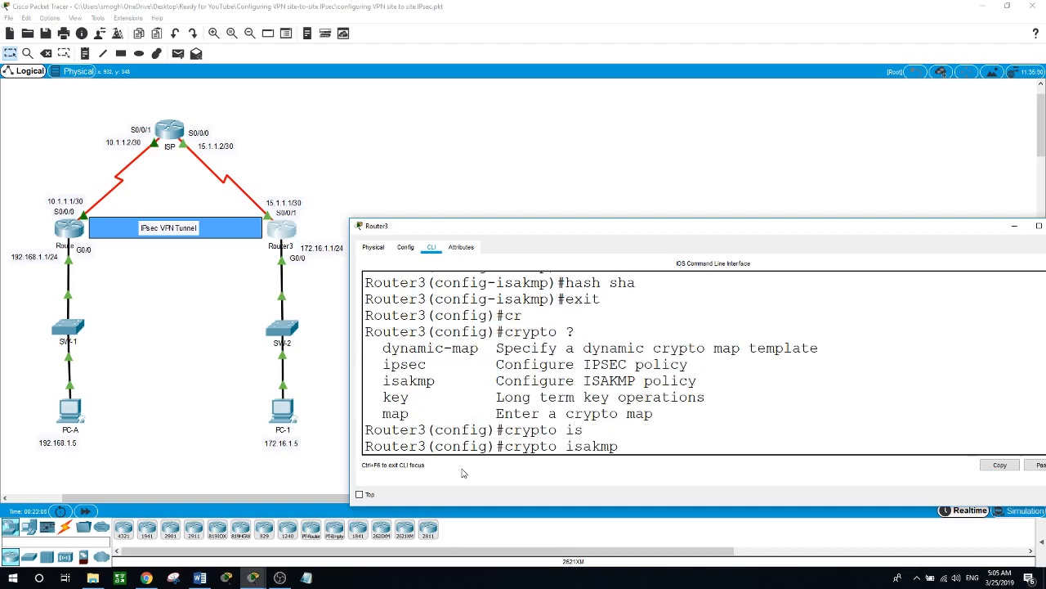
{"action": "type", "text": "?ke"}
{"action": "key", "text": "Tab"}
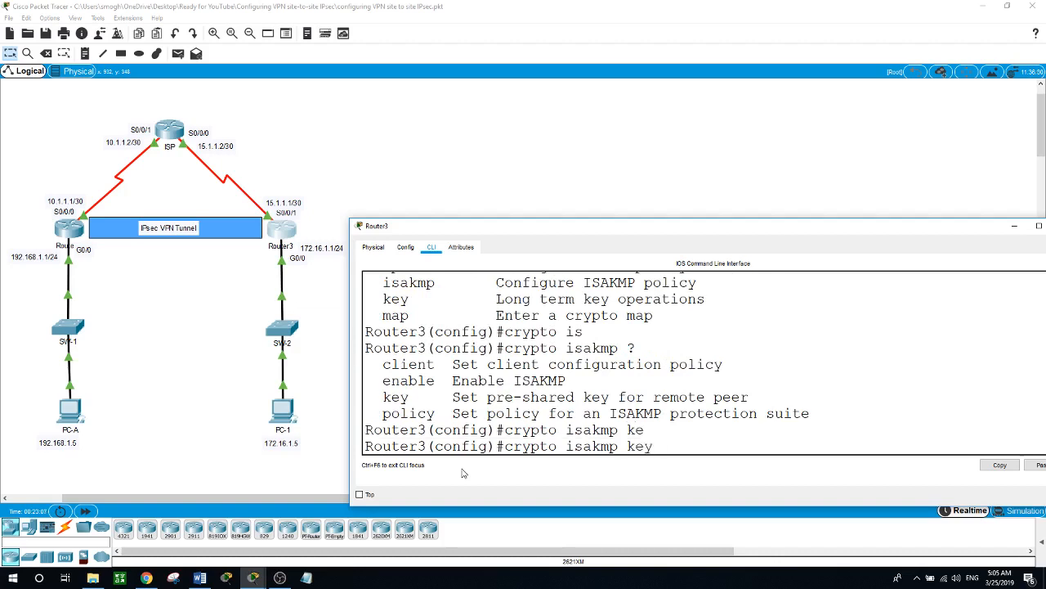
{"action": "type", "text": "cisco "}
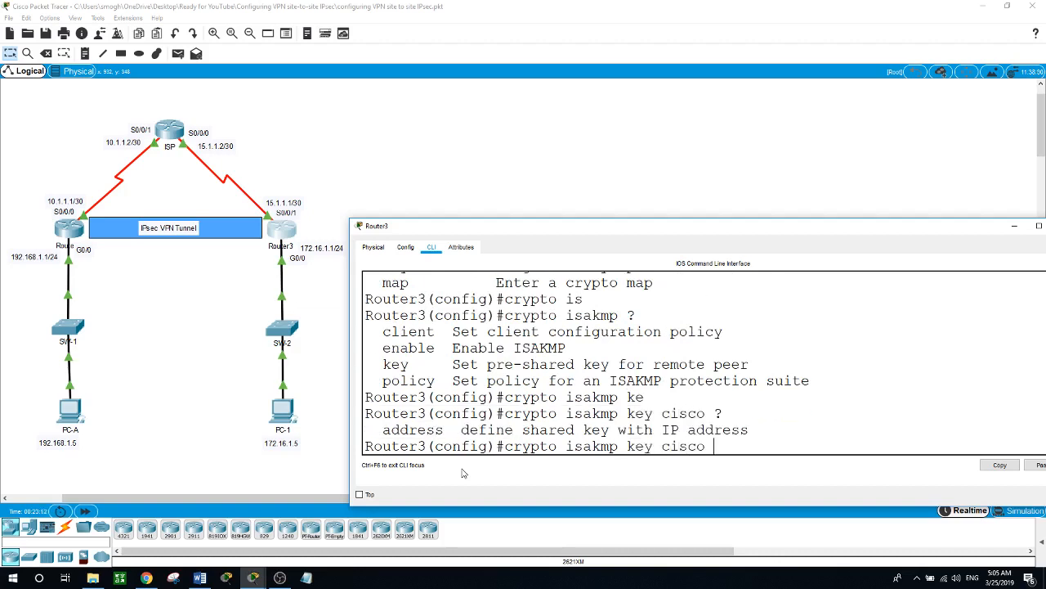
{"action": "type", "text": "?add"}
{"action": "key", "text": "Tab"}
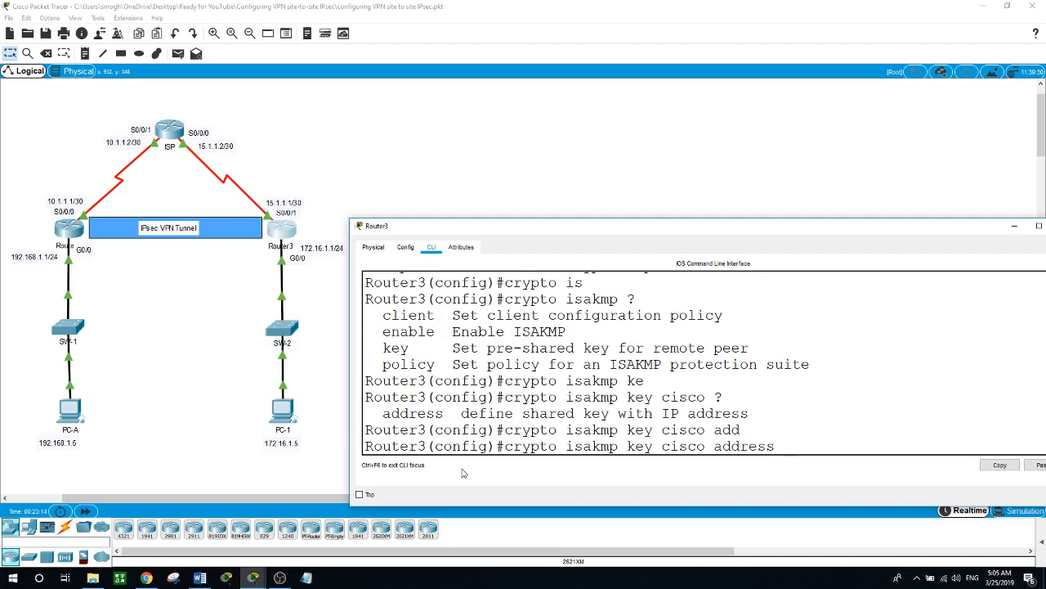
{"action": "type", "text": "?"}
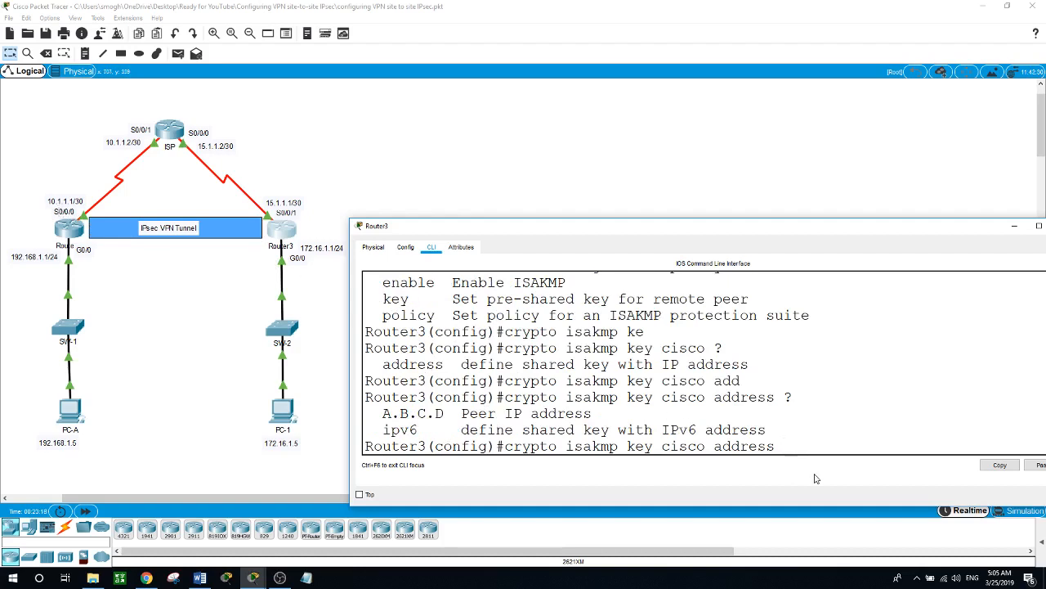
{"action": "type", "text": "10.1.1.1"}
{"action": "key", "text": "Return"}
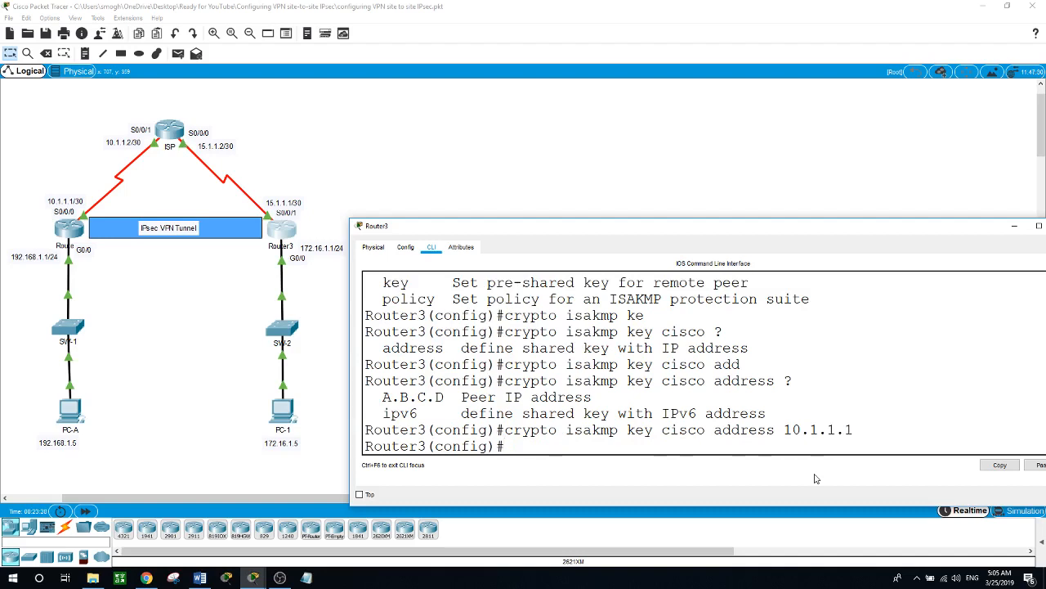
- Create crypto ipsec transform-set VPN-SET with esp-aes 256 and esp-sha-hmac
{"action": "type", "text": "cryp"}
{"action": "key", "text": "Tab"}
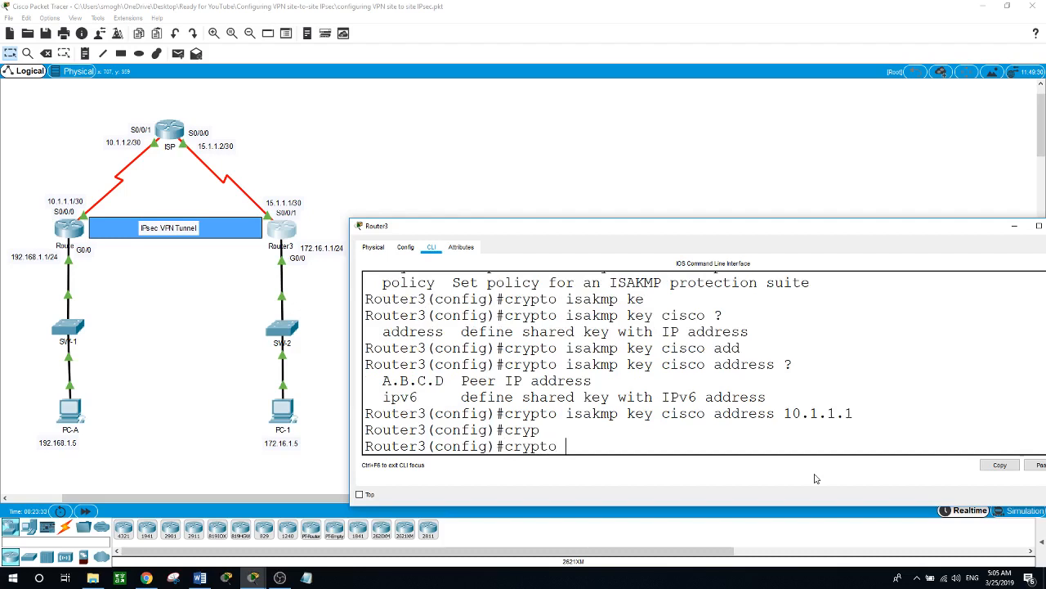
{"action": "type", "text": "is"}
{"action": "key", "text": "BackSpace"}
{"action": "type", "text": "p"}
{"action": "key", "text": "Tab"}
{"action": "type", "text": "?"}
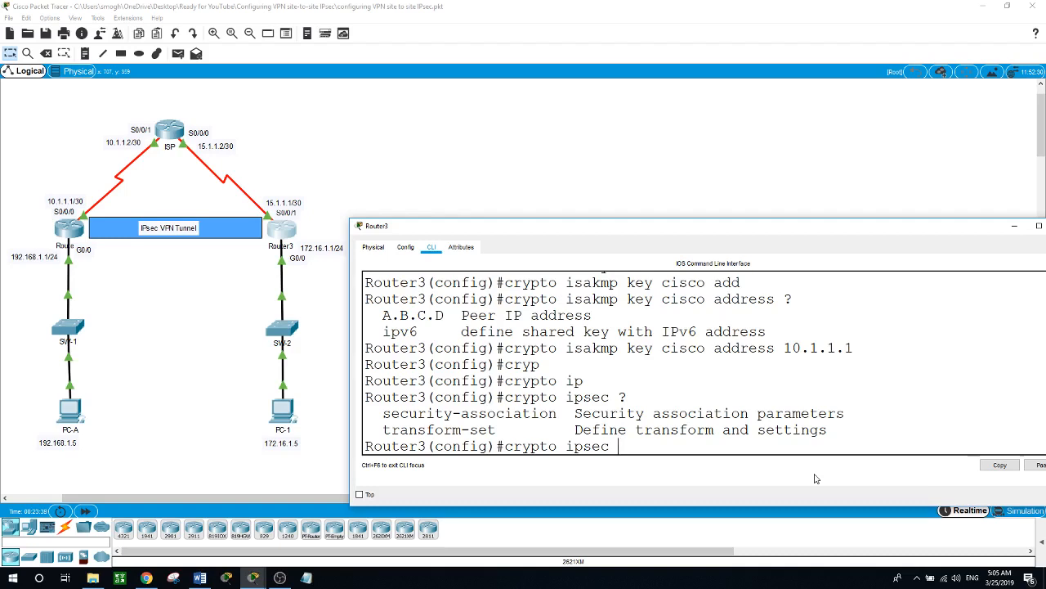
{"action": "type", "text": "tr"}
{"action": "key", "text": "Tab"}
{"action": "type", "text": "?"}
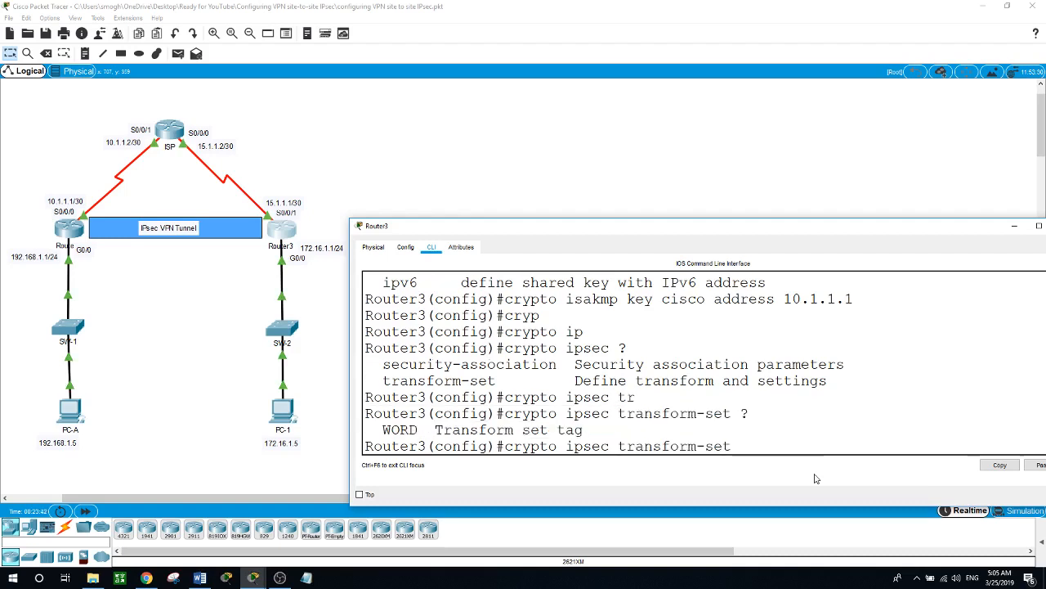
{"action": "type", "text": "VPN-SET "}
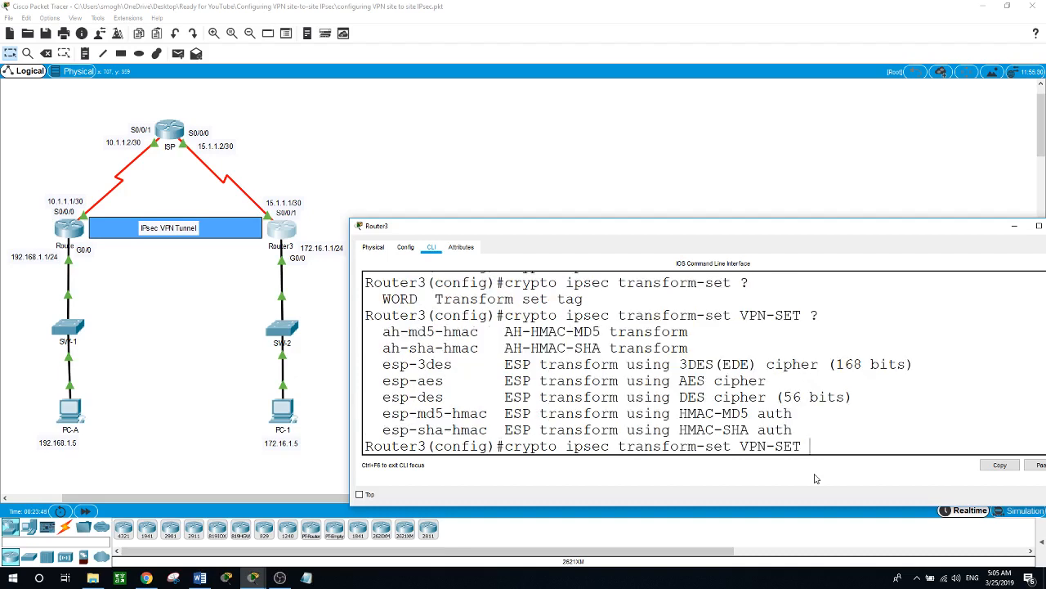
{"action": "type", "text": "?e"}
{"action": "type", "text": "sp"}
{"action": "type", "text": "-aes"}
{"action": "type", "text": " ?"}
{"action": "type", "text": "2"}
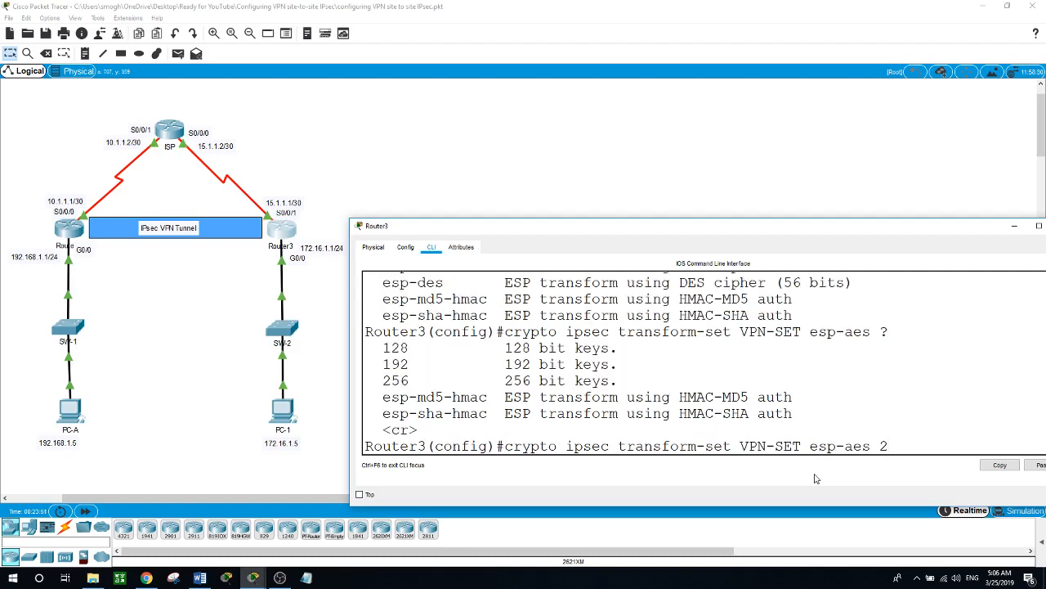
{"action": "type", "text": "56"}
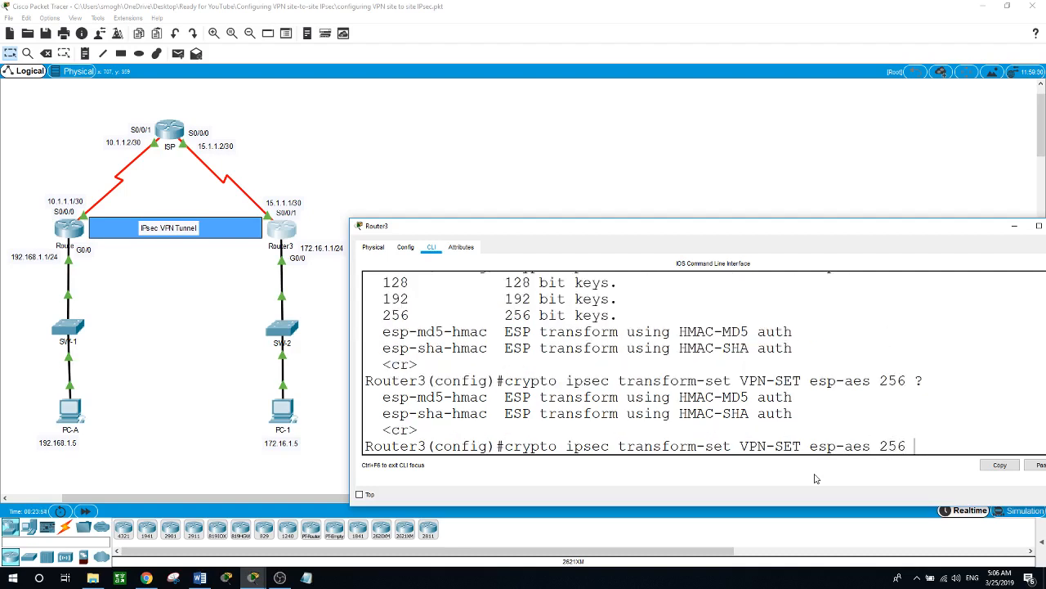
{"action": "type", "text": "?esp-sh"}
{"action": "type", "text": "a-h"}
{"action": "key", "text": "Tab"}
{"action": "key", "text": "Return"}
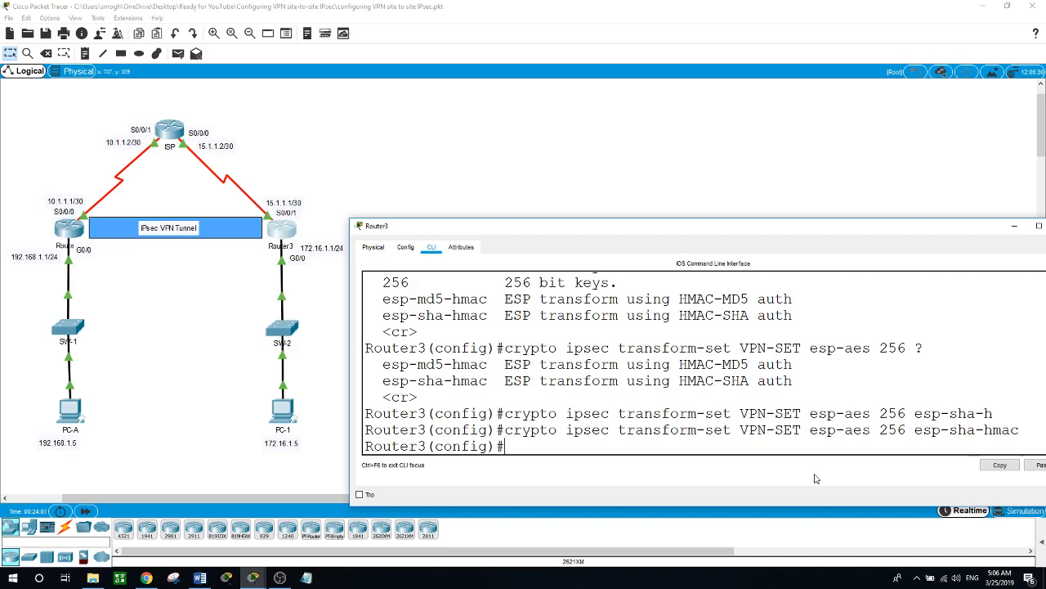
- Create crypto map VPN-MAP 10 ipsec-isakmp and set its peer to 10.1.1.1
{"action": "type", "text": "cry"}
{"action": "key", "text": "Tab"}
{"action": "type", "text": "m"}
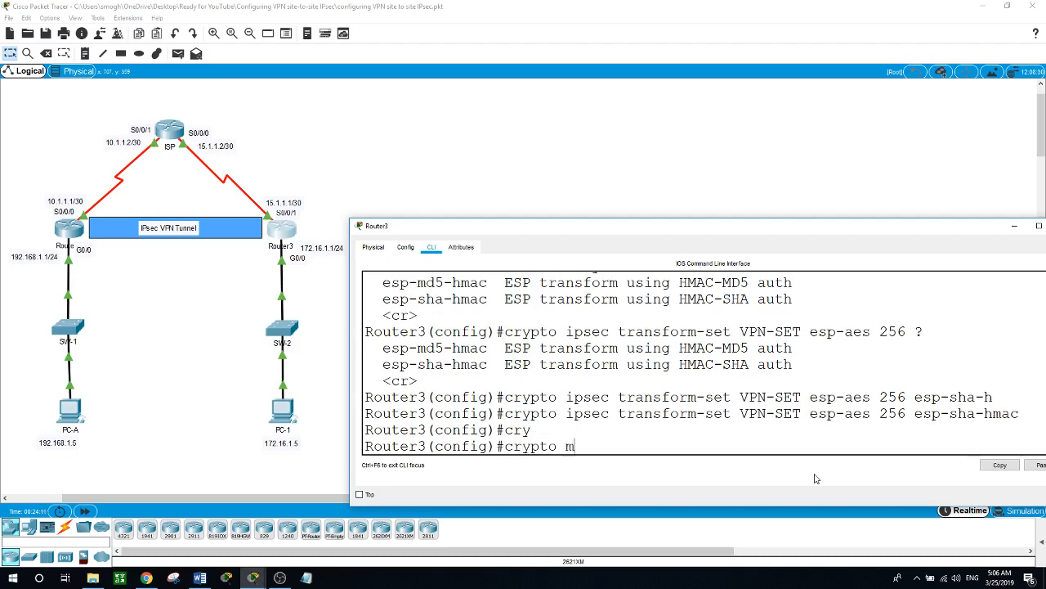
{"action": "type", "text": "ap ?VPN"}
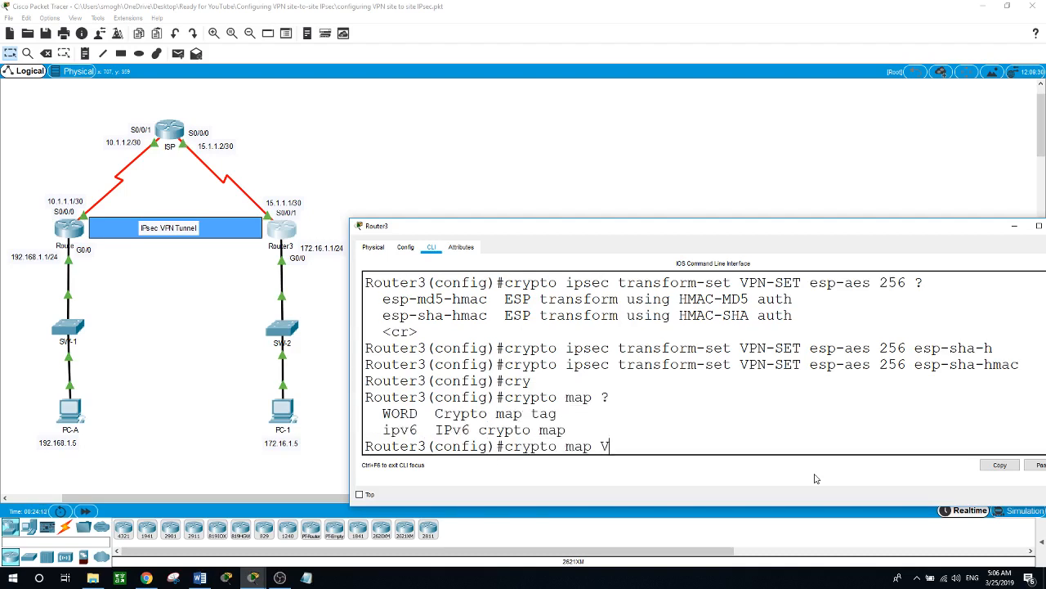
{"action": "type", "text": "-m"}
{"action": "key", "text": "BackSpace"}
{"action": "type", "text": "MAP ?"}
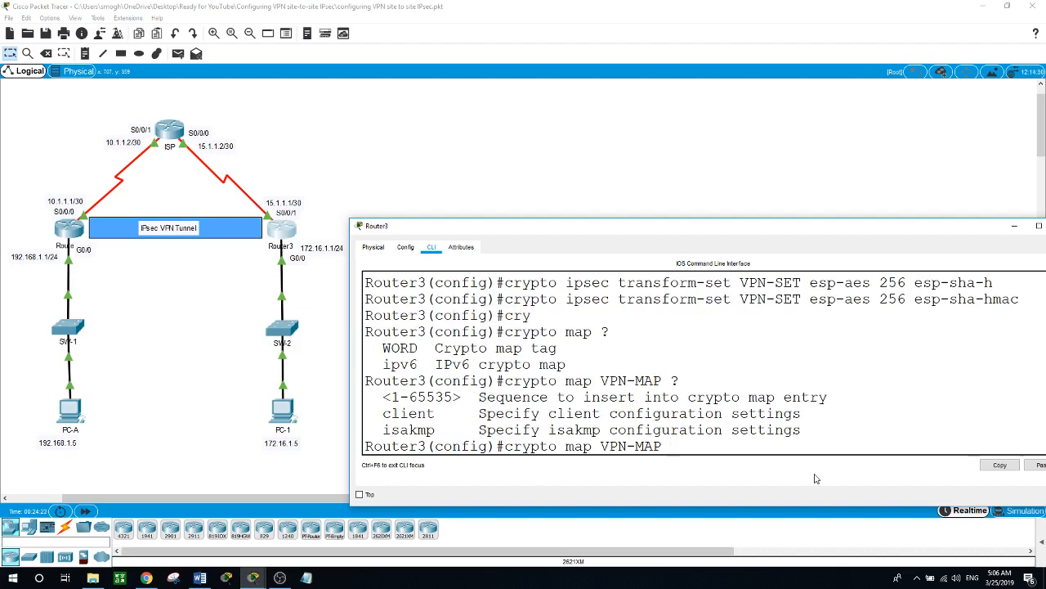
{"action": "type", "text": "10 "}
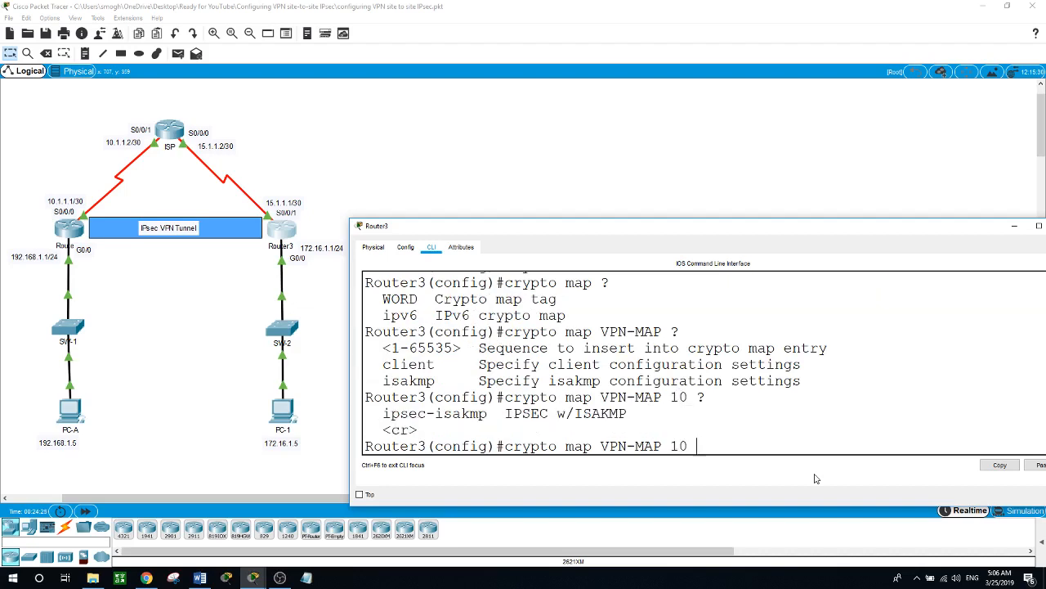
{"action": "type", "text": "?ip"}
{"action": "key", "text": "Tab"}
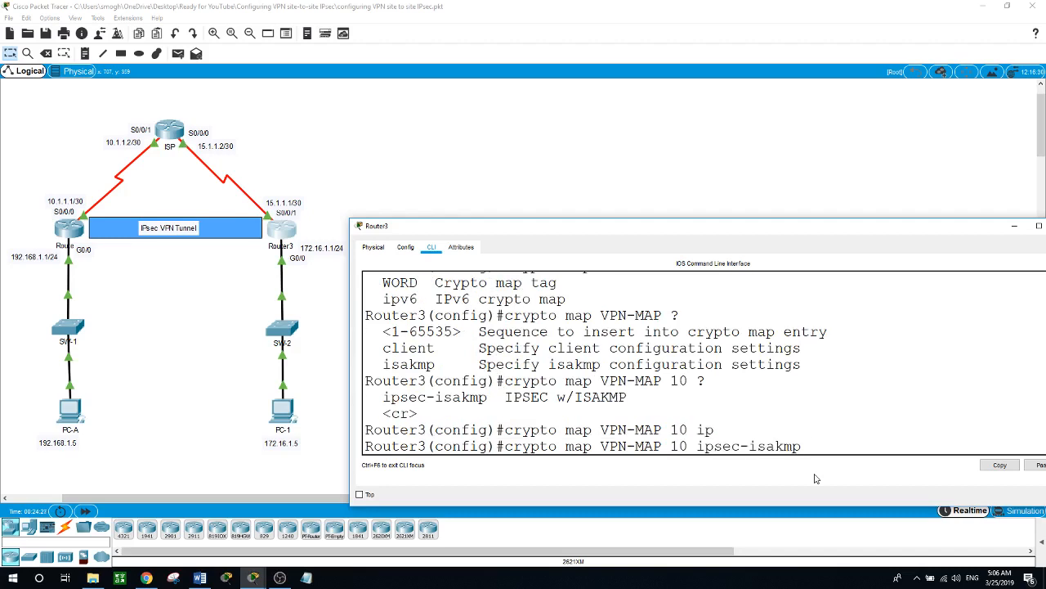
{"action": "key", "text": "Return"}
{"action": "type", "text": "set"}
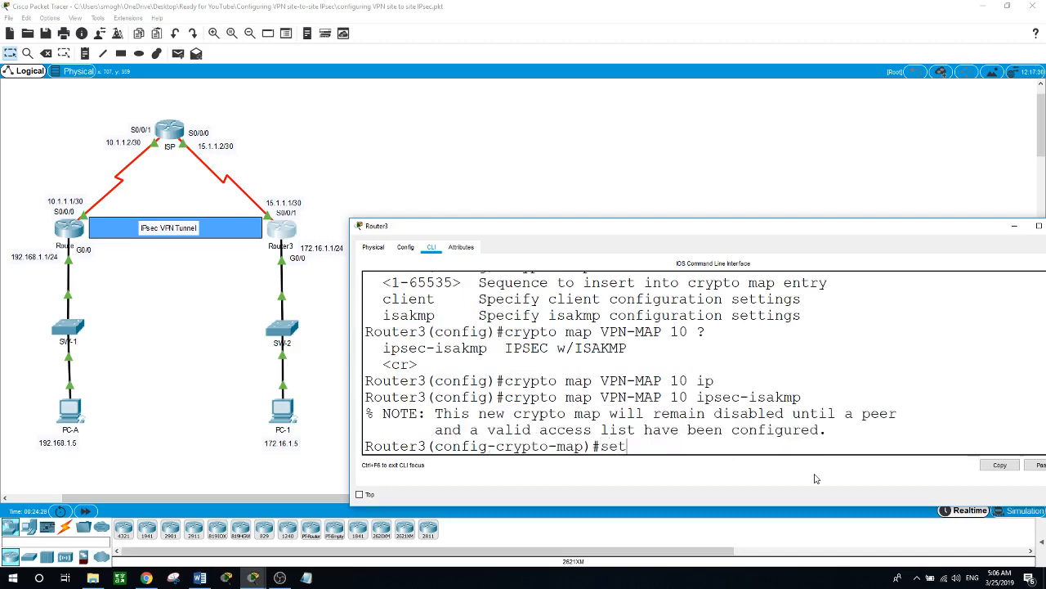
{"action": "type", "text": " ?pe"}
{"action": "key", "text": "Tab"}
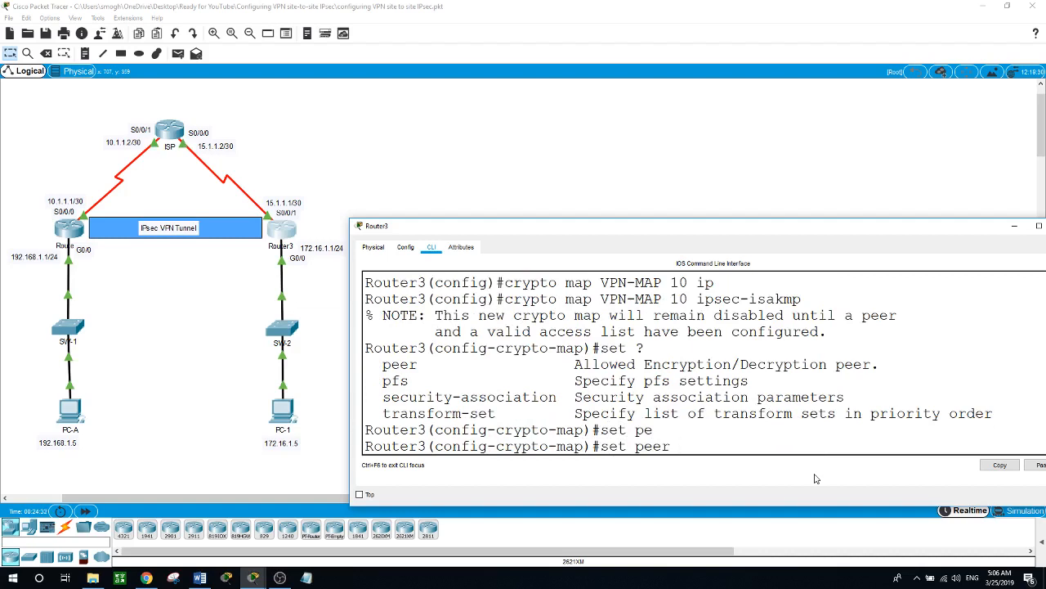
{"action": "type", "text": "10.1.1.1"}
{"action": "key", "text": "Return"}
- Attach transform set VPN-SET and match address 100, then exit the crypto map
{"action": "type", "text": "set tr"}
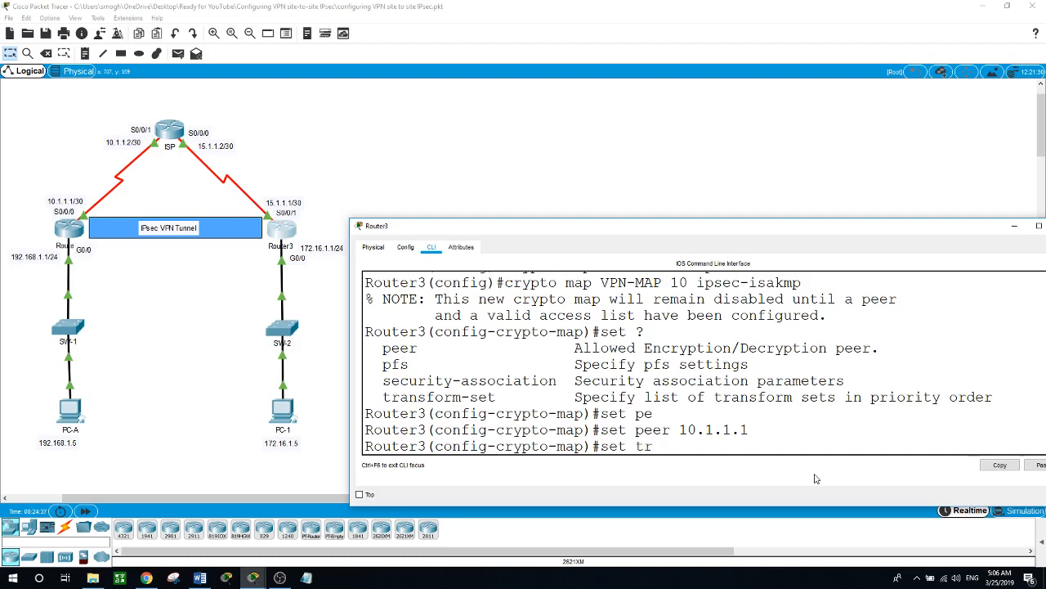
{"action": "key", "text": "Tab"}
{"action": "type", "text": "?"}
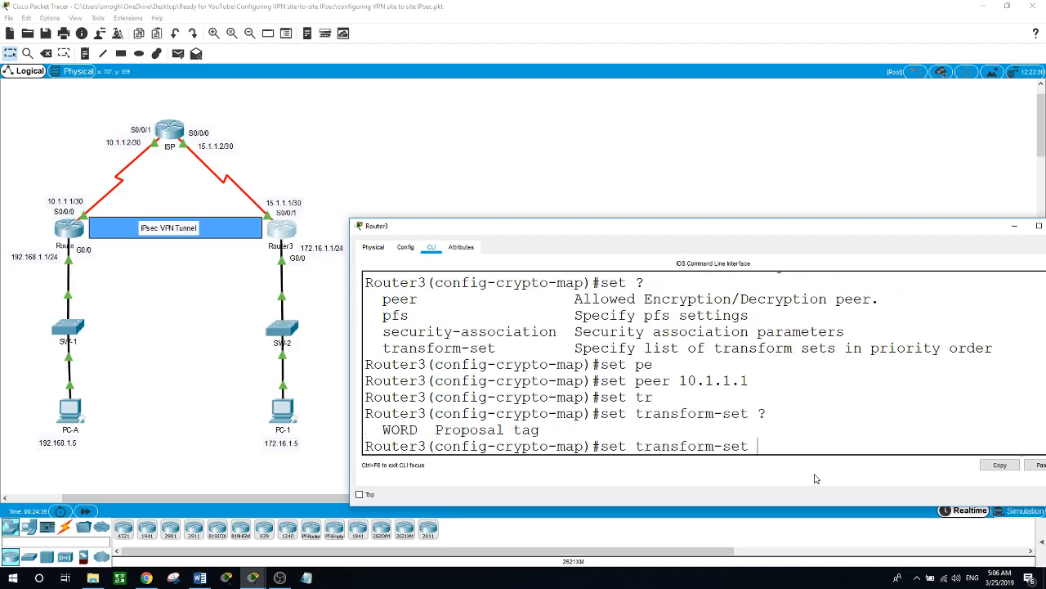
{"action": "type", "text": "VPN-SET"}
{"action": "key", "text": "Return"}
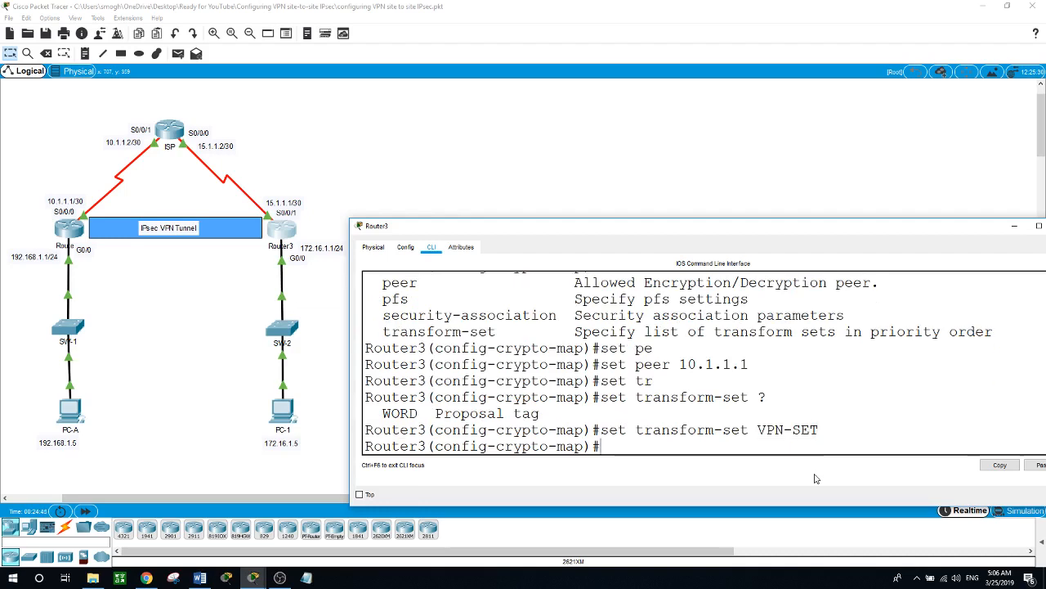
{"action": "type", "text": "mat"}
{"action": "key", "text": "Tab"}
{"action": "type", "text": "add"}
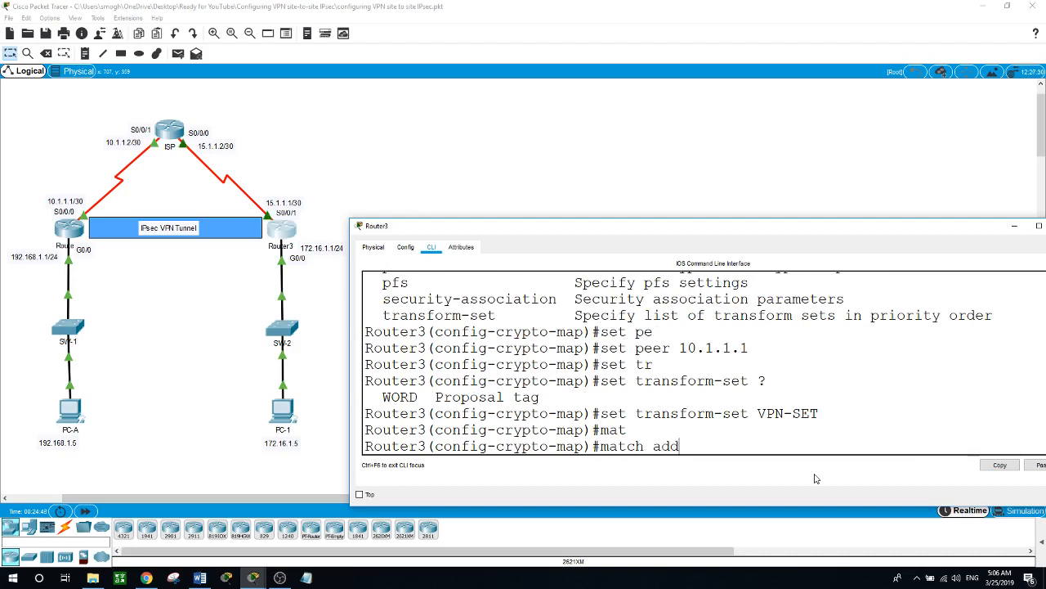
{"action": "key", "text": "Tab"}
{"action": "type", "text": "1"}
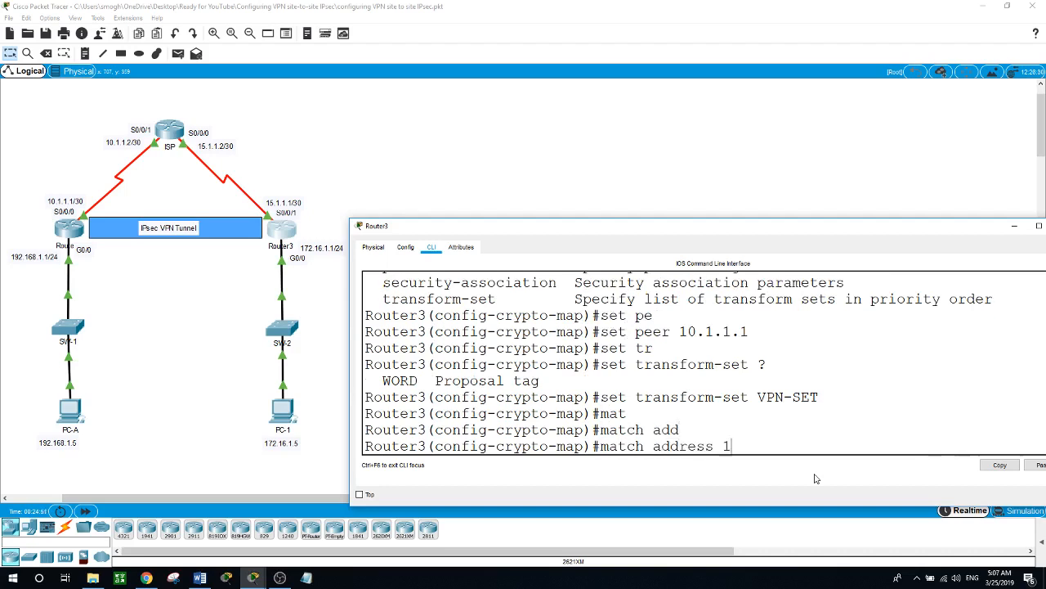
{"action": "type", "text": "00"}
{"action": "key", "text": "Return"}
{"action": "type", "text": "exit"}
{"action": "key", "text": "Return"}
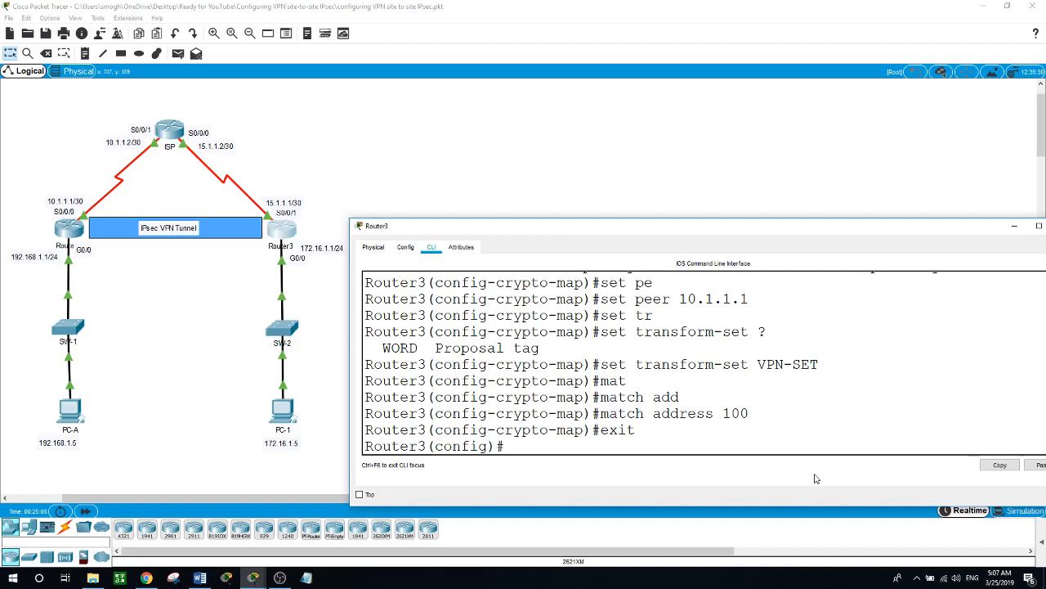
- Apply crypto map VPN-MAP to Router3's interface s0/0/1
{"action": "type", "text": "int s0/0/1"}
{"action": "key", "text": "Return"}
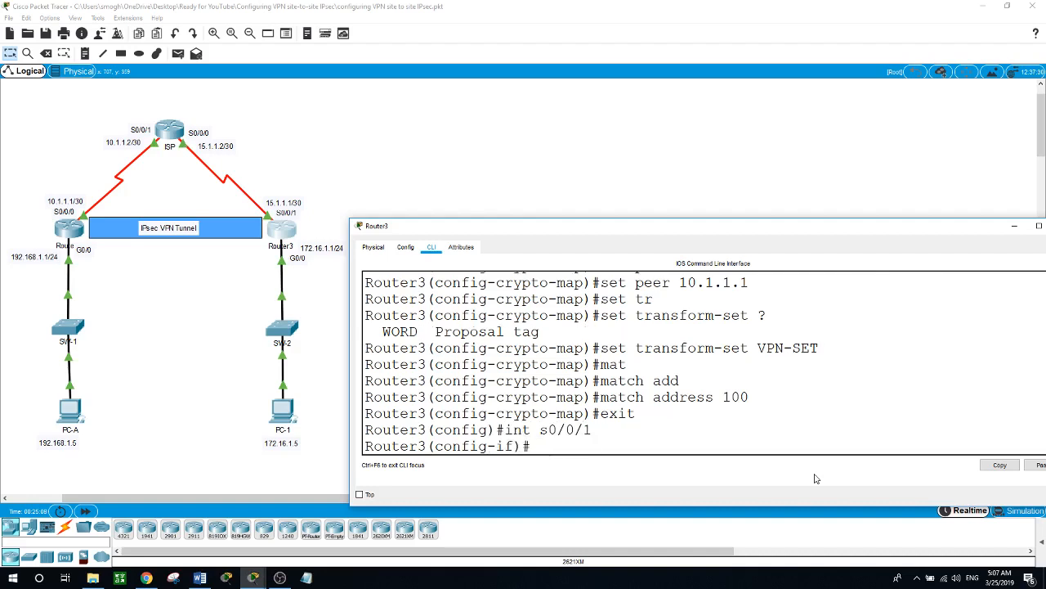
{"action": "type", "text": "cryp"}
{"action": "key", "text": "Tab"}
{"action": "type", "text": "ma"}
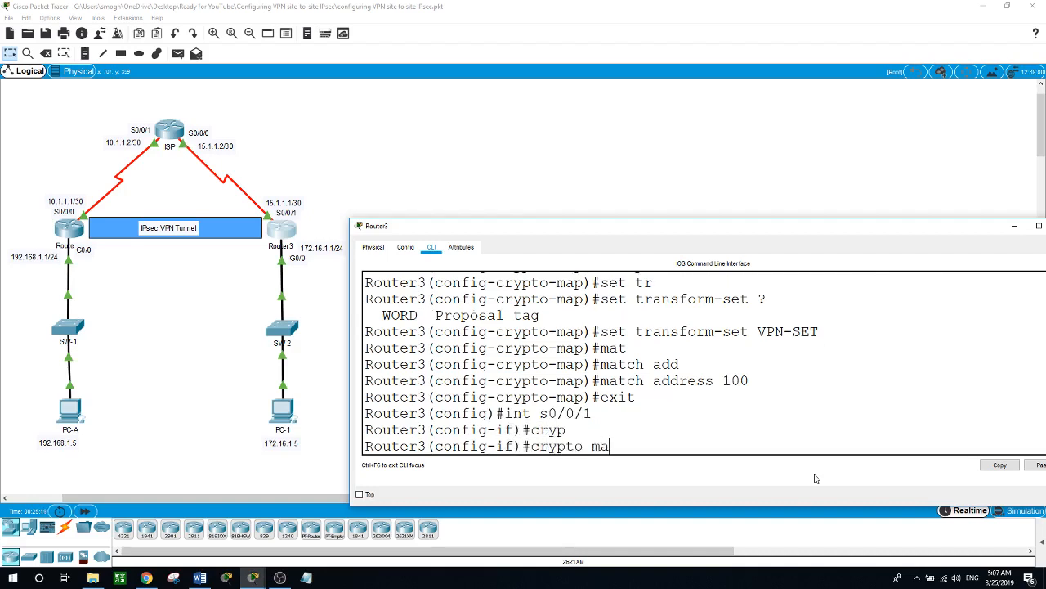
{"action": "key", "text": "Tab"}
{"action": "type", "text": "VP"}
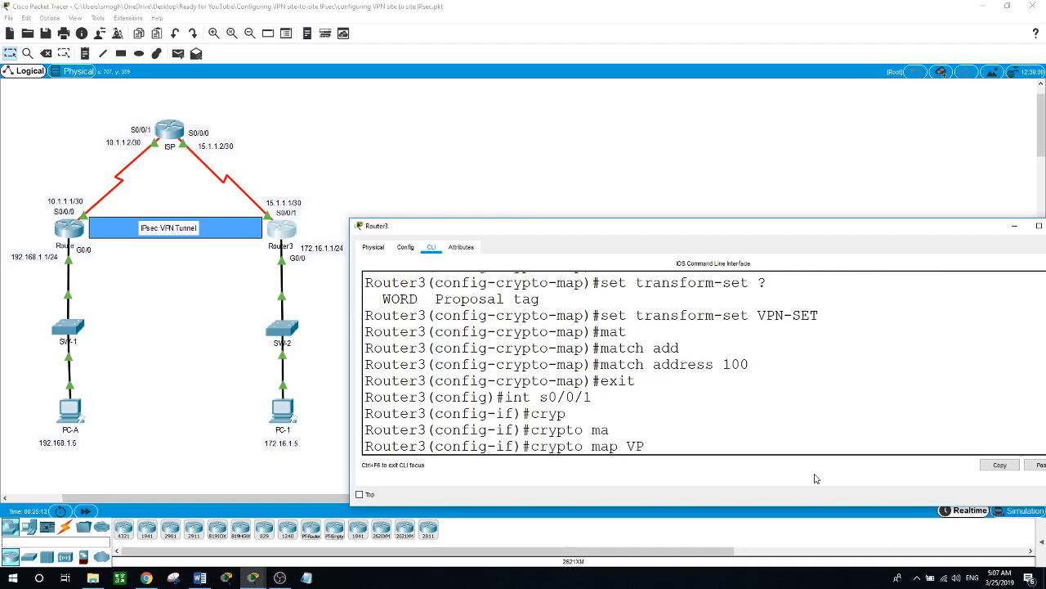
{"action": "type", "text": "N-MAP"}
{"action": "key", "text": "Return"}
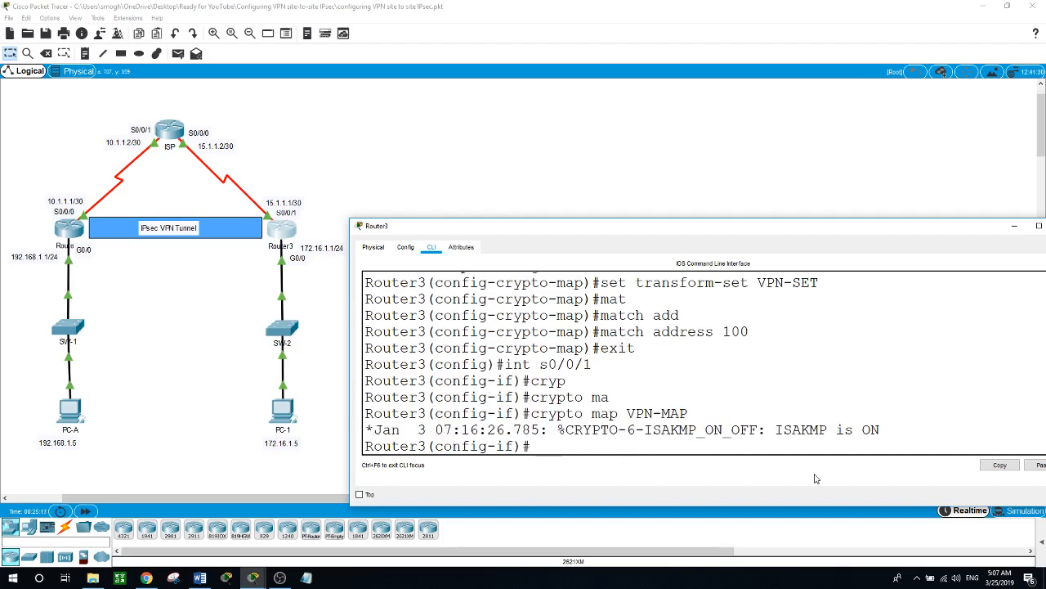
- Exit back to privileged mode and return to the network topology
{"action": "type", "text": "exit"}
{"action": "key", "text": "Return"}
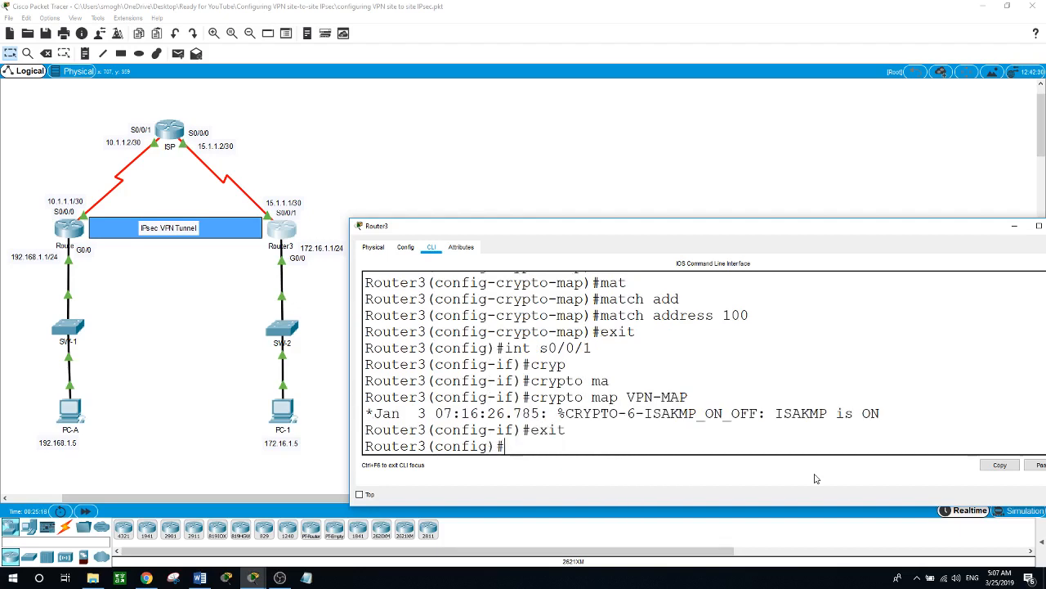
{"action": "key", "text": "Return"}
{"action": "type", "text": "exit"}
{"action": "key", "text": "Return"}
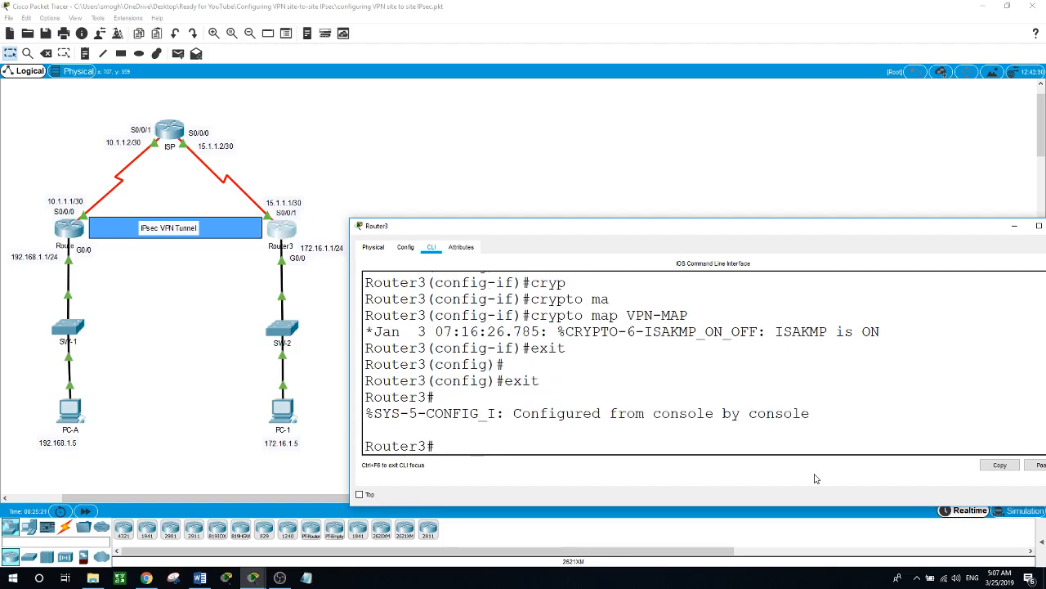
{"action": "left_click", "coordinate": [70, 415]}
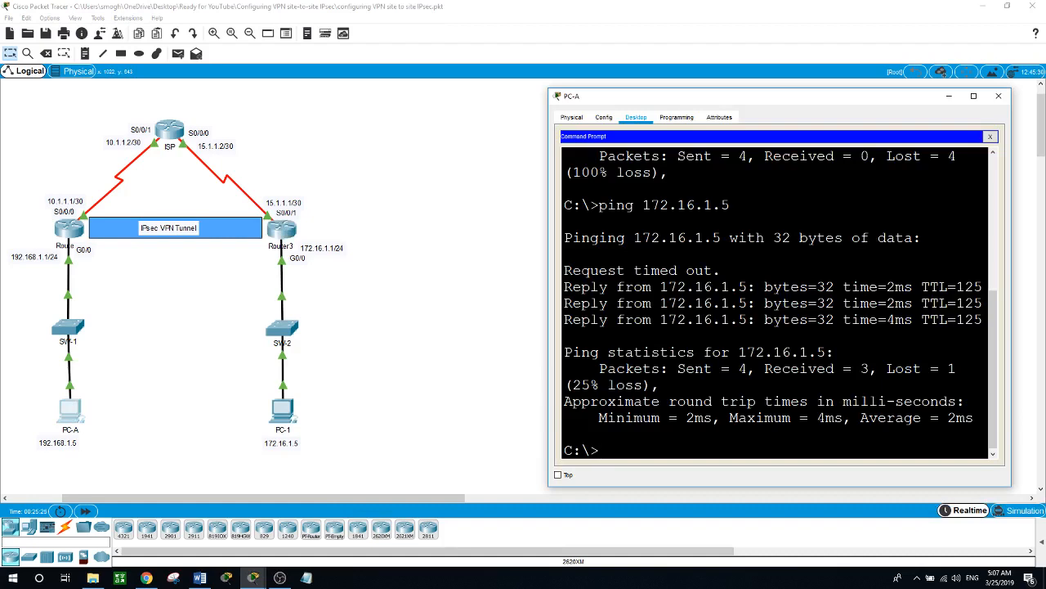
- Rerun PC-A's ping to 172.16.1.5, then bring Router1's CLI to the front
{"action": "key", "text": "Up"}
{"action": "key", "text": "Return"}
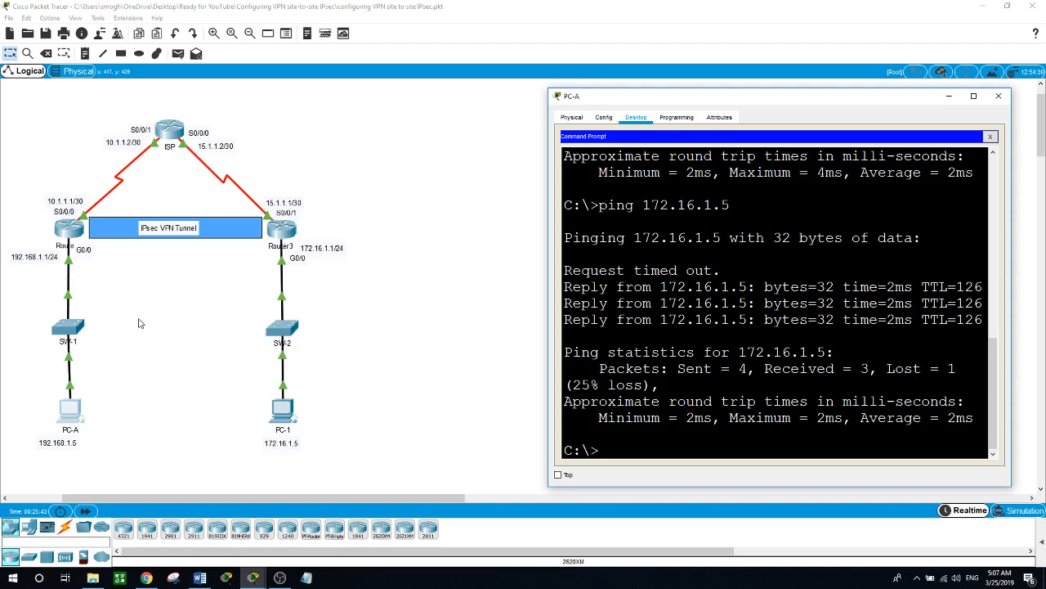
{"action": "left_click", "coordinate": [71, 234]}
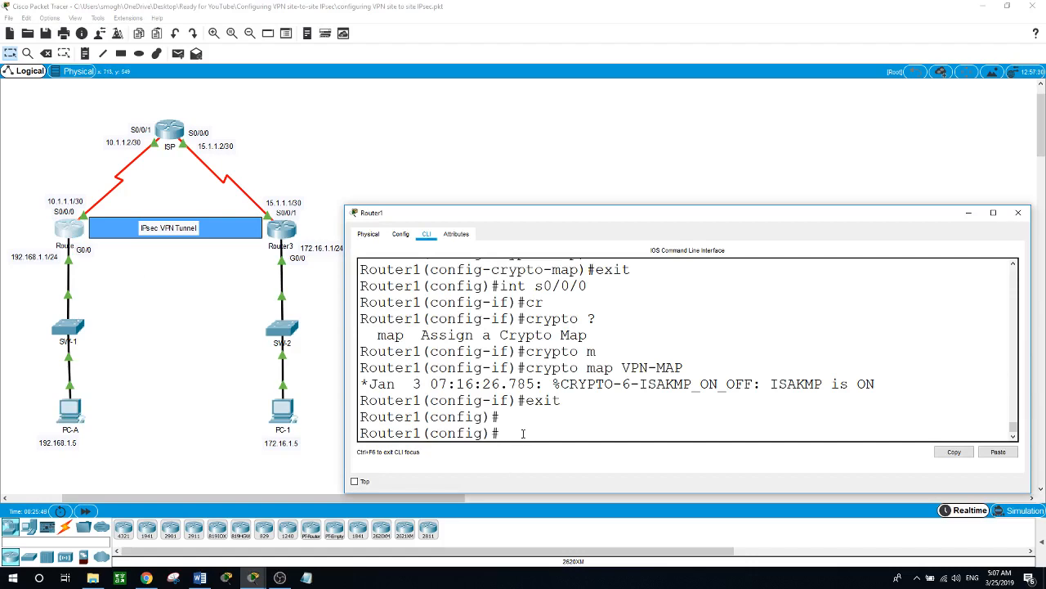
- Exit configuration mode on Router1 and run show crypto isakmp sa
{"action": "type", "text": "e"}
{"action": "type", "text": "xit"}
{"action": "key", "text": "Return"}
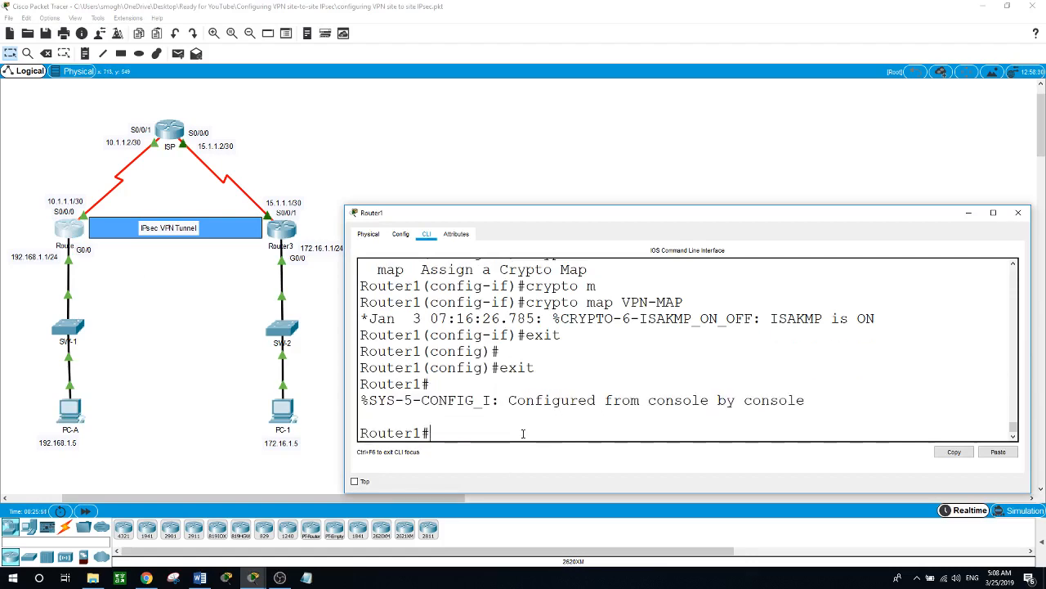
{"action": "type", "text": "show cryp"}
{"action": "key", "text": "Tab"}
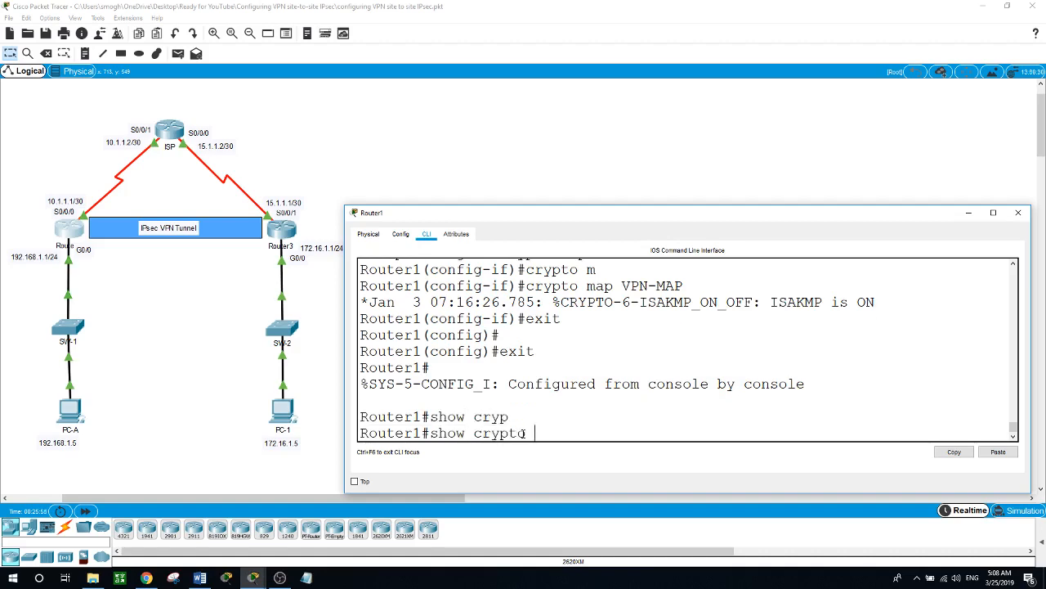
{"action": "type", "text": "is"}
{"action": "key", "text": "Tab"}
{"action": "type", "text": "sa"}
{"action": "key", "text": "Return"}
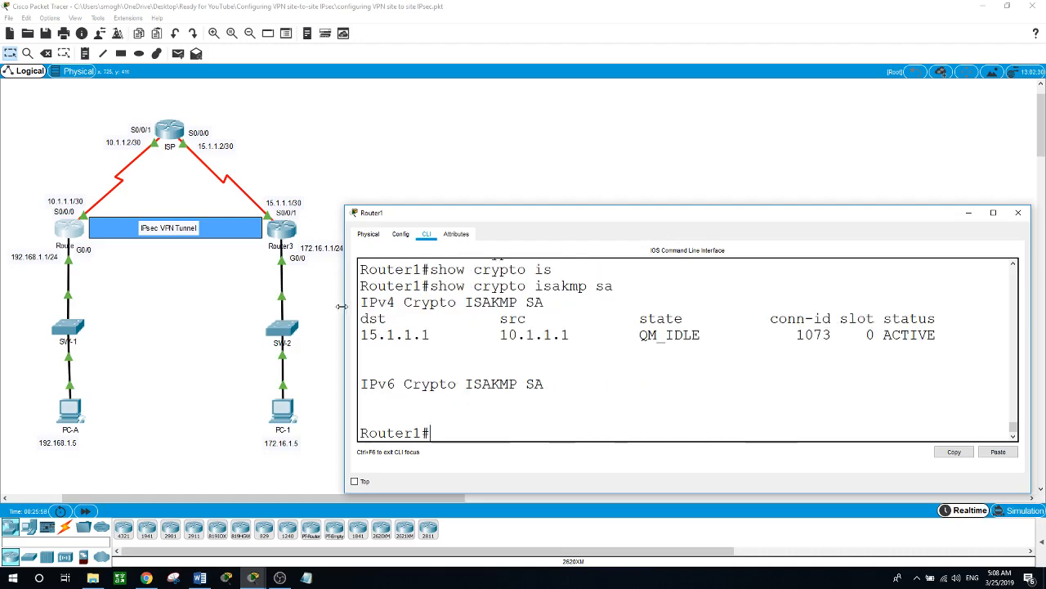
- Widen and reposition Router1's CLI window and highlight the SA's ACTIVE status
{"action": "left_click_drag", "start_coordinate": [345, 304], "coordinate": [194, 304]}
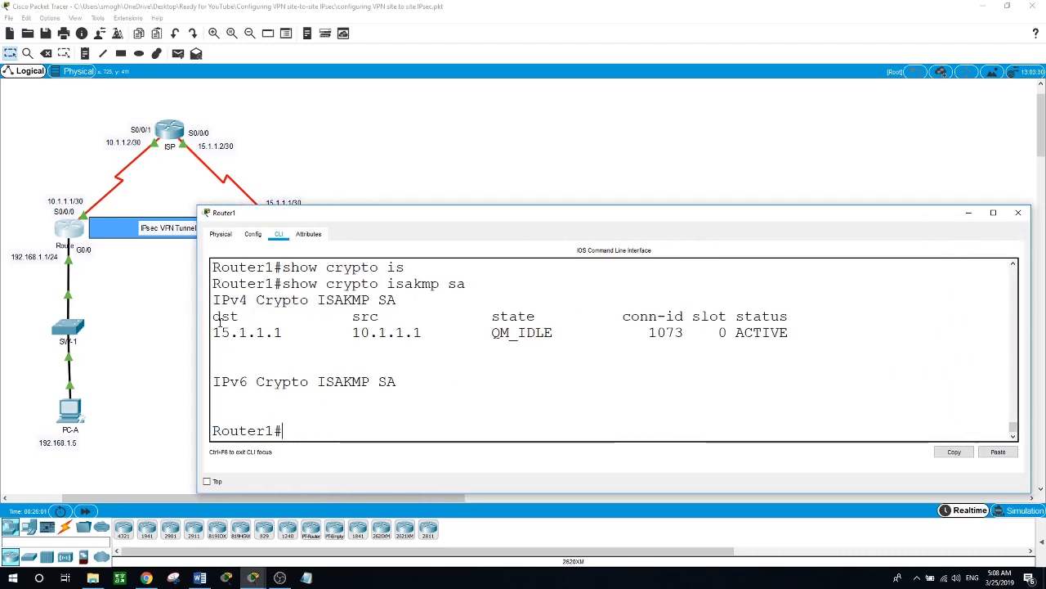
{"action": "left_click_drag", "start_coordinate": [440, 219], "coordinate": [404, 274]}
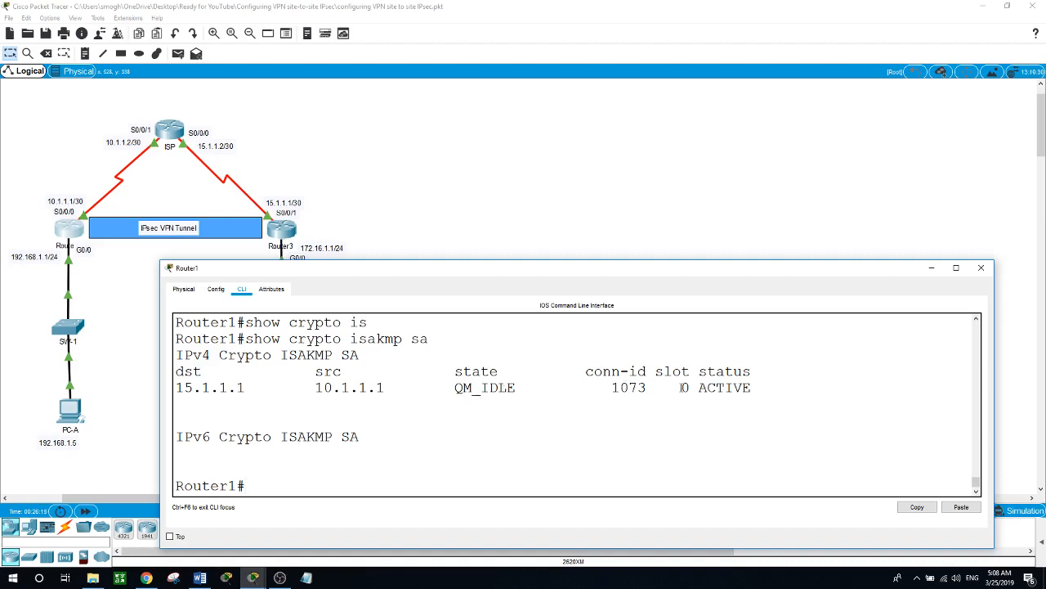
{"action": "left_click_drag", "start_coordinate": [700, 388], "coordinate": [751, 388]}
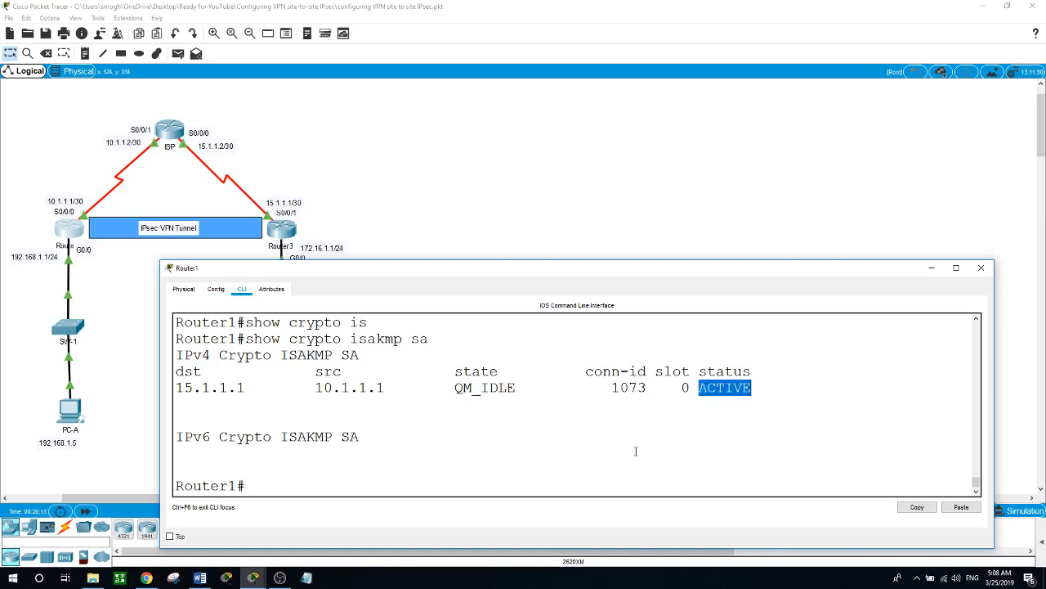
{"action": "left_click", "coordinate": [575, 479]}
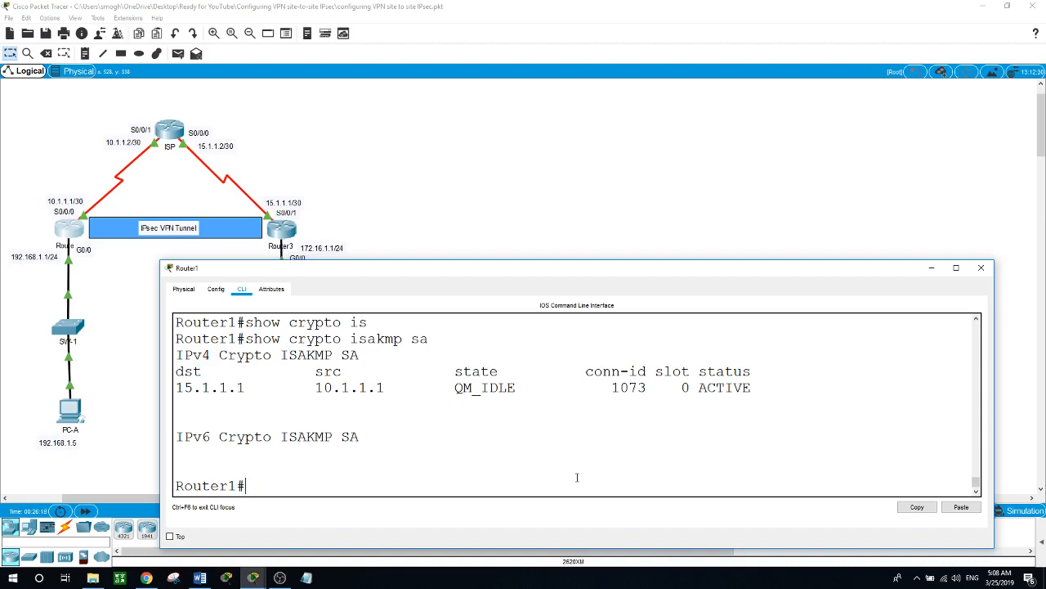
- Run show crypto ipsec sa on Router1 and scroll back to the output's start
{"action": "type", "text": "show cryp"}
{"action": "key", "text": "Tab"}
{"action": "type", "text": "ip"}
{"action": "key", "text": "Tab"}
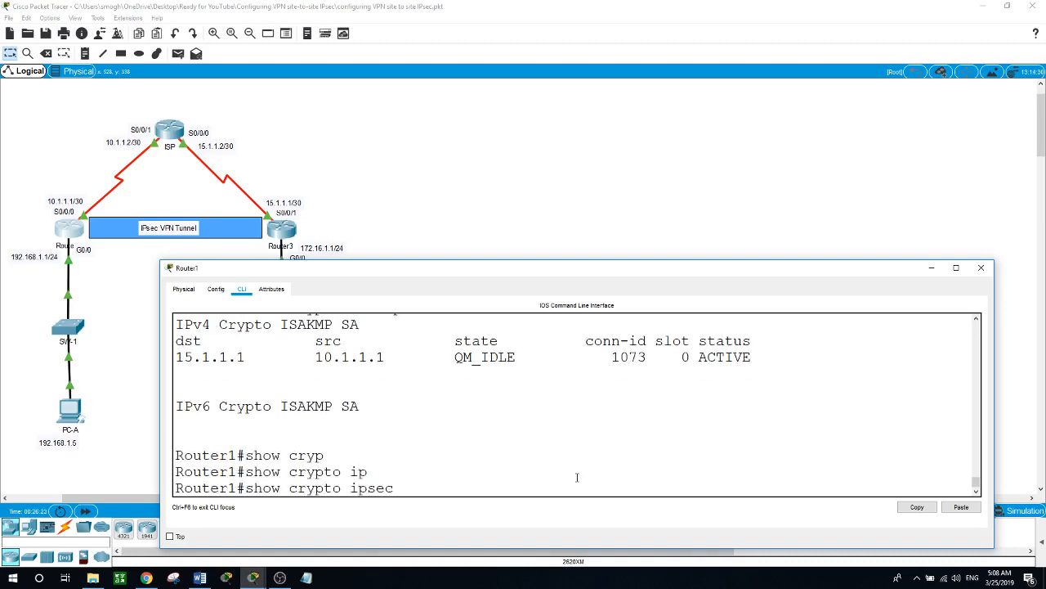
{"action": "type", "text": "sa"}
{"action": "key", "text": "Return"}
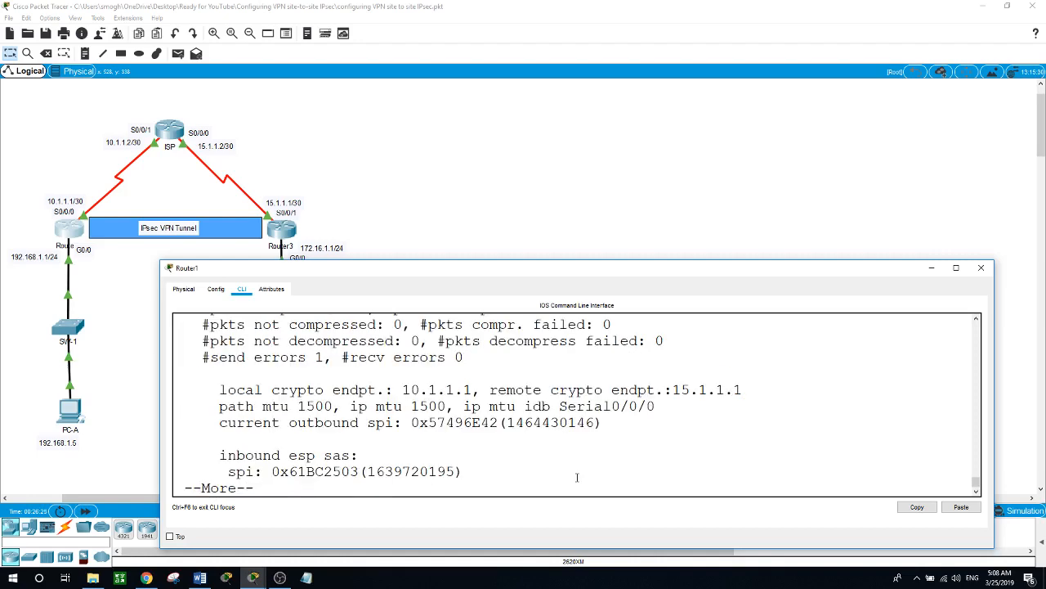
{"action": "key", "text": "space"}
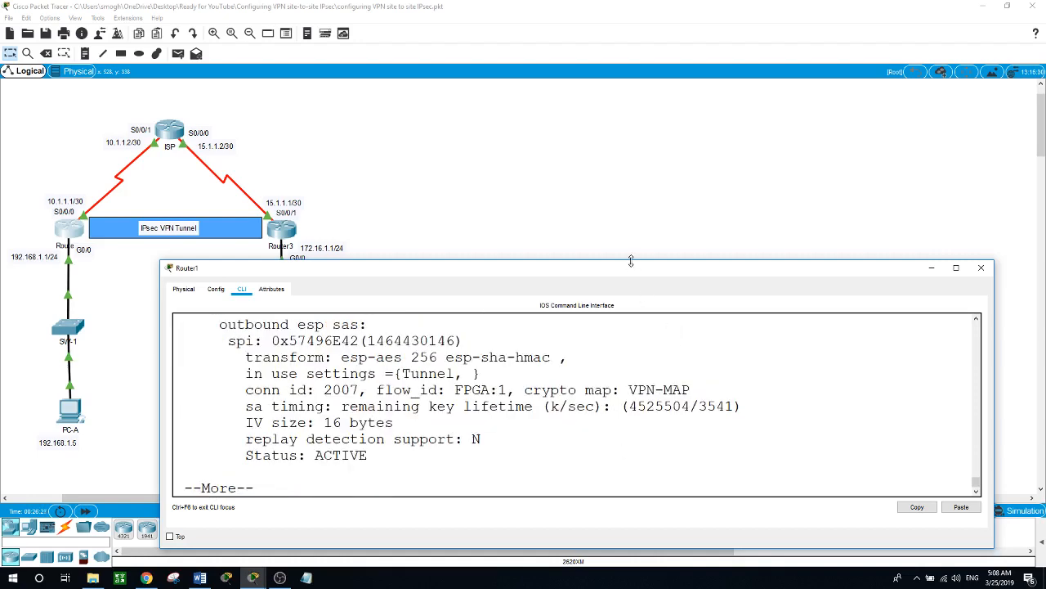
{"action": "left_click_drag", "start_coordinate": [630, 260], "coordinate": [630, 18]}
{"action": "scroll", "coordinate": [676, 307], "scroll_direction": "up", "scroll_amount": 4}
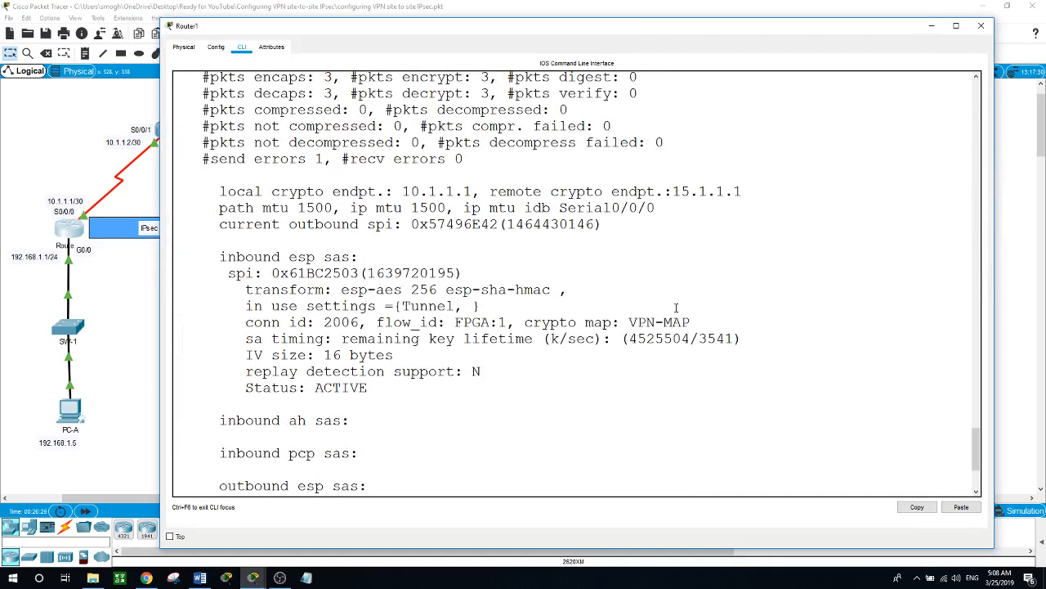
{"action": "scroll", "coordinate": [676, 307], "scroll_direction": "up", "scroll_amount": 3}
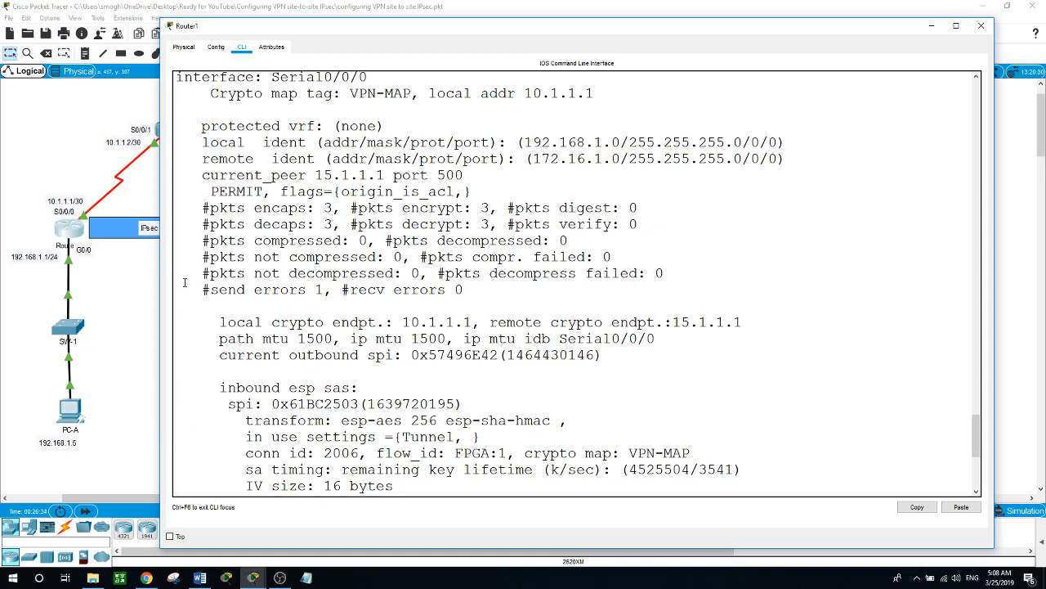
- Highlight the packets encrypted counter and the remote crypto endpoint 15.1.1.1
{"action": "left_click_drag", "start_coordinate": [204, 210], "coordinate": [490, 209]}
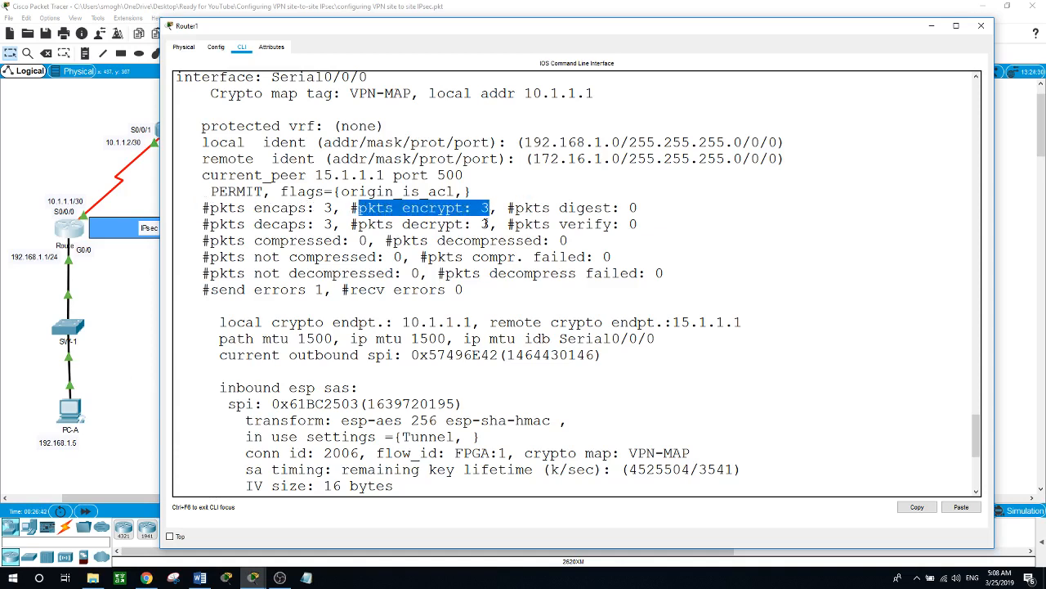
{"action": "scroll", "coordinate": [457, 262], "scroll_direction": "down", "scroll_amount": 6}
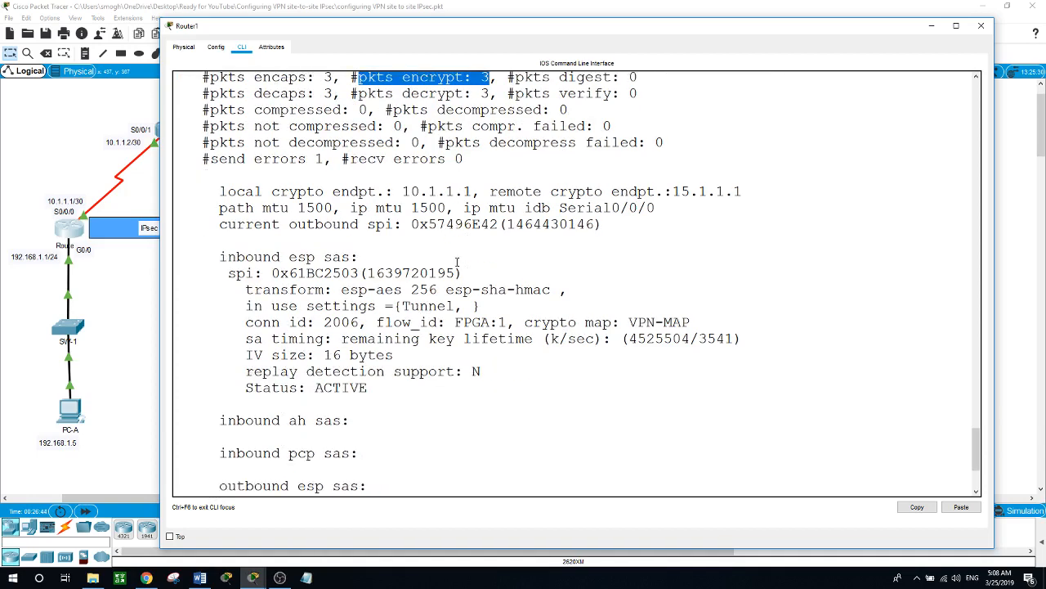
{"action": "scroll", "coordinate": [457, 262], "scroll_direction": "up", "scroll_amount": 5}
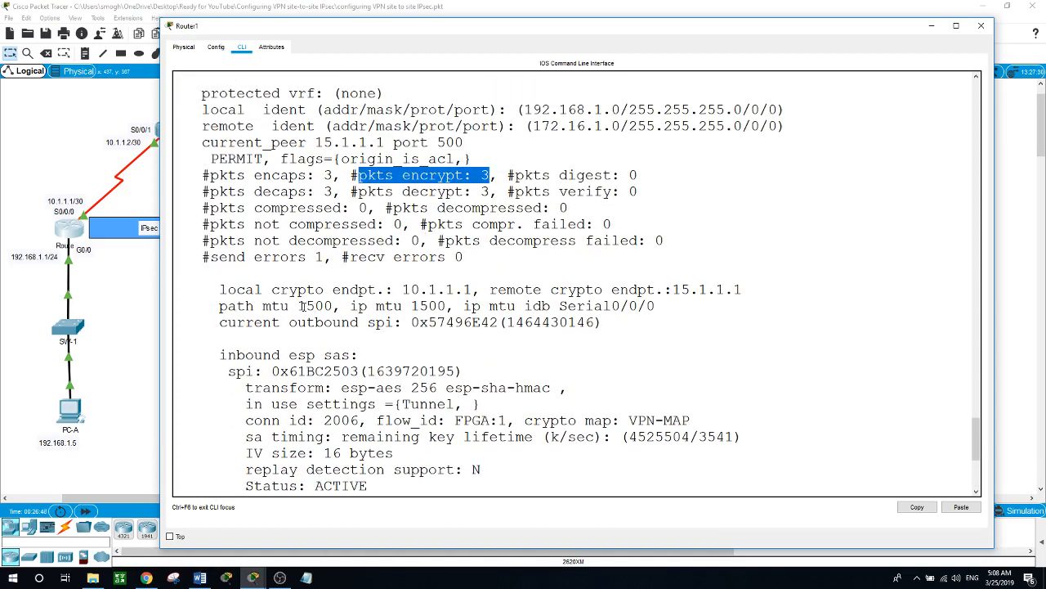
{"action": "left_click_drag", "start_coordinate": [219, 289], "coordinate": [744, 287]}
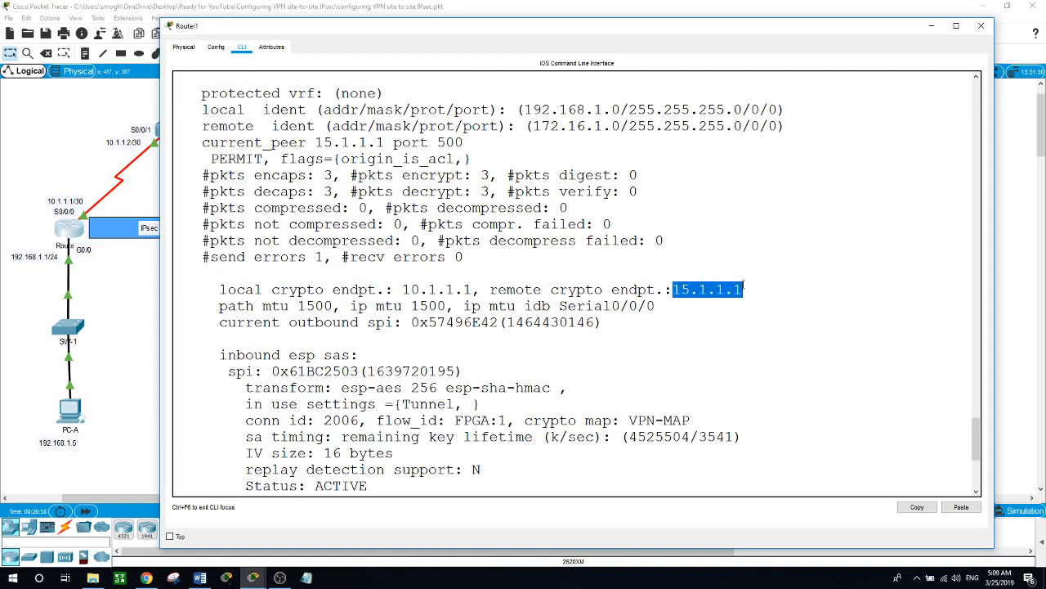
{"action": "scroll", "coordinate": [462, 369], "scroll_direction": "down", "scroll_amount": 8}
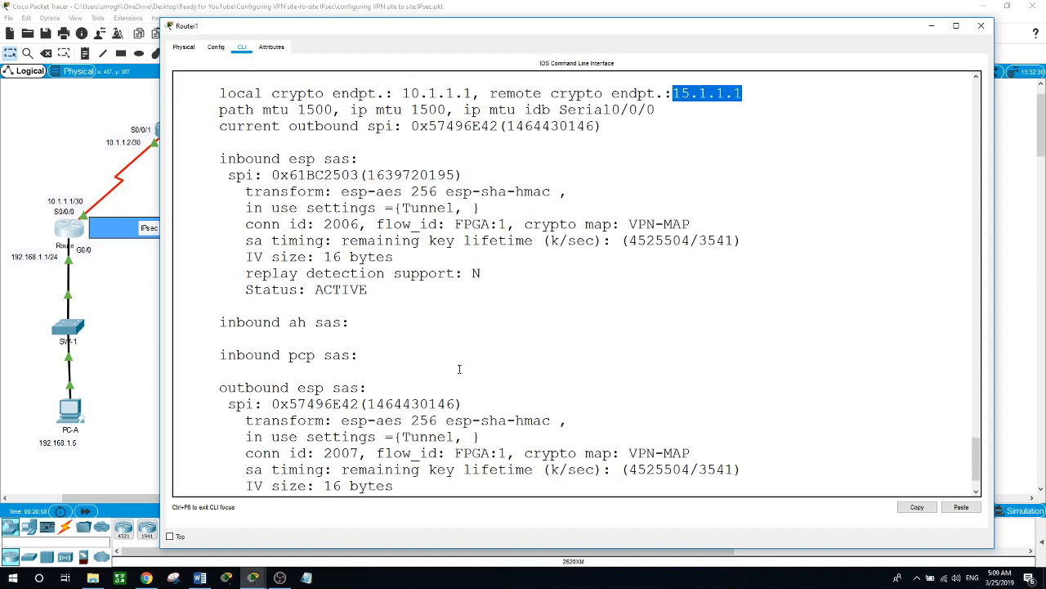
- Print the rest of the IPsec SA output and start typing the next command
{"action": "key", "text": "space"}
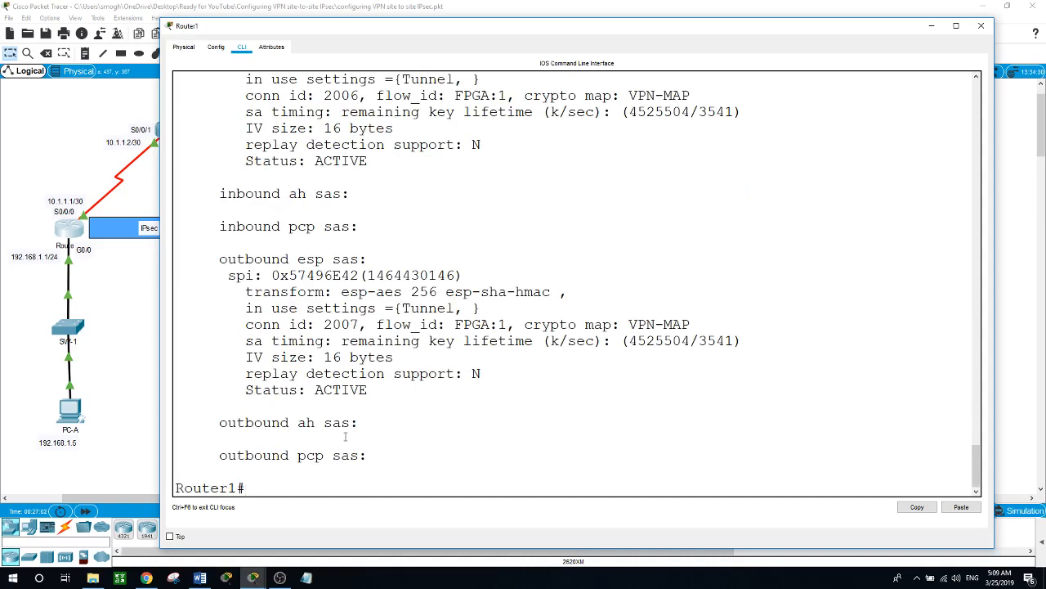
{"action": "type", "text": "s"}
{"action": "key", "text": "BackSpace"}
{"action": "type", "text": "h"}
{"action": "key", "text": "BackSpace"}
{"action": "type", "text": "so"}
{"action": "key", "text": "BackSpace"}
- Display Router1's IKE policy with show crypto isakmp policy
{"action": "type", "text": "how cryp"}
{"action": "key", "text": "Tab"}
{"action": "type", "text": "is"}
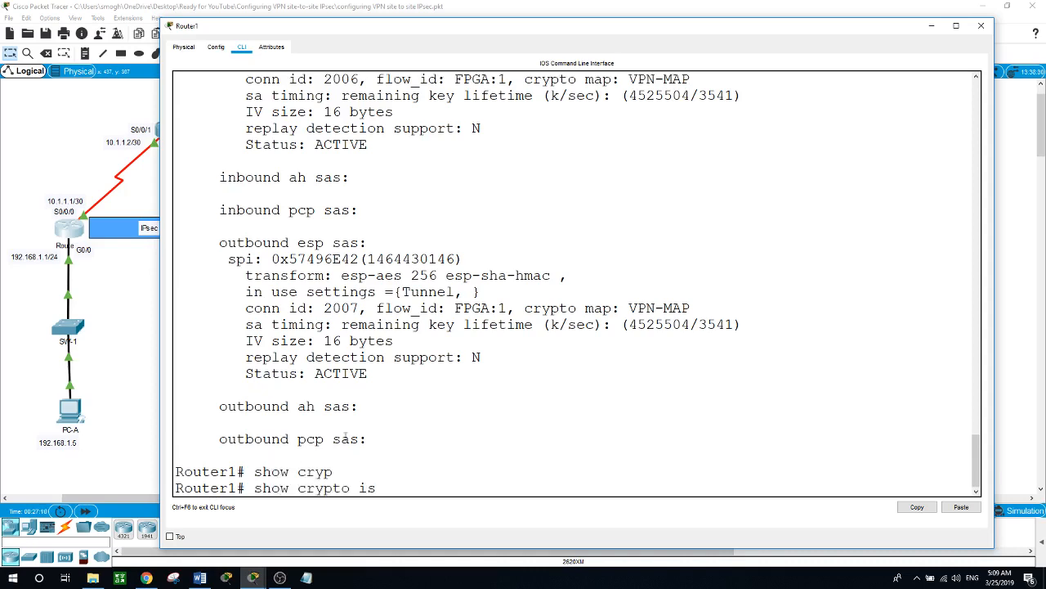
{"action": "key", "text": "Tab"}
{"action": "type", "text": "pol"}
{"action": "key", "text": "Tab"}
{"action": "key", "text": "Return"}
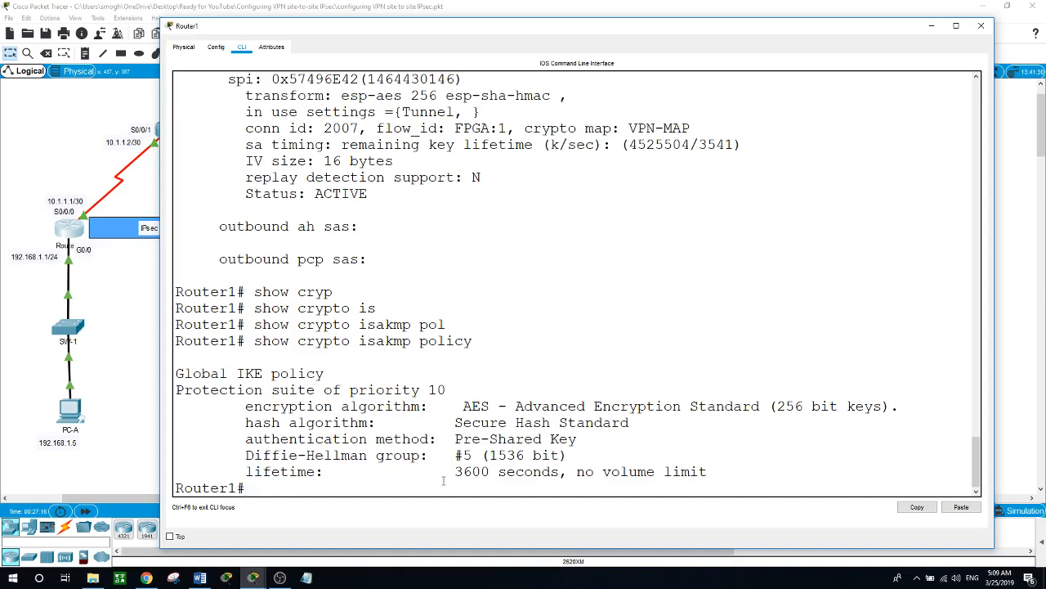
- Show Router1's crypto map and highlight peer 15.1.1.1 and the access-list 100 source network
{"action": "type", "text": "show cr"}
{"action": "key", "text": "Tab"}
{"action": "type", "text": "map"}
{"action": "key", "text": "Return"}
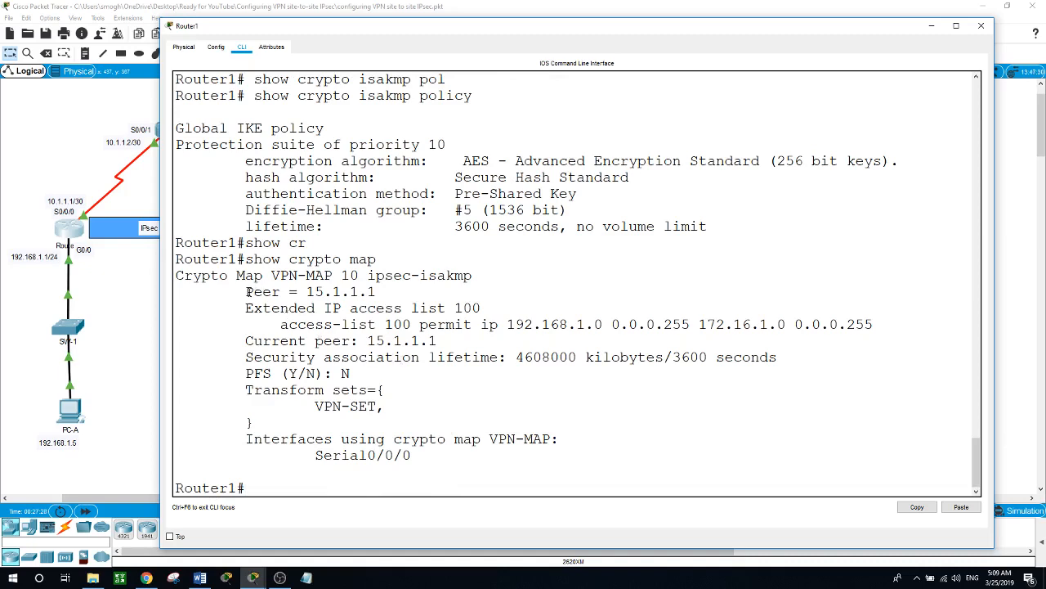
{"action": "left_click_drag", "start_coordinate": [245, 291], "coordinate": [299, 291]}
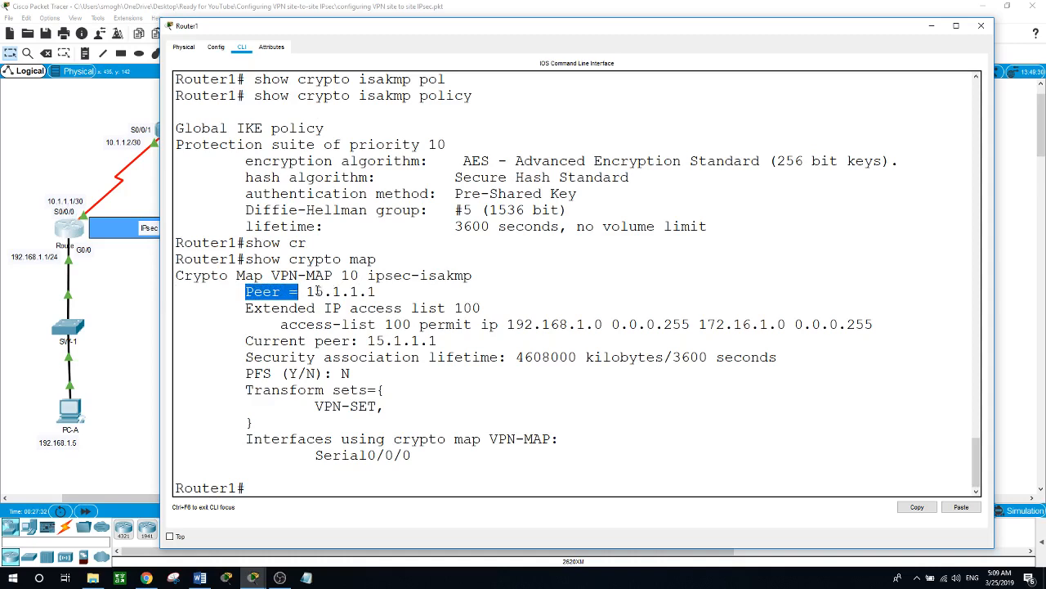
{"action": "left_click_drag", "start_coordinate": [306, 291], "coordinate": [381, 291]}
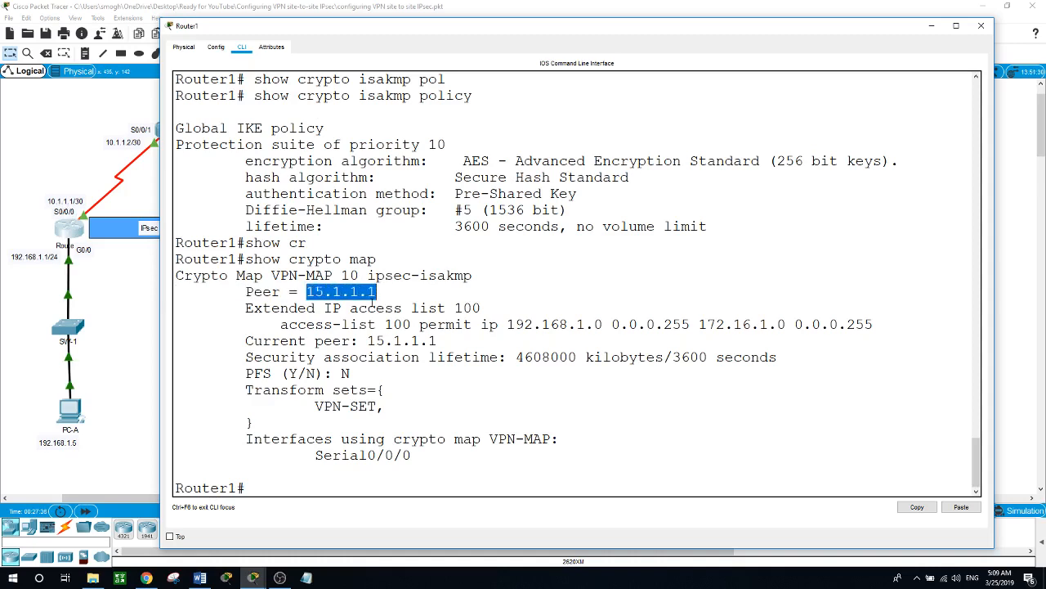
{"action": "left_click", "coordinate": [407, 309]}
{"action": "left_click_drag", "start_coordinate": [406, 309], "coordinate": [699, 325]}
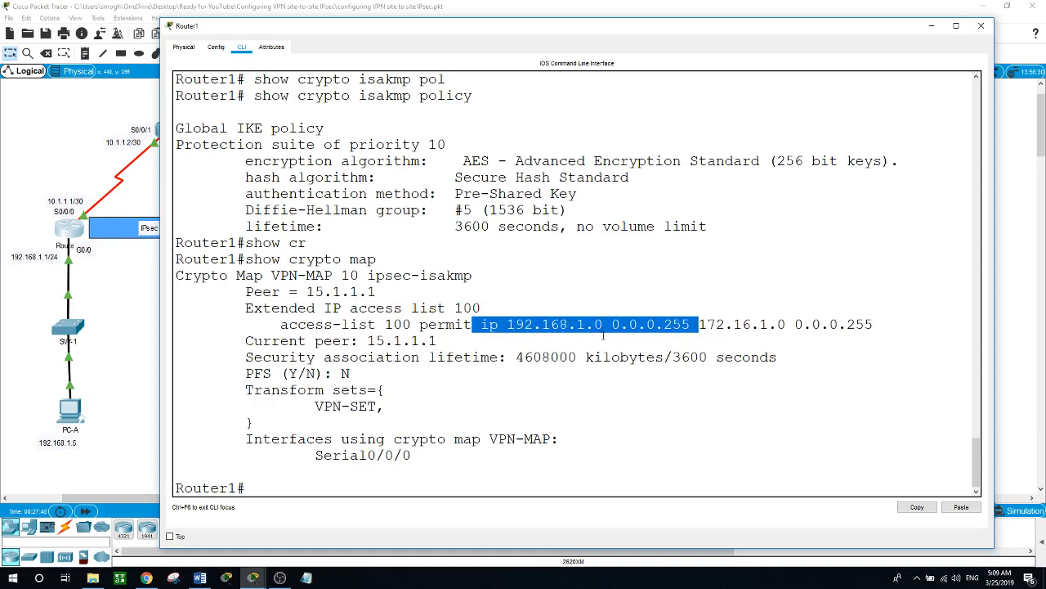
- Rerun PC-A's ping to 172.16.1.5 from its command prompt
{"action": "left_click", "coordinate": [139, 413]}
{"action": "left_click", "coordinate": [75, 411]}
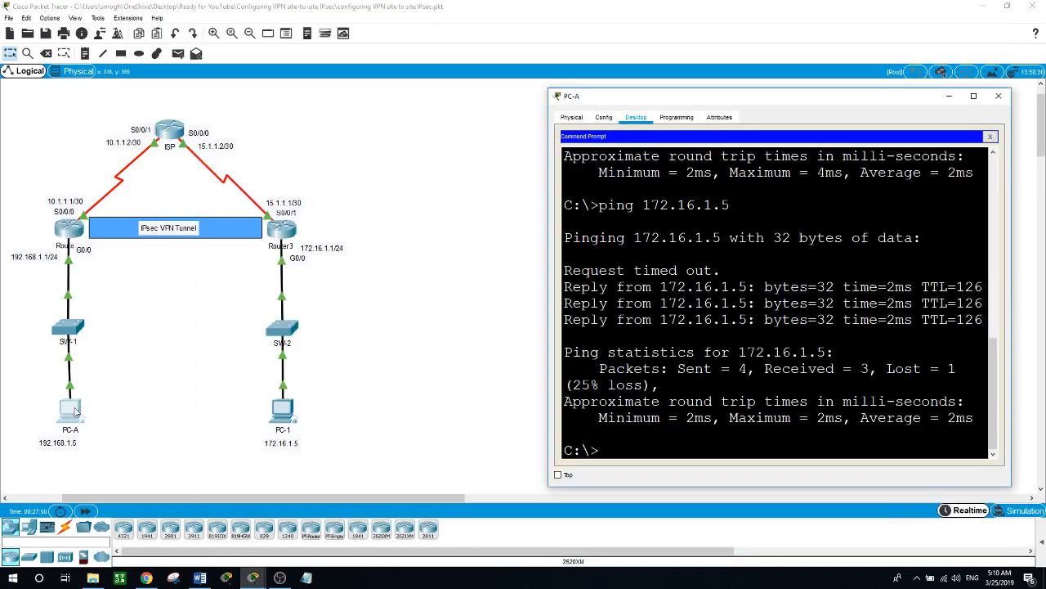
{"action": "key", "text": "Up"}
{"action": "key", "text": "Return"}
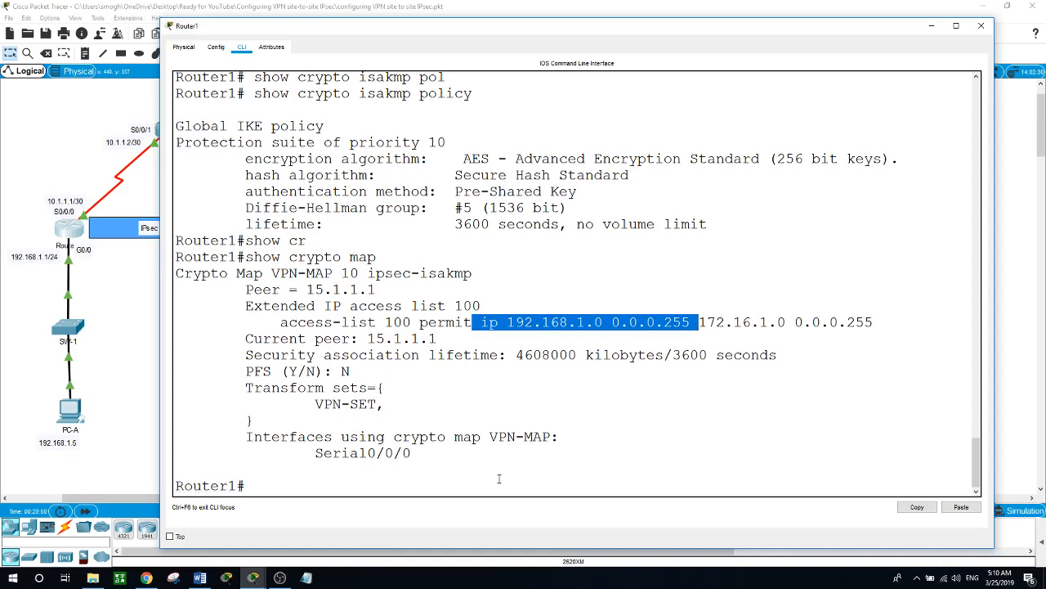
- Rerun show crypto isakmp policy on Router1 from command history
{"action": "left_click", "coordinate": [501, 479]}
{"action": "key", "text": "Up"}
{"action": "key", "text": "Up"}
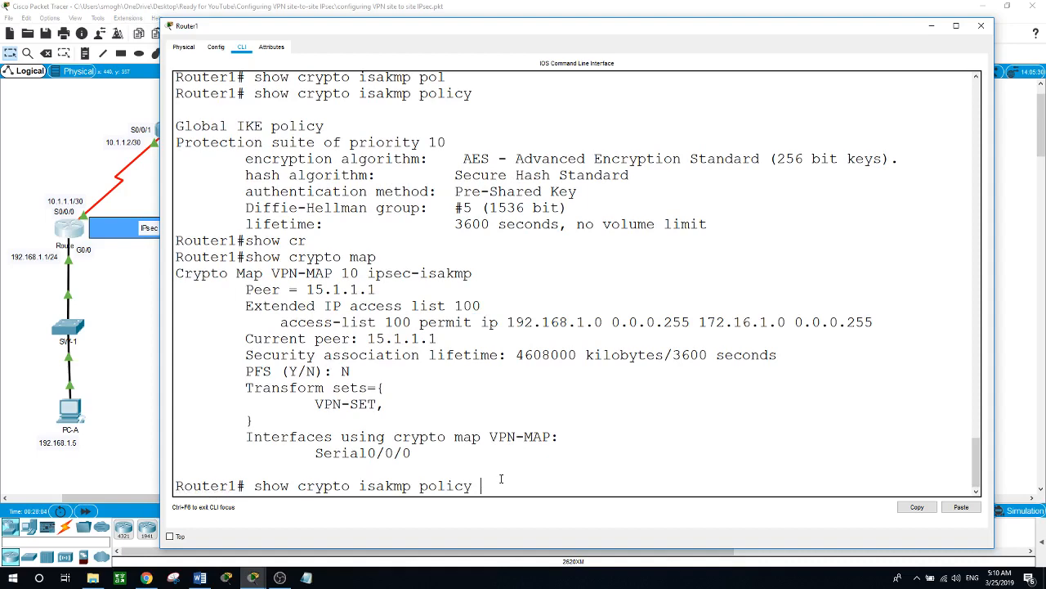
{"action": "key", "text": "Up"}
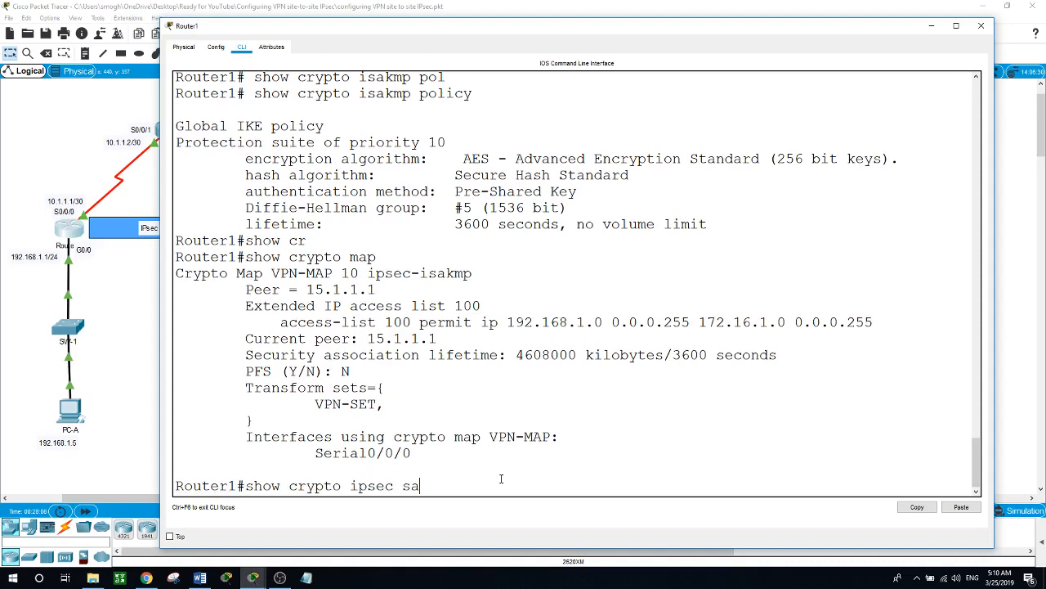
{"action": "key", "text": "Down"}
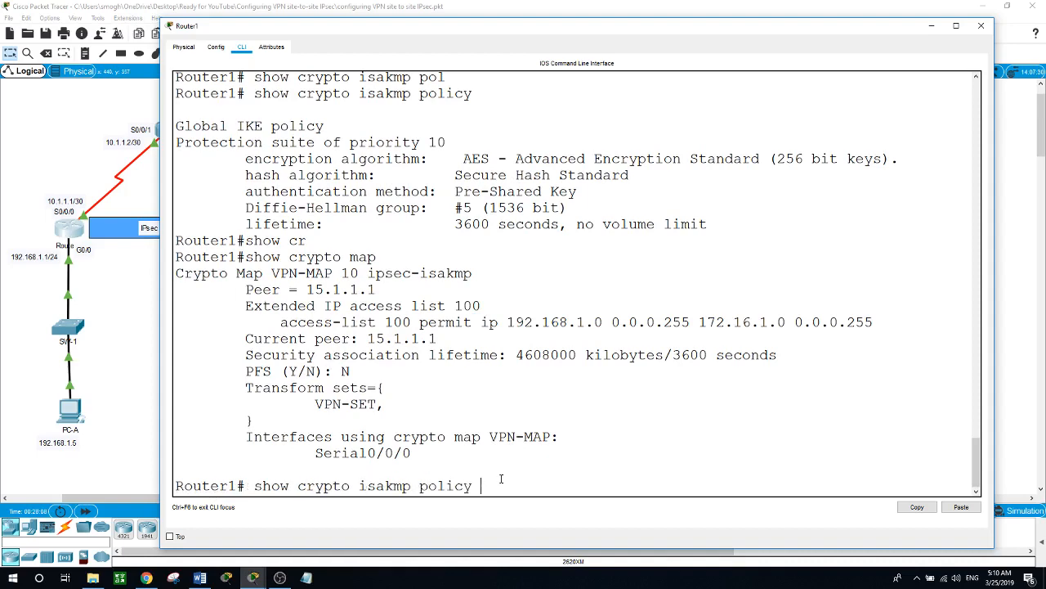
{"action": "key", "text": "Return"}
{"action": "scroll", "coordinate": [564, 389], "scroll_direction": "up", "scroll_amount": 5}
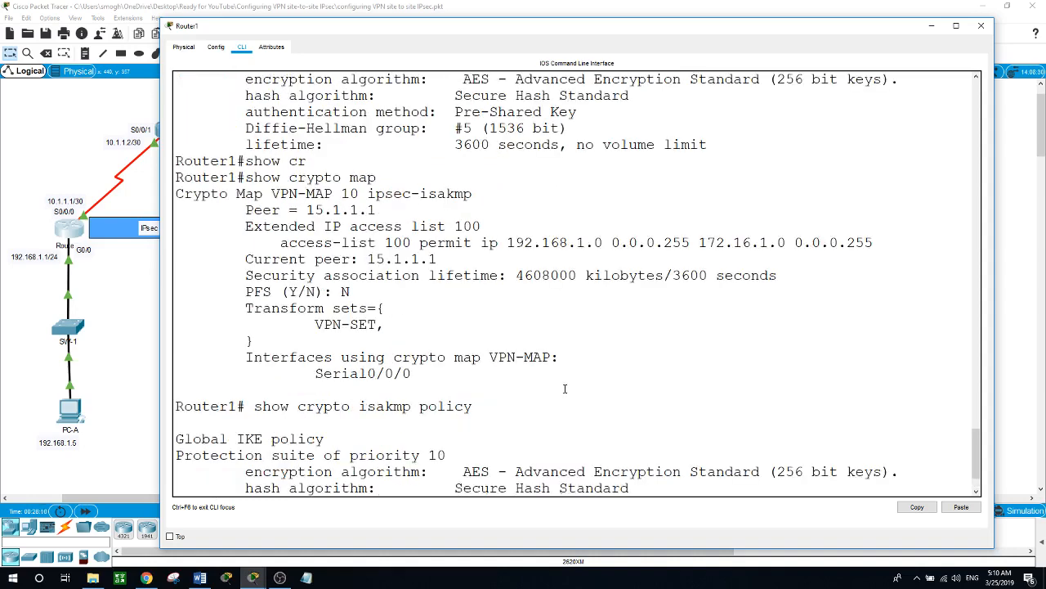
{"action": "scroll", "coordinate": [565, 389], "scroll_direction": "down", "scroll_amount": 2}
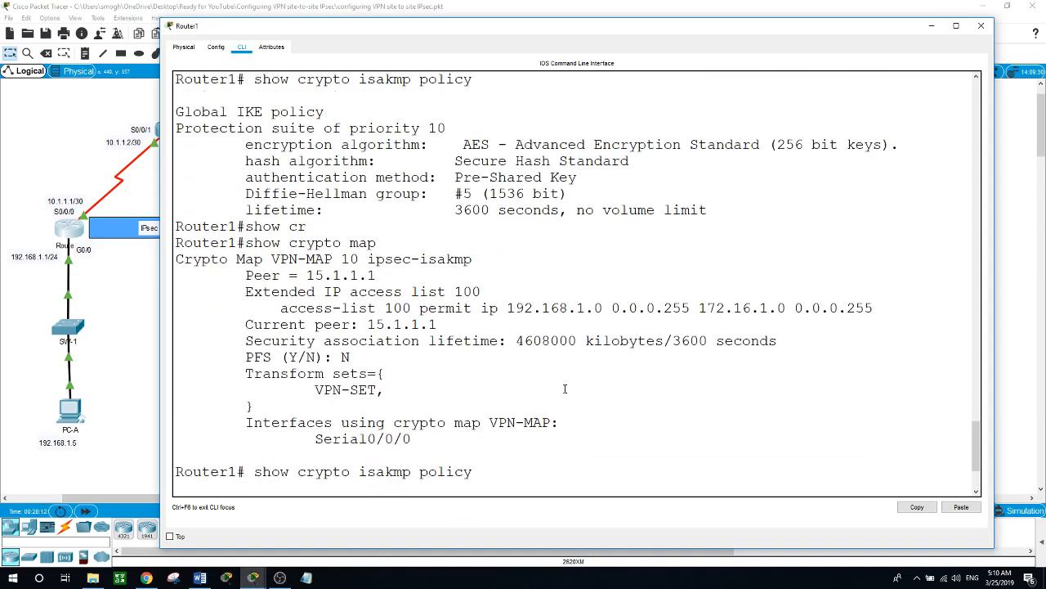
{"action": "scroll", "coordinate": [565, 389], "scroll_direction": "down", "scroll_amount": 3}
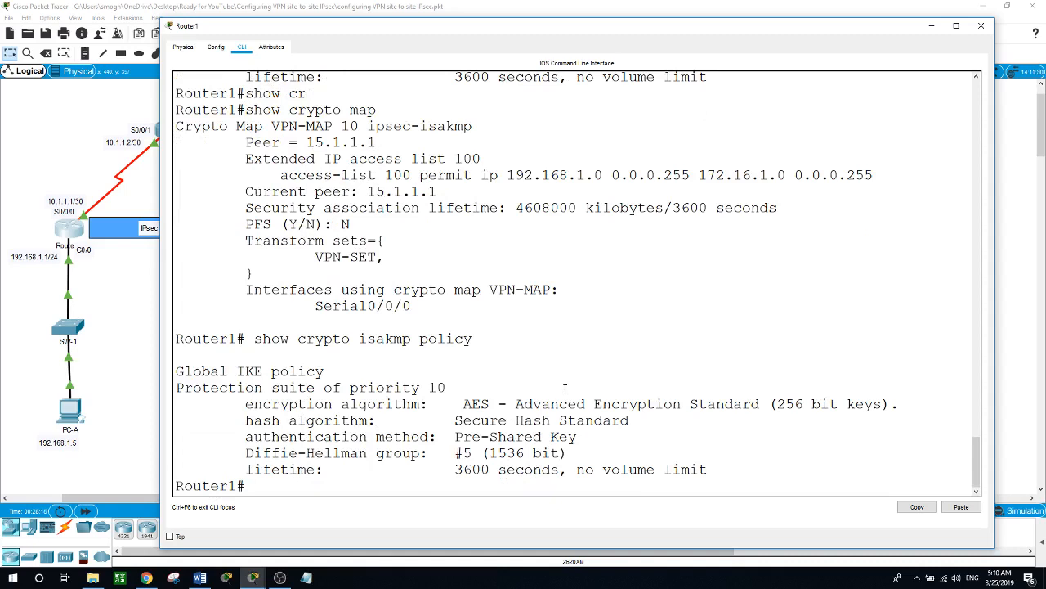
- Run show crypto isakmp sa on Router1, confirming an ACTIVE QM_IDLE association to 15.1.1.1
{"action": "type", "text": "show cryp"}
{"action": "key", "text": "Tab"}
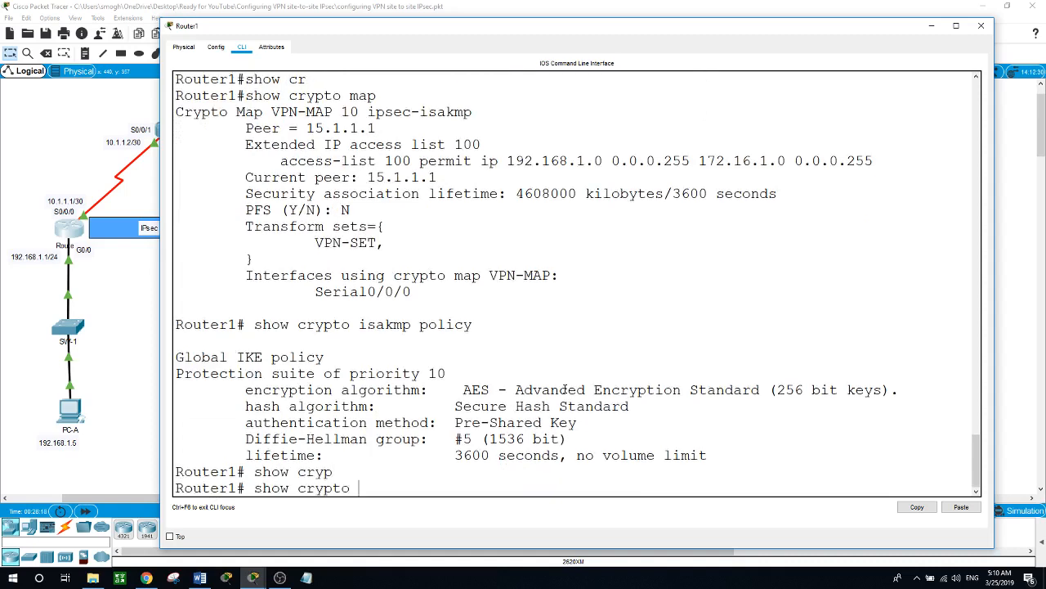
{"action": "type", "text": "is"}
{"action": "key", "text": "Tab"}
{"action": "type", "text": "sa"}
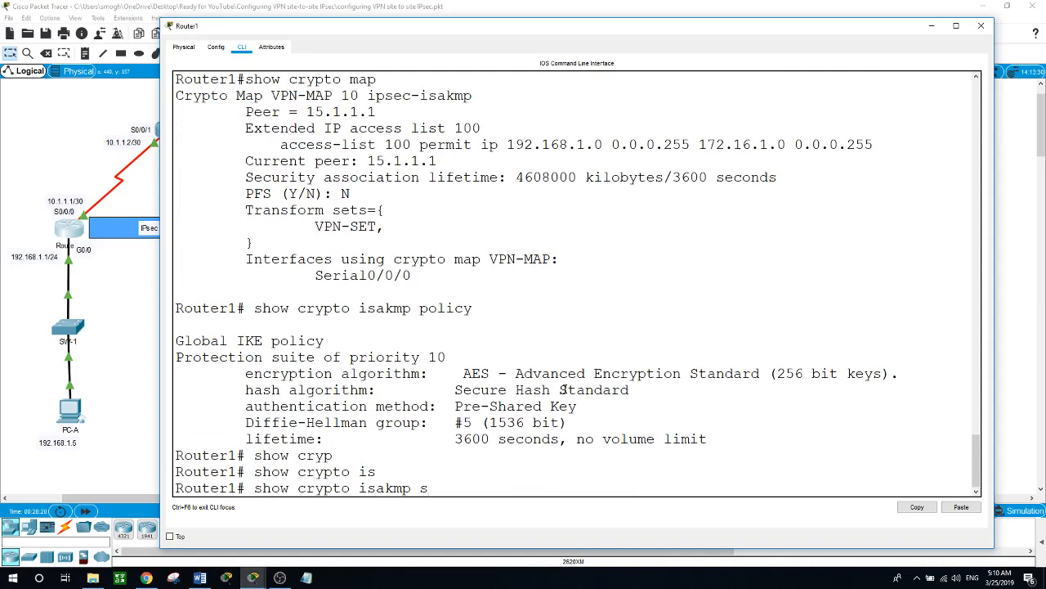
{"action": "key", "text": "Return"}
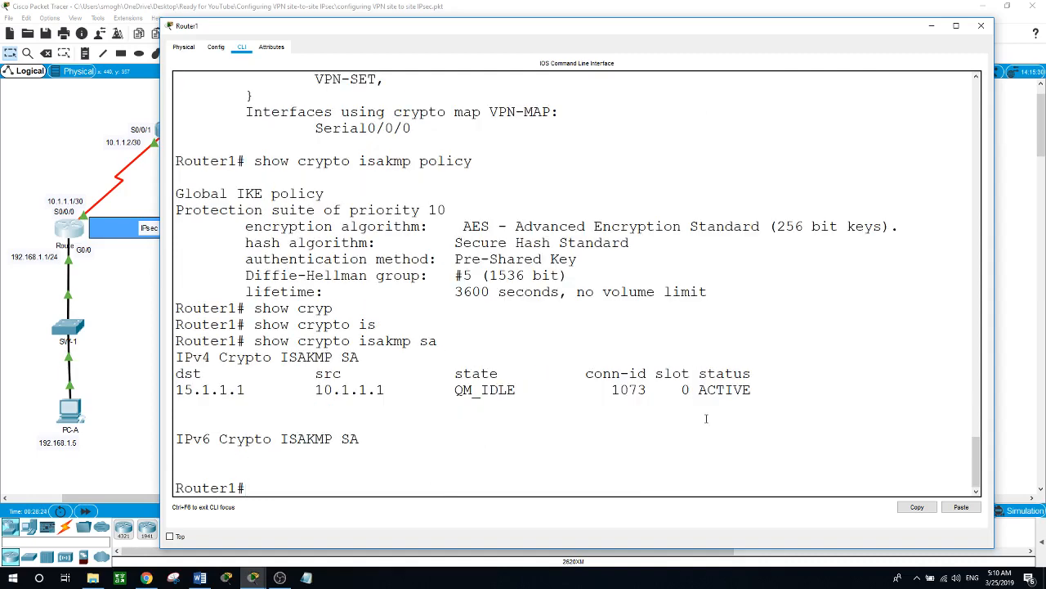
{"action": "scroll", "coordinate": [706, 419], "scroll_direction": "up", "scroll_amount": 5}
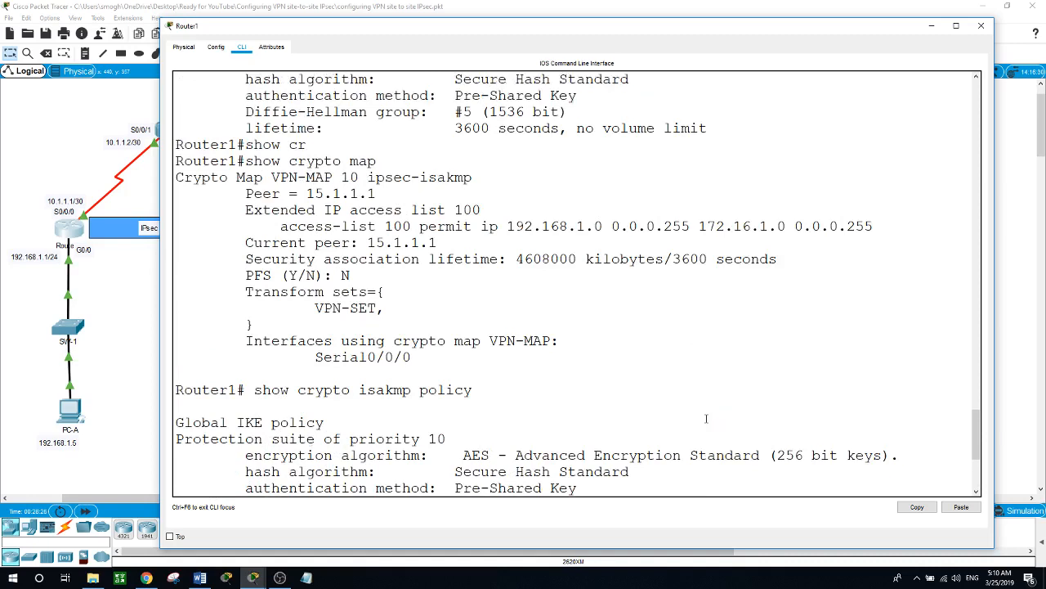
{"action": "scroll", "coordinate": [706, 418], "scroll_direction": "down", "scroll_amount": 1}
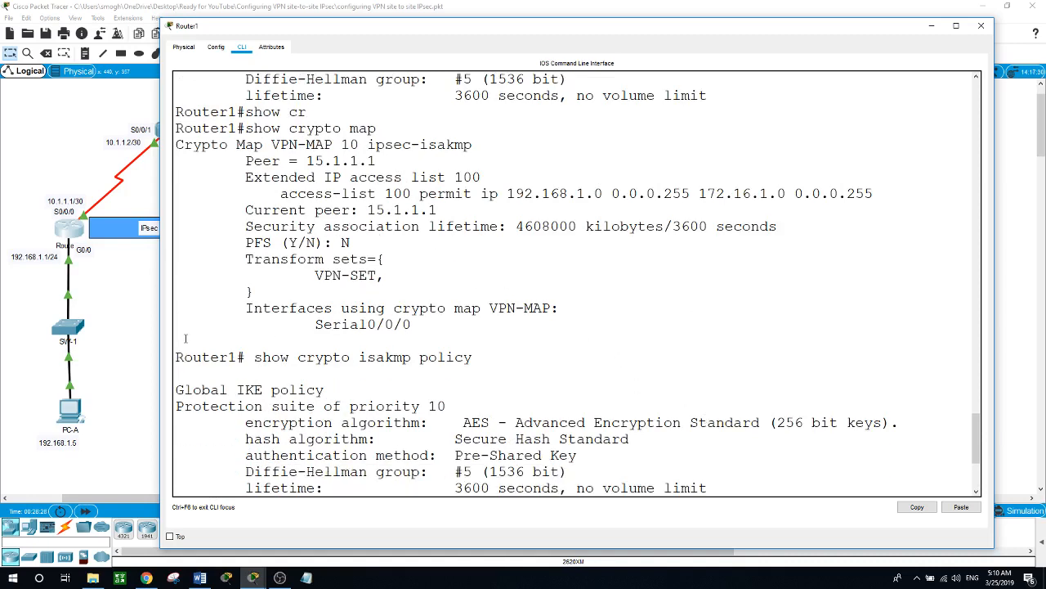
{"action": "left_click", "coordinate": [146, 341]}
- Run show crypto isakmp sa in Router3's command line
{"action": "left_click", "coordinate": [282, 231]}
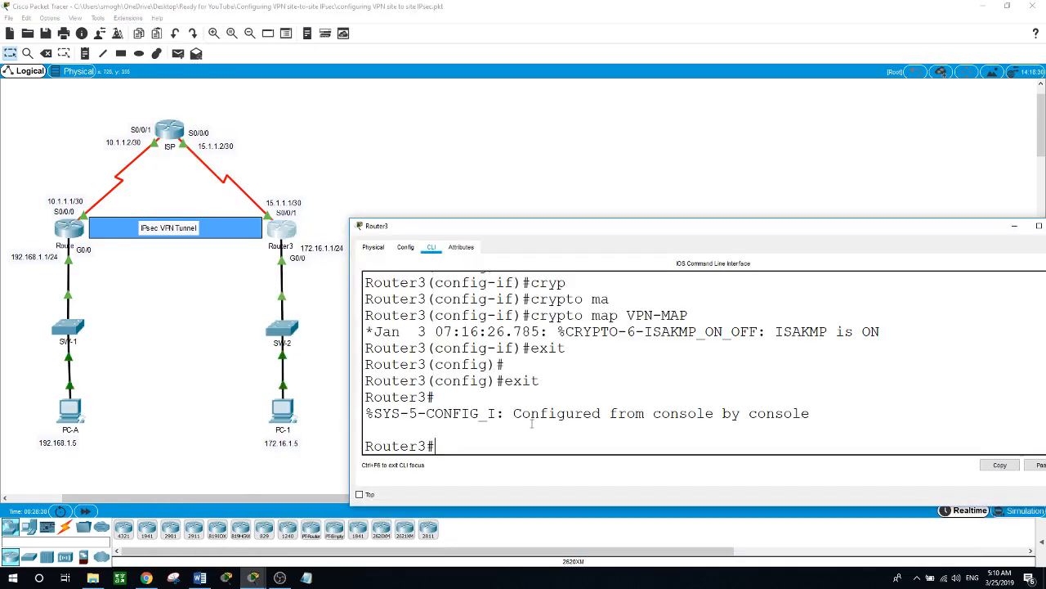
{"action": "type", "text": "show cryp"}
{"action": "key", "text": "Tab"}
{"action": "type", "text": "is"}
{"action": "key", "text": "Tab"}
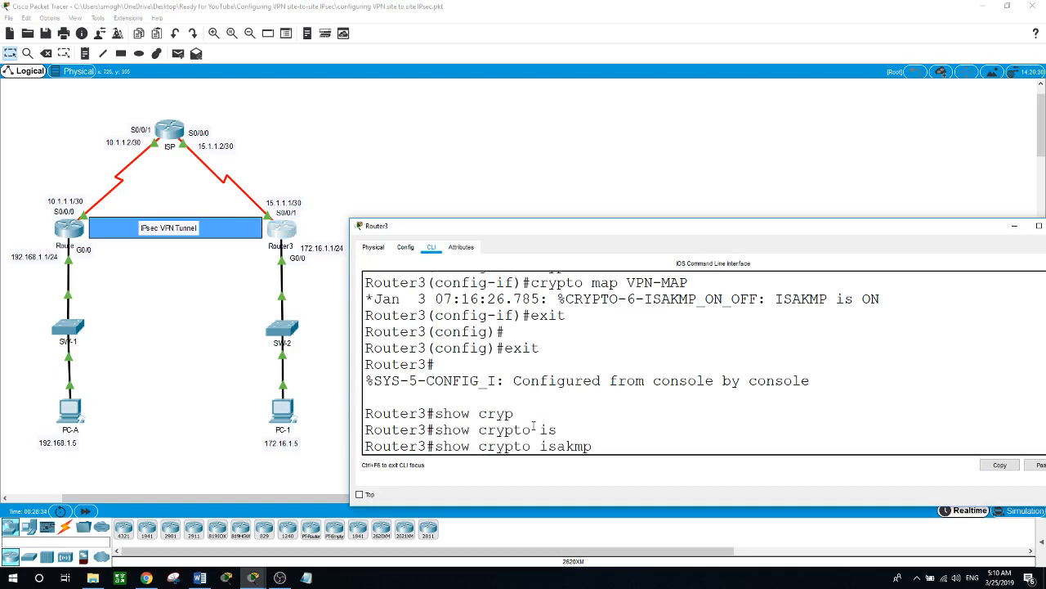
{"action": "type", "text": "sa"}
{"action": "key", "text": "Return"}
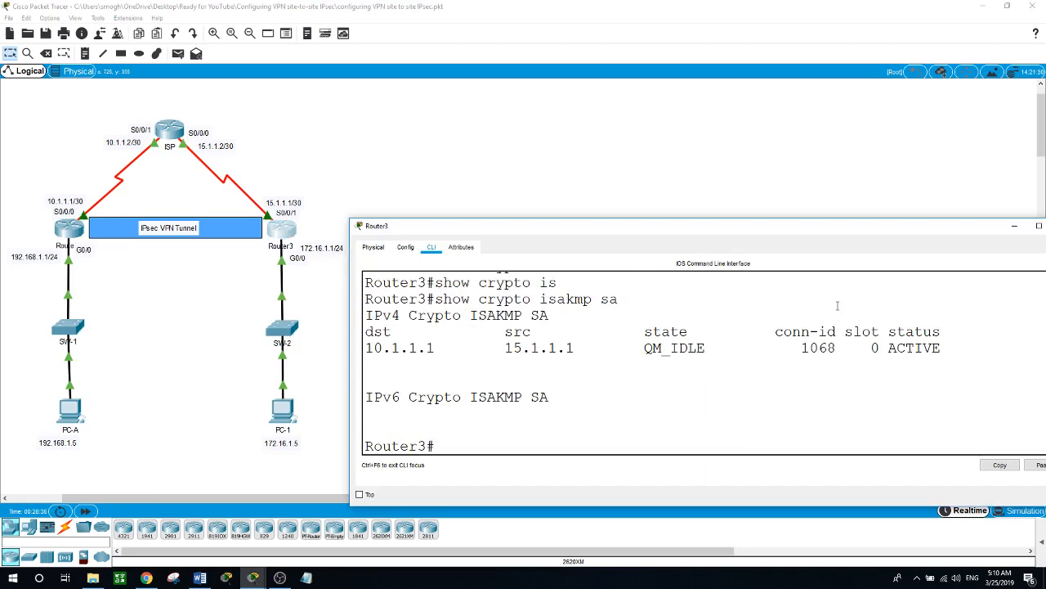
- Highlight destination 10.1.1.1, source 15.1.1.1 and the ACTIVE status in Router3's SA table
{"action": "left_click_drag", "start_coordinate": [726, 220], "coordinate": [726, 99]}
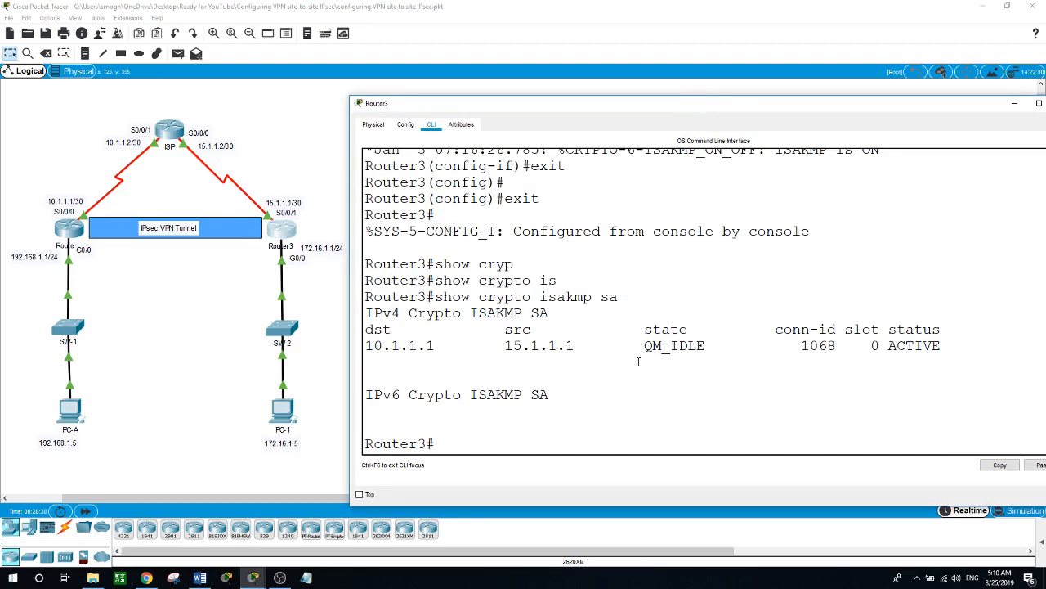
{"action": "left_click_drag", "start_coordinate": [447, 347], "coordinate": [392, 347]}
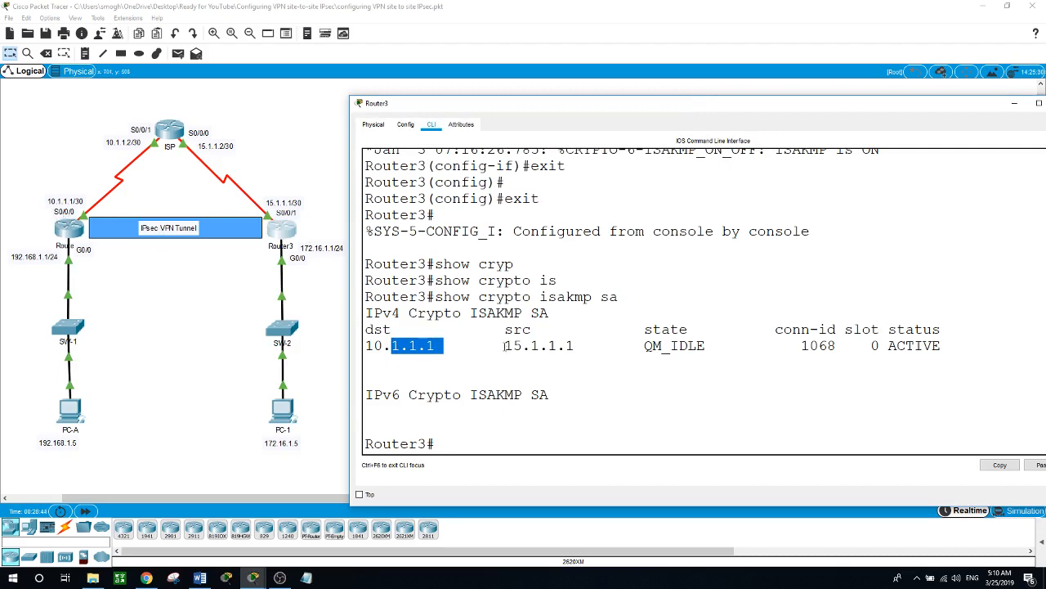
{"action": "left_click_drag", "start_coordinate": [505, 348], "coordinate": [575, 347]}
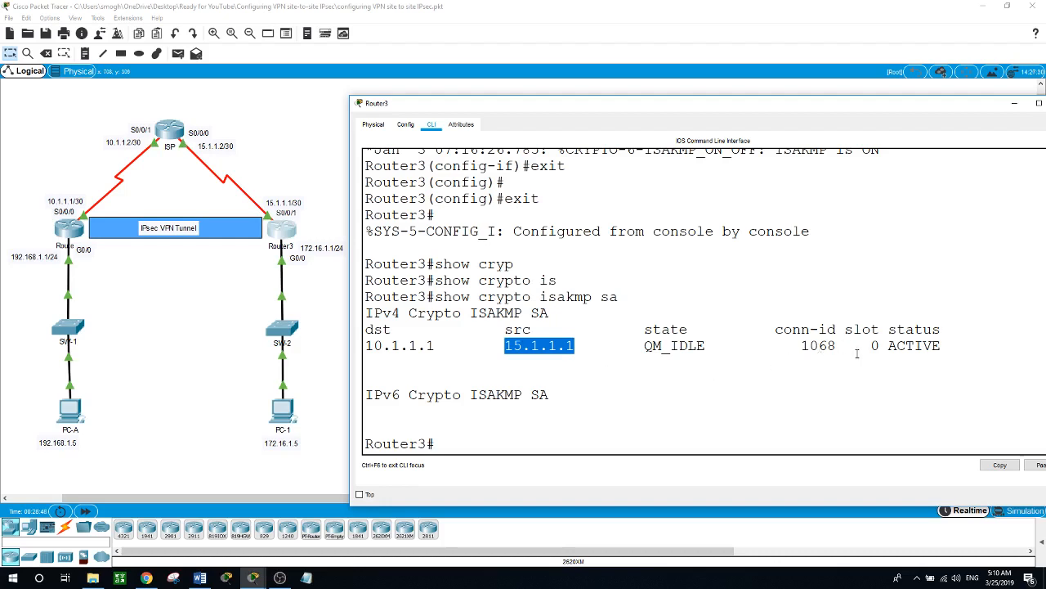
{"action": "left_click_drag", "start_coordinate": [889, 346], "coordinate": [942, 346]}
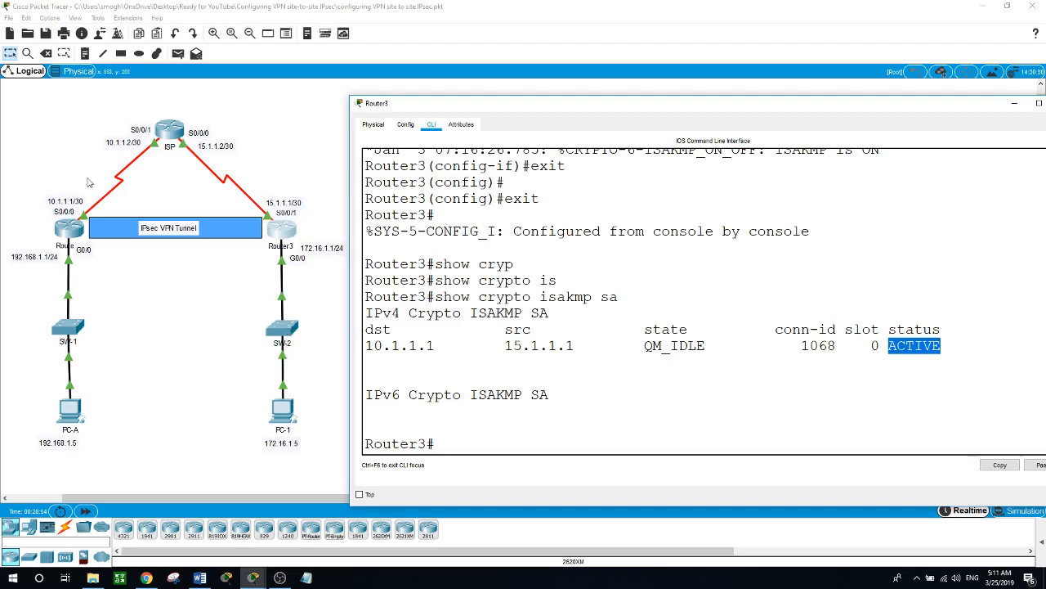
{"action": "left_click", "coordinate": [542, 438]}
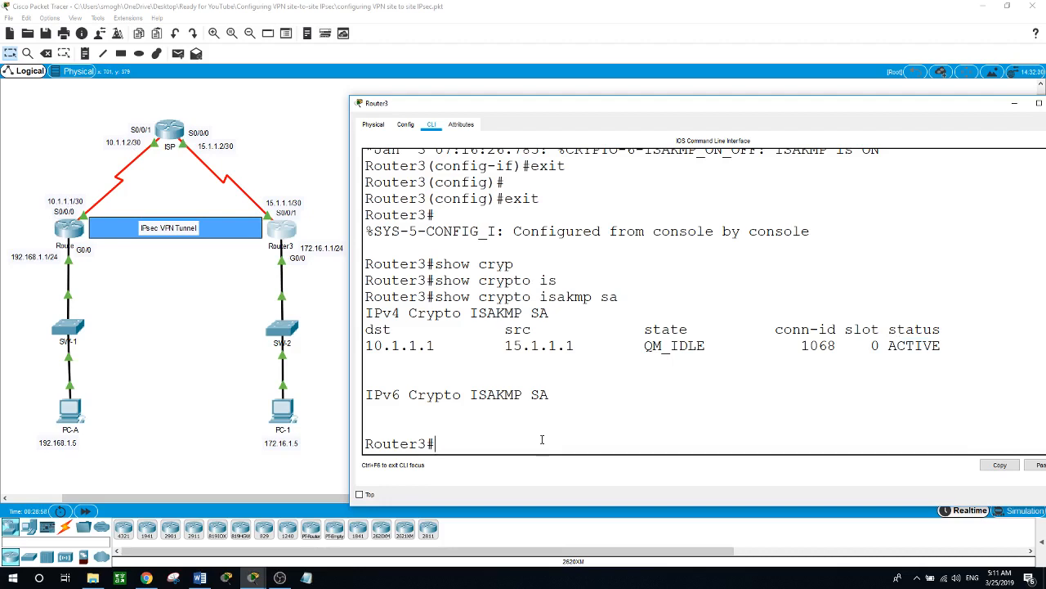
- Run show crypto ipsec sa on Router3
{"action": "type", "text": "show cr"}
{"action": "key", "text": "Tab"}
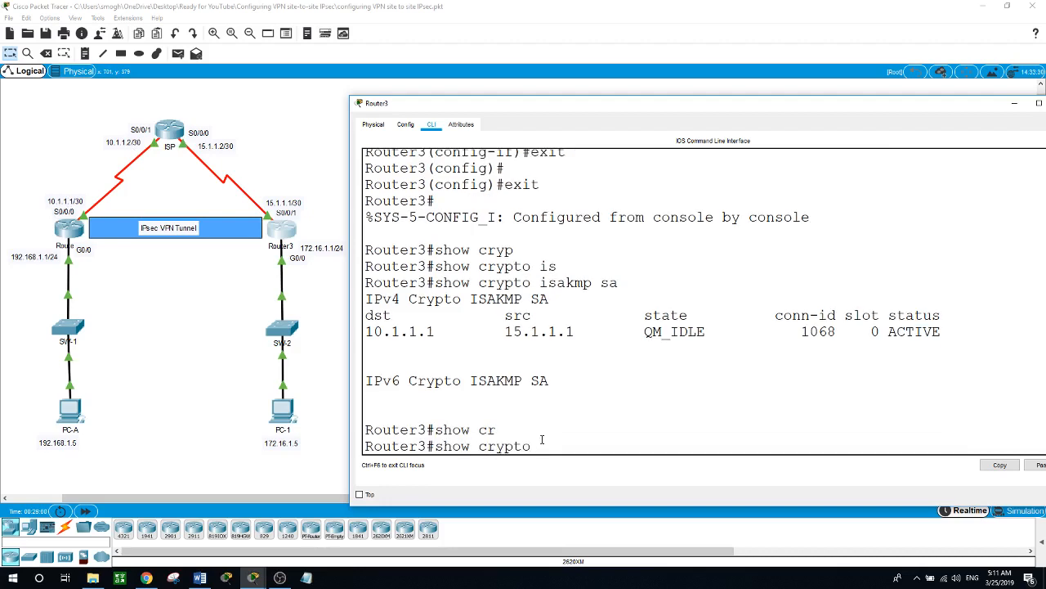
{"action": "type", "text": "ips"}
{"action": "key", "text": "Tab"}
{"action": "type", "text": "s"}
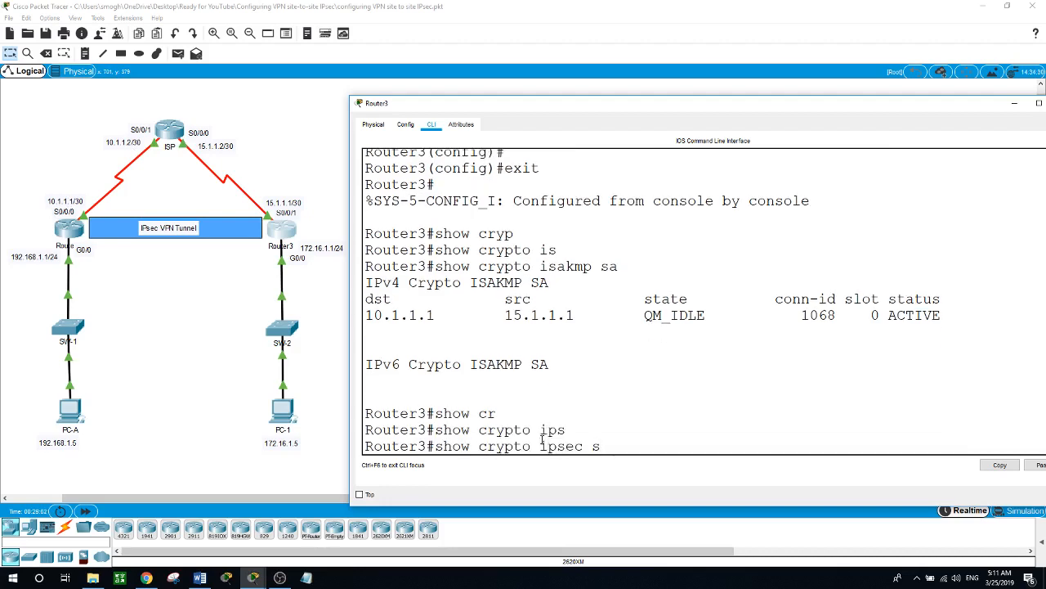
{"action": "type", "text": "a"}
{"action": "key", "text": "Return"}
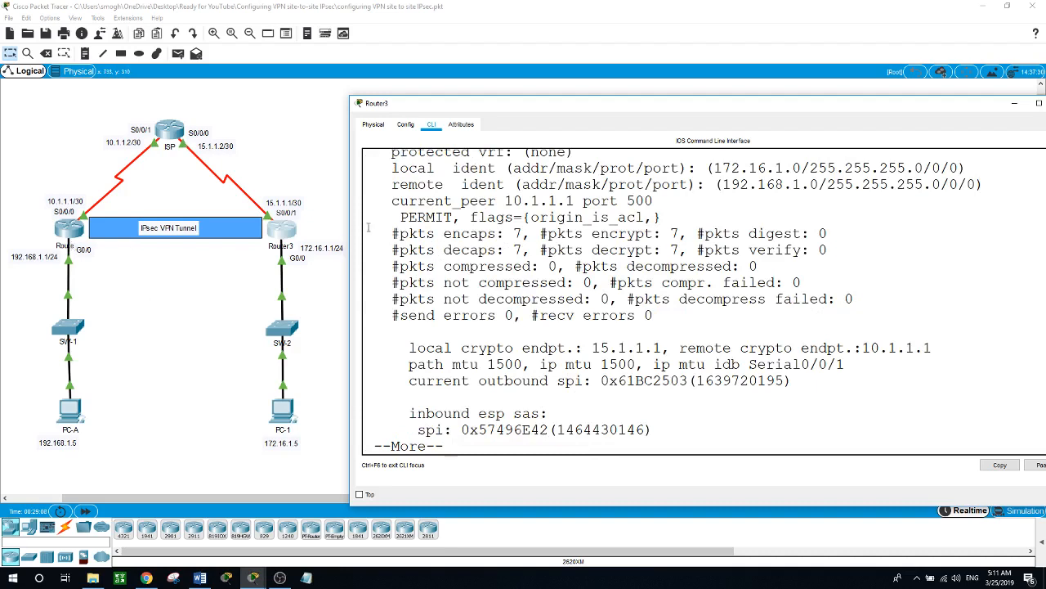
- Highlight the 7 encapsulated and 7 decapsulated packets, then return to the topology
{"action": "left_click_drag", "start_coordinate": [401, 234], "coordinate": [637, 234]}
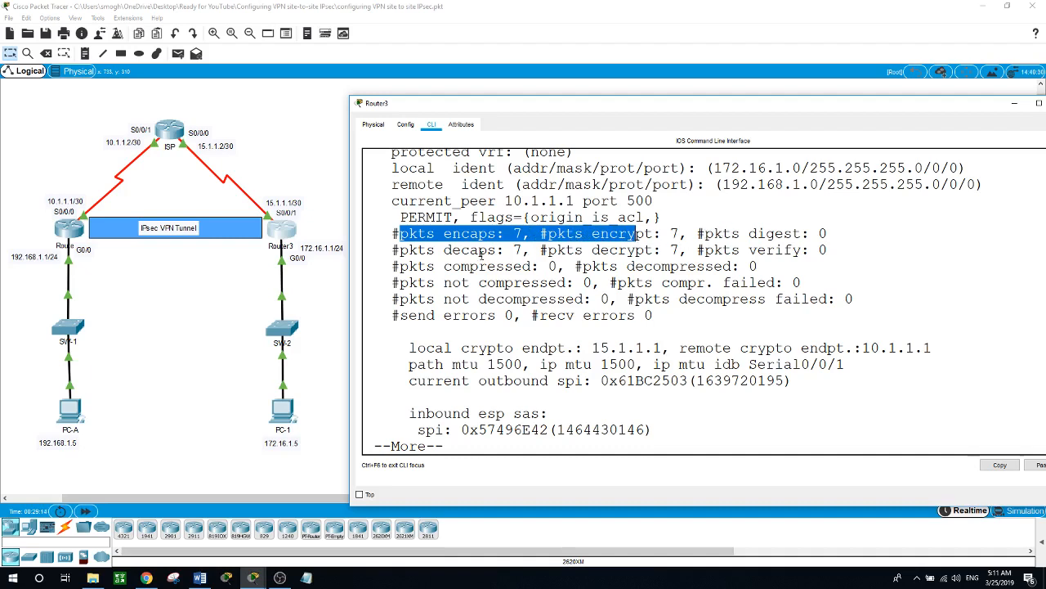
{"action": "left_click_drag", "start_coordinate": [401, 250], "coordinate": [628, 250]}
{"action": "left_click", "coordinate": [320, 277]}
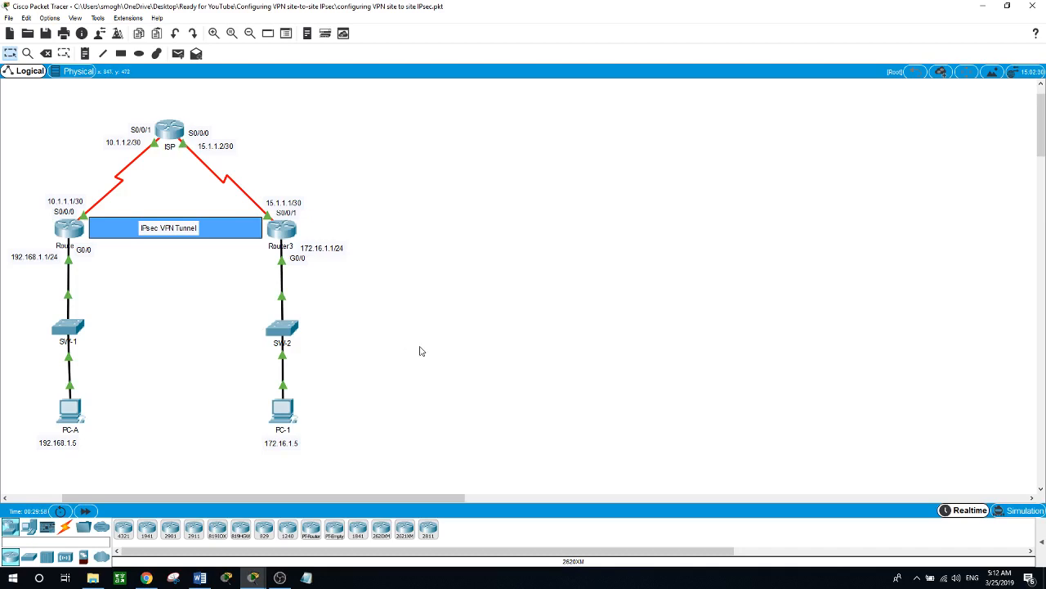
{"action": "left_click", "coordinate": [280, 578]}
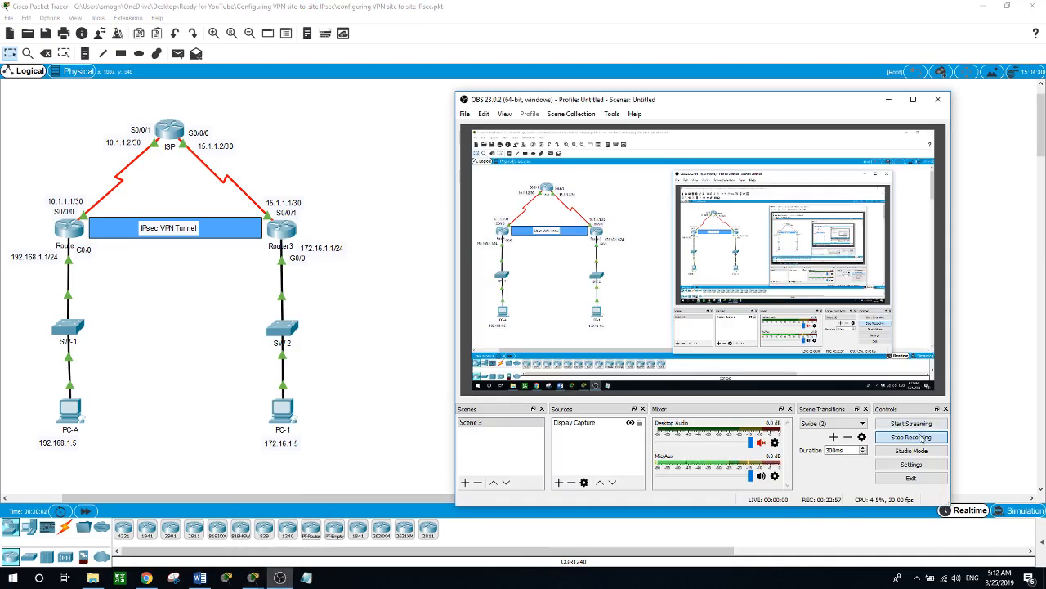